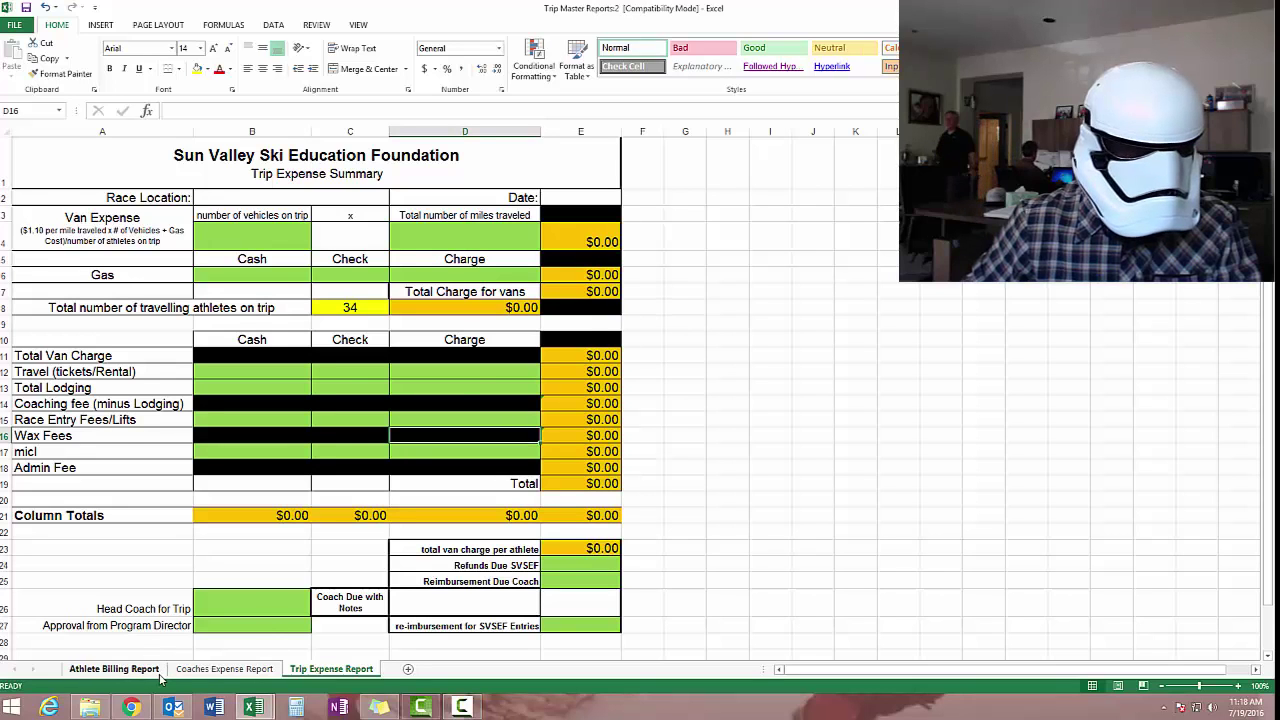
- Review the Athlete Billing Report's layout, athlete rows, and its event name, class and event date fields
{"action": "left_click", "coordinate": [113, 669]}
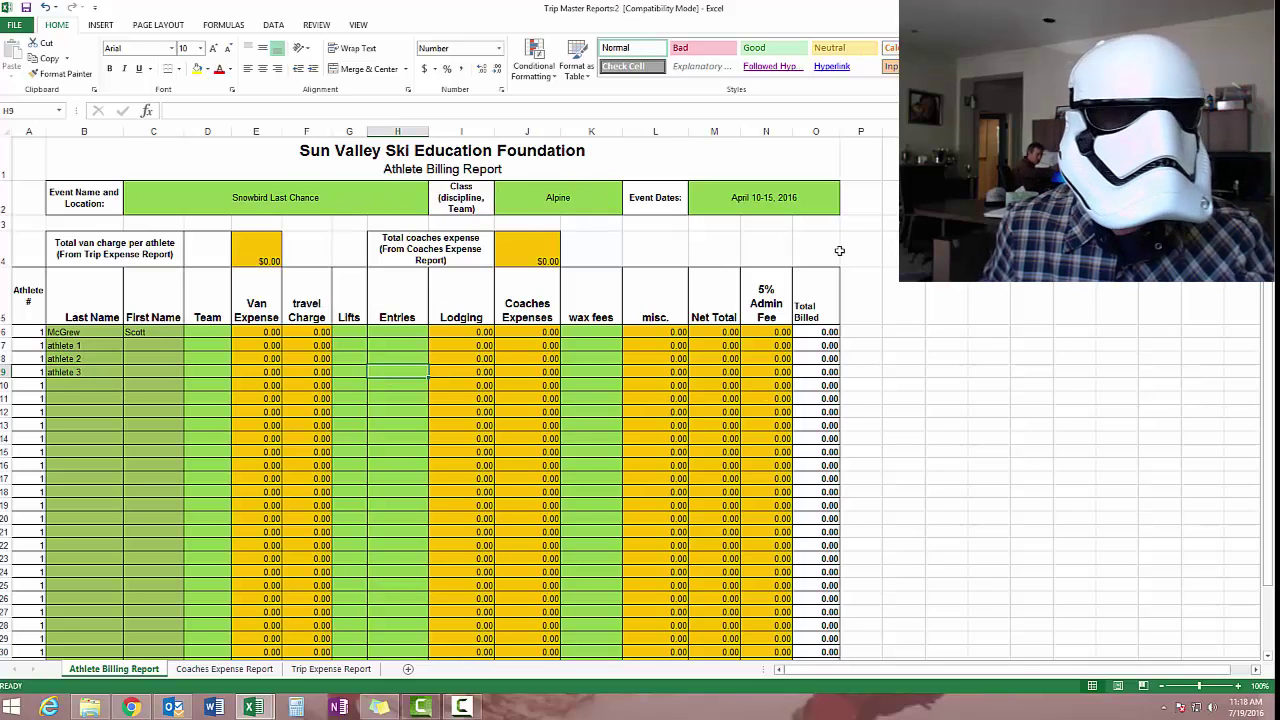
{"action": "scroll", "coordinate": [481, 348], "scroll_direction": "down", "scroll_amount": 1}
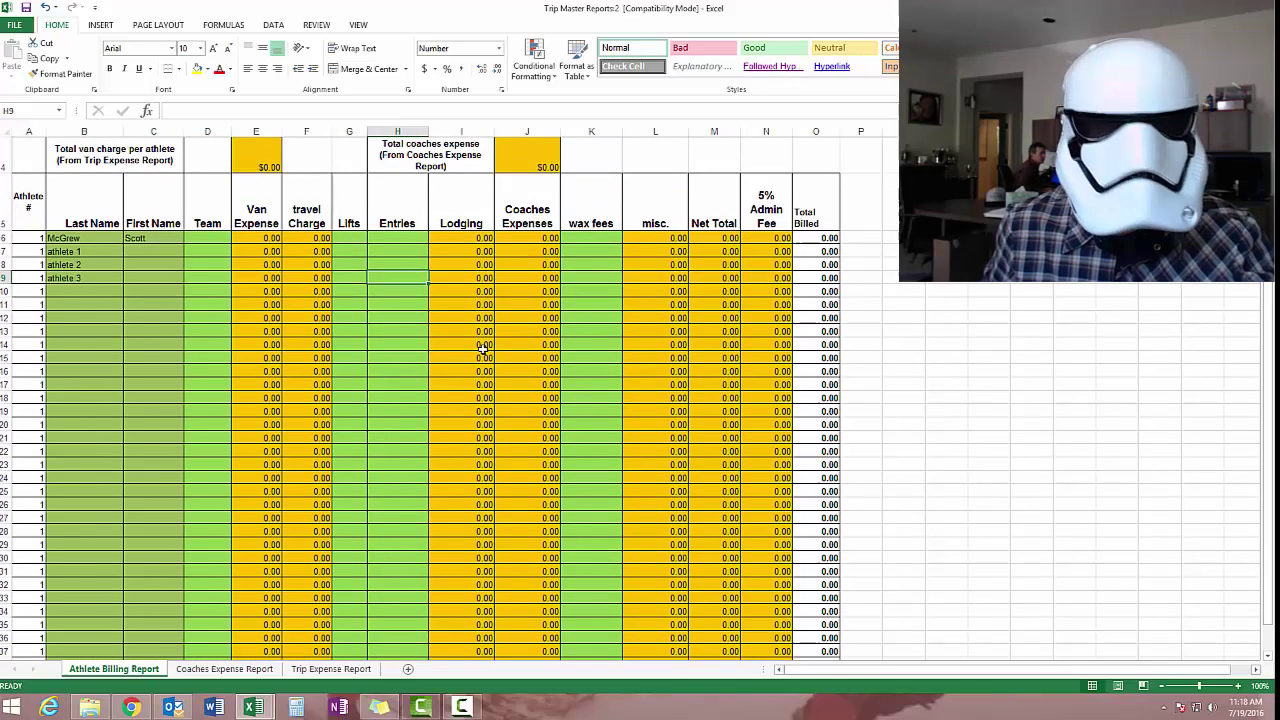
{"action": "scroll", "coordinate": [481, 348], "scroll_direction": "up", "scroll_amount": 1}
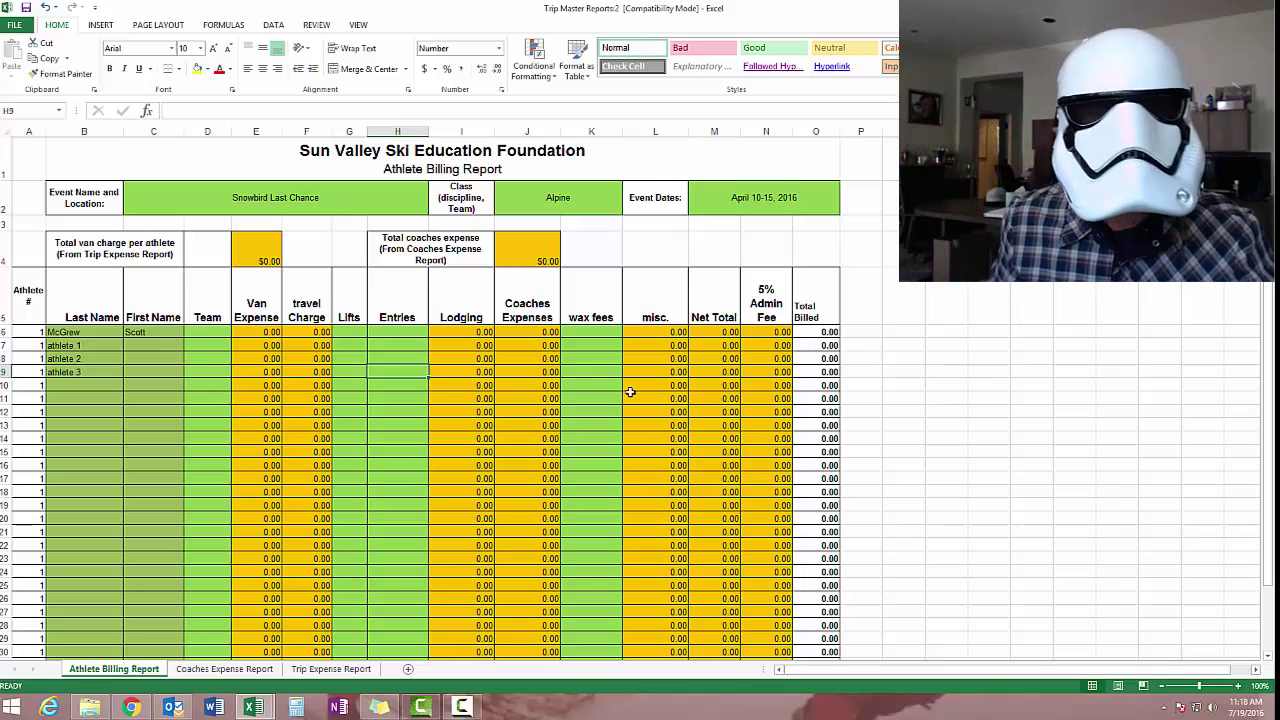
{"action": "scroll", "coordinate": [630, 392], "scroll_direction": "down", "scroll_amount": 6}
{"action": "scroll", "coordinate": [614, 400], "scroll_direction": "up", "scroll_amount": 6}
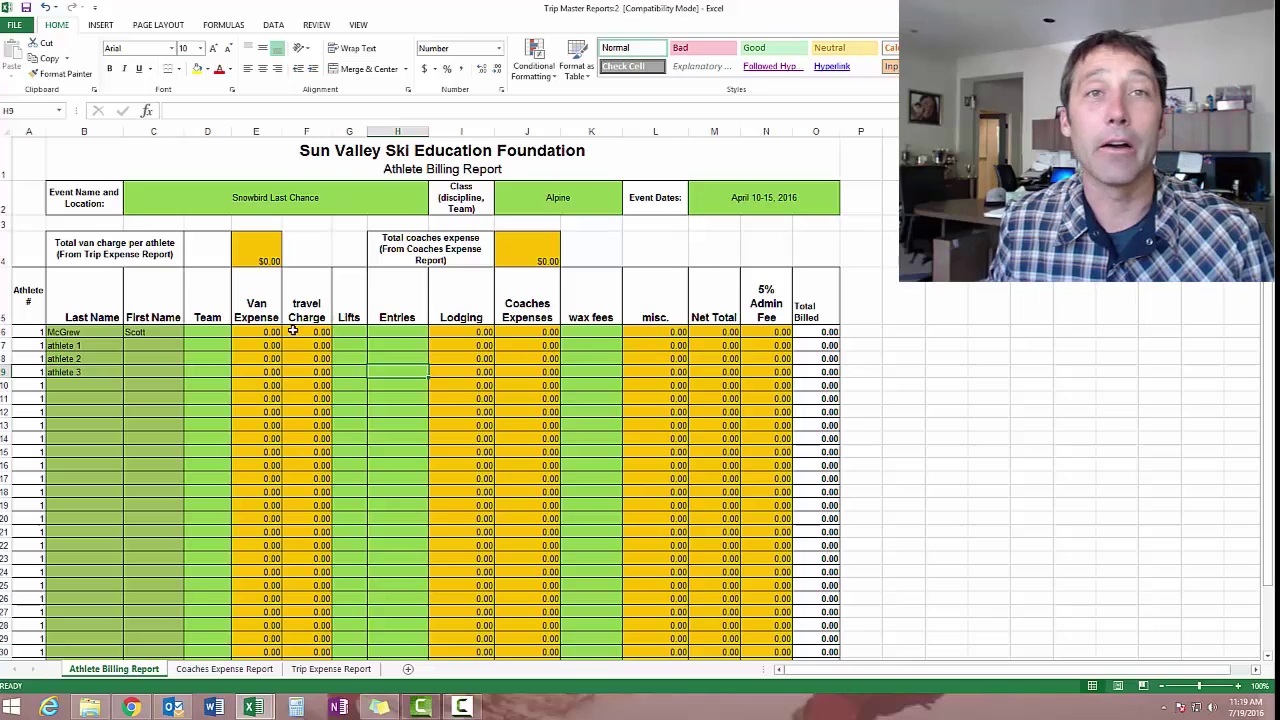
{"action": "scroll", "coordinate": [365, 368], "scroll_direction": "down", "scroll_amount": 2}
{"action": "scroll", "coordinate": [110, 265], "scroll_direction": "up", "scroll_amount": 2}
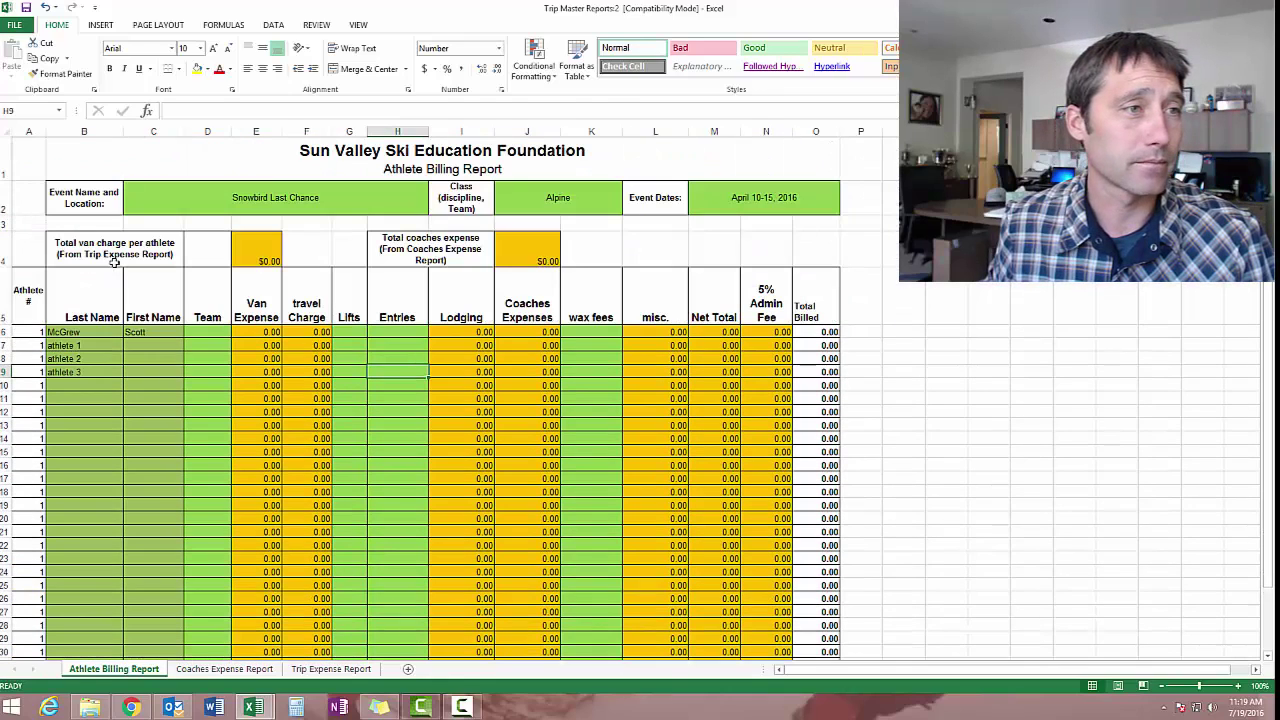
{"action": "left_click", "coordinate": [111, 332]}
{"action": "key", "text": "Tab"}
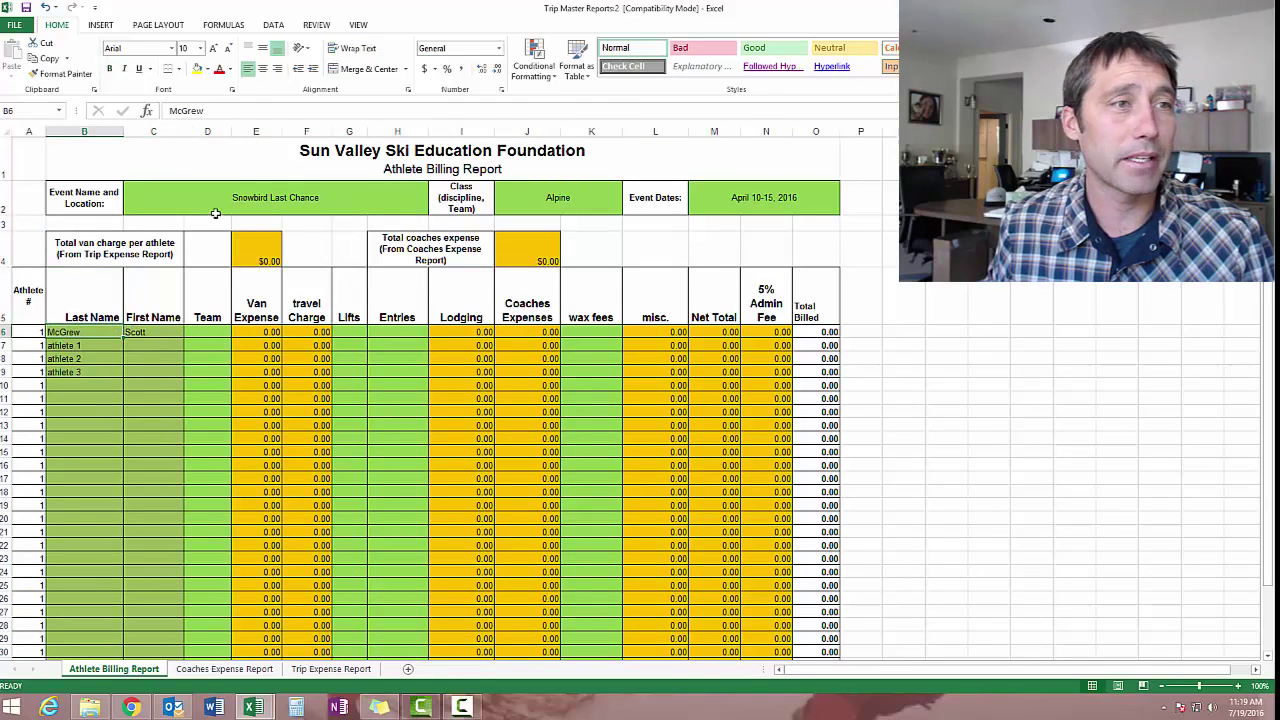
{"action": "left_click", "coordinate": [231, 205]}
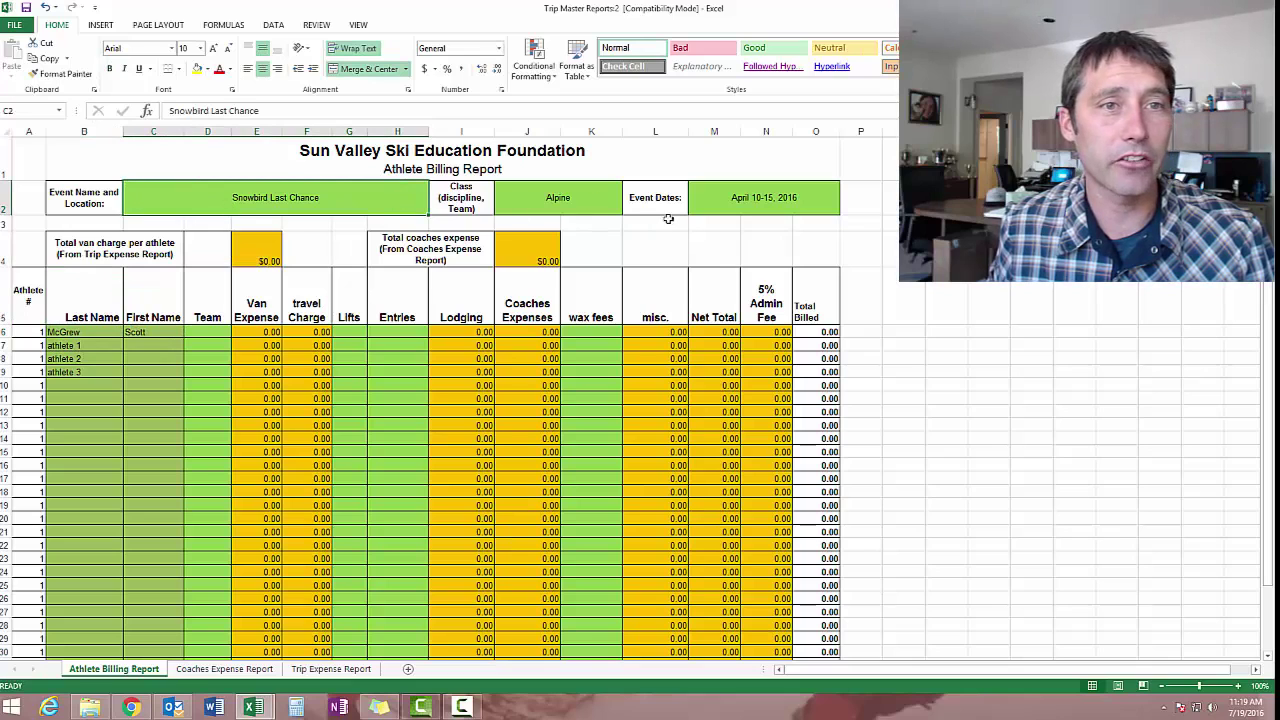
{"action": "left_click", "coordinate": [586, 197]}
{"action": "left_click", "coordinate": [725, 198]}
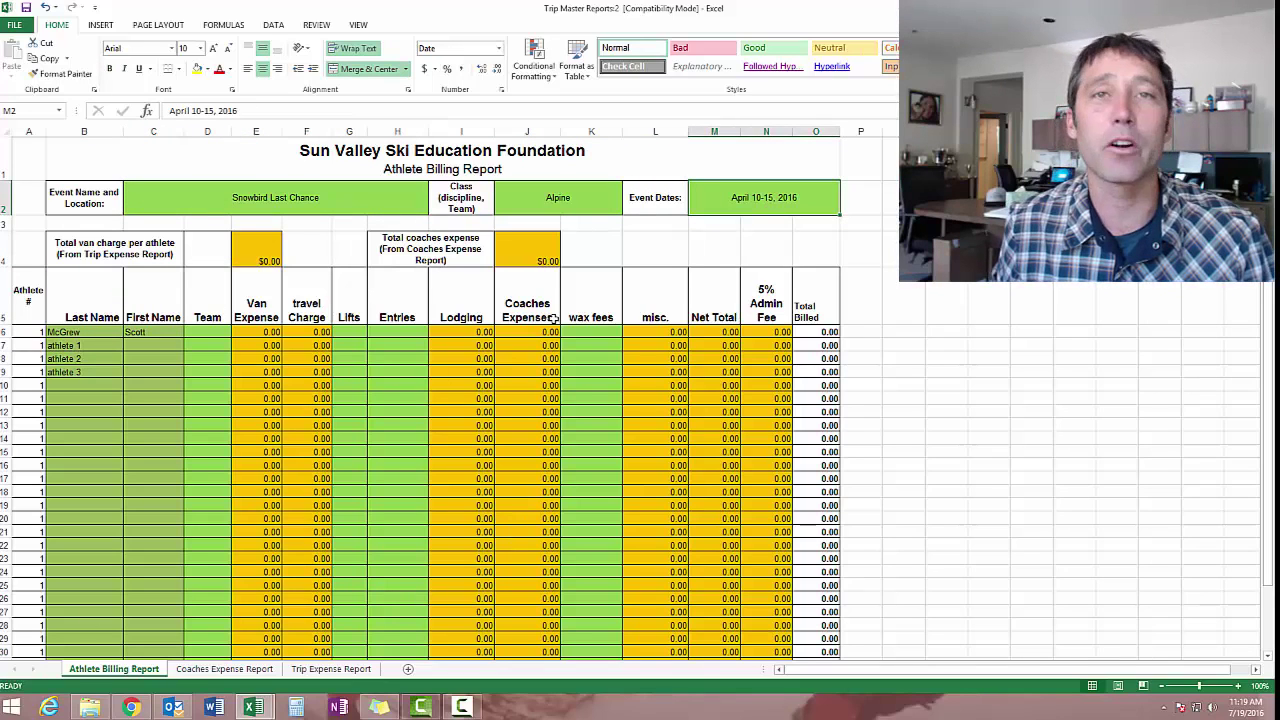
- Look over the Coaches Expense Report and Trip Expense Report, and examine the Athlete Billing Report's athlete rows and totals
{"action": "scroll", "coordinate": [108, 406], "scroll_direction": "down", "scroll_amount": 1}
{"action": "left_click", "coordinate": [224, 669]}
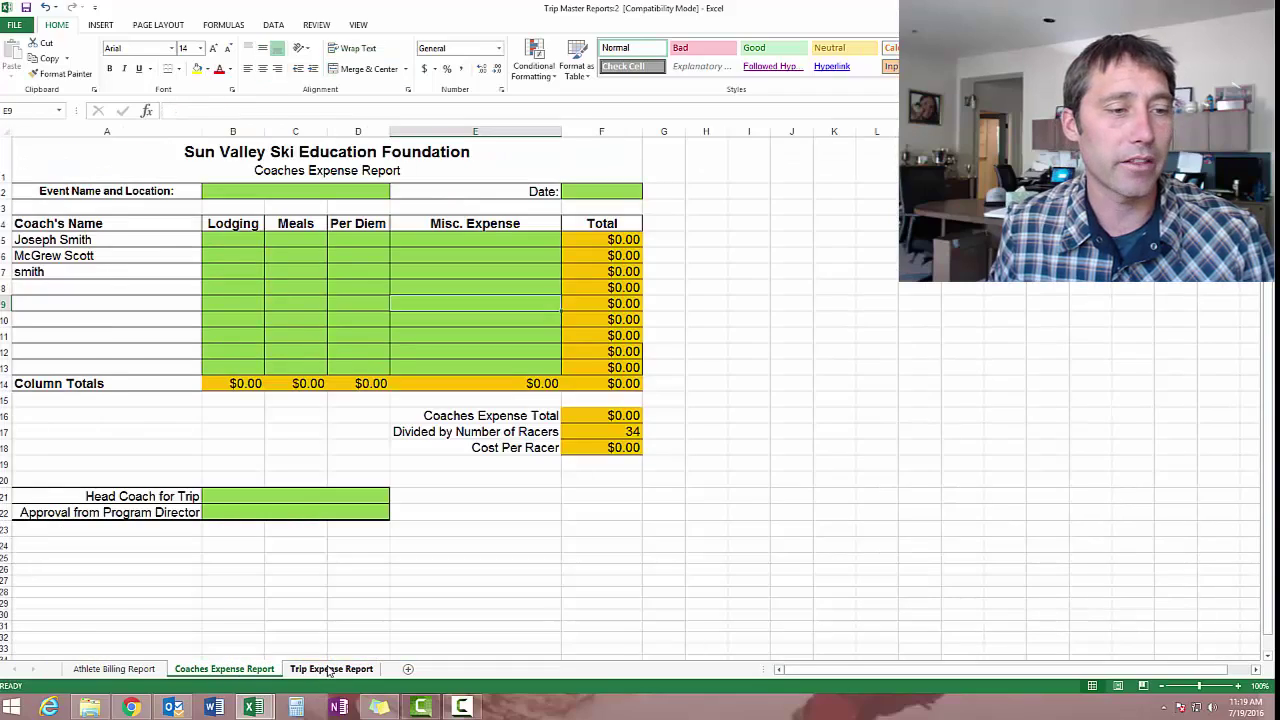
{"action": "left_click", "coordinate": [318, 669]}
{"action": "left_click", "coordinate": [220, 670]}
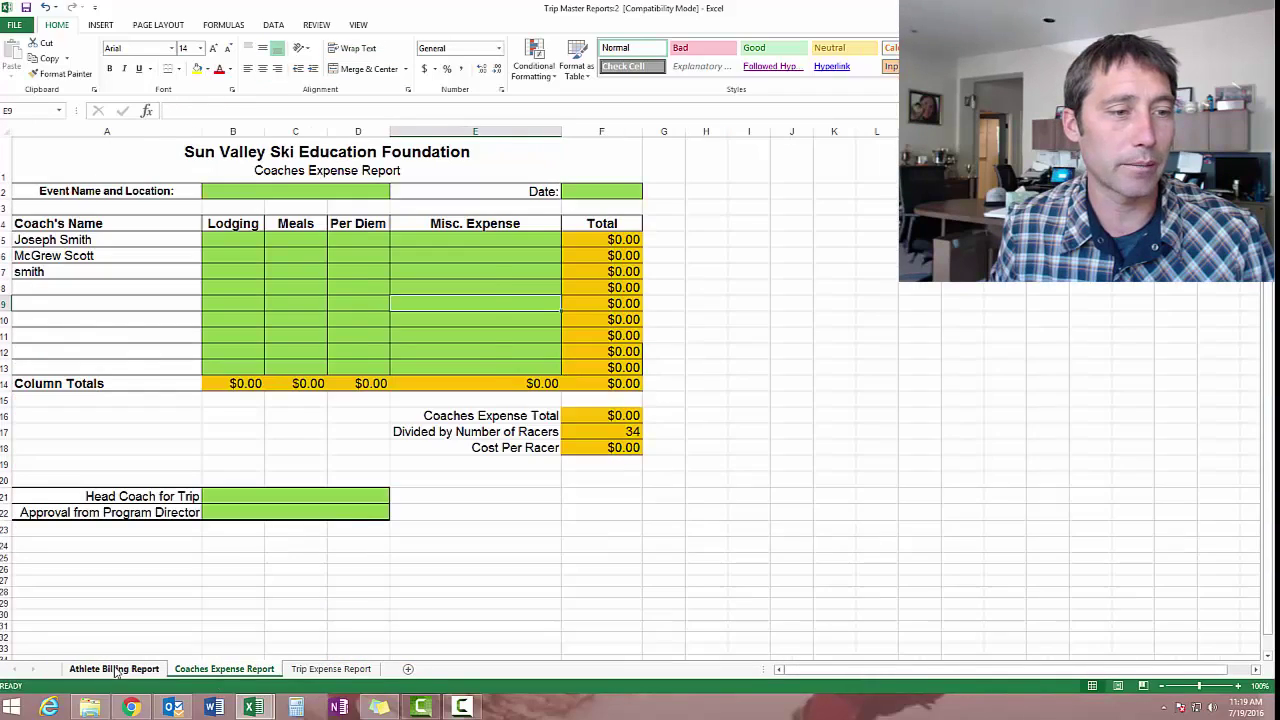
{"action": "left_click", "coordinate": [113, 669]}
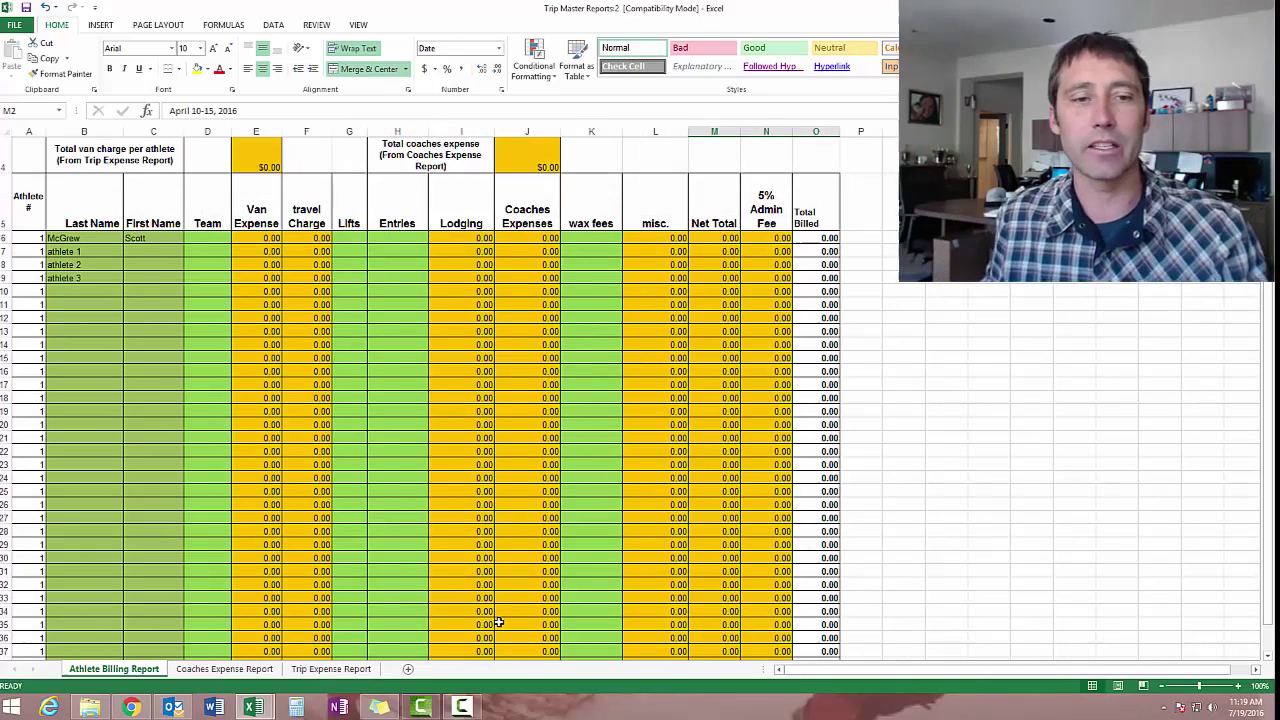
{"action": "scroll", "coordinate": [614, 364], "scroll_direction": "down", "scroll_amount": 1}
{"action": "scroll", "coordinate": [614, 364], "scroll_direction": "up", "scroll_amount": 3}
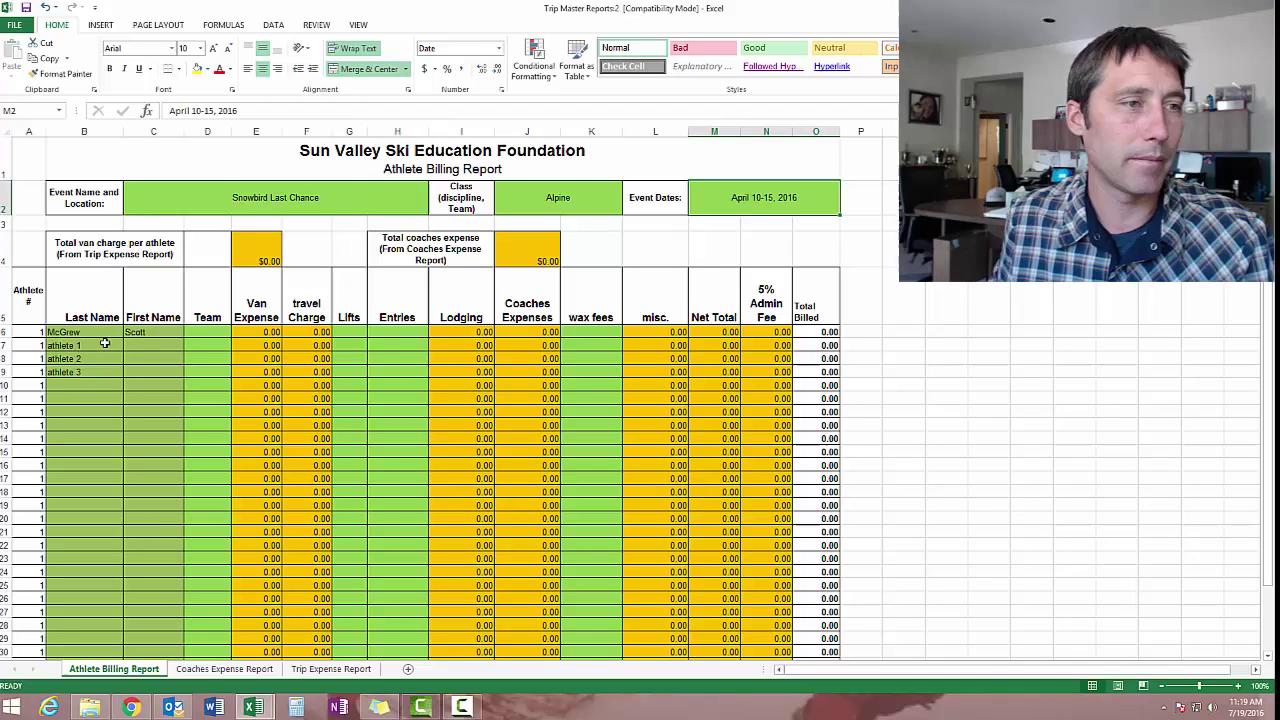
{"action": "scroll", "coordinate": [117, 423], "scroll_direction": "down", "scroll_amount": 3}
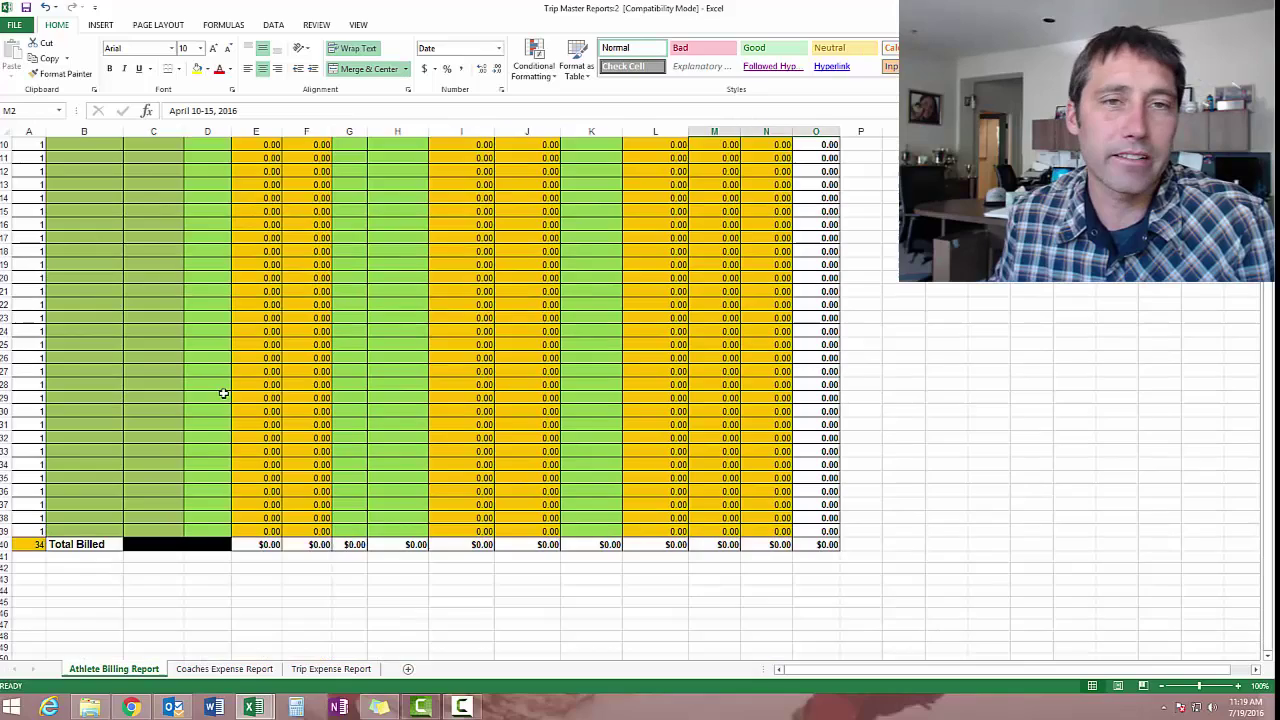
{"action": "scroll", "coordinate": [223, 393], "scroll_direction": "up", "scroll_amount": 2}
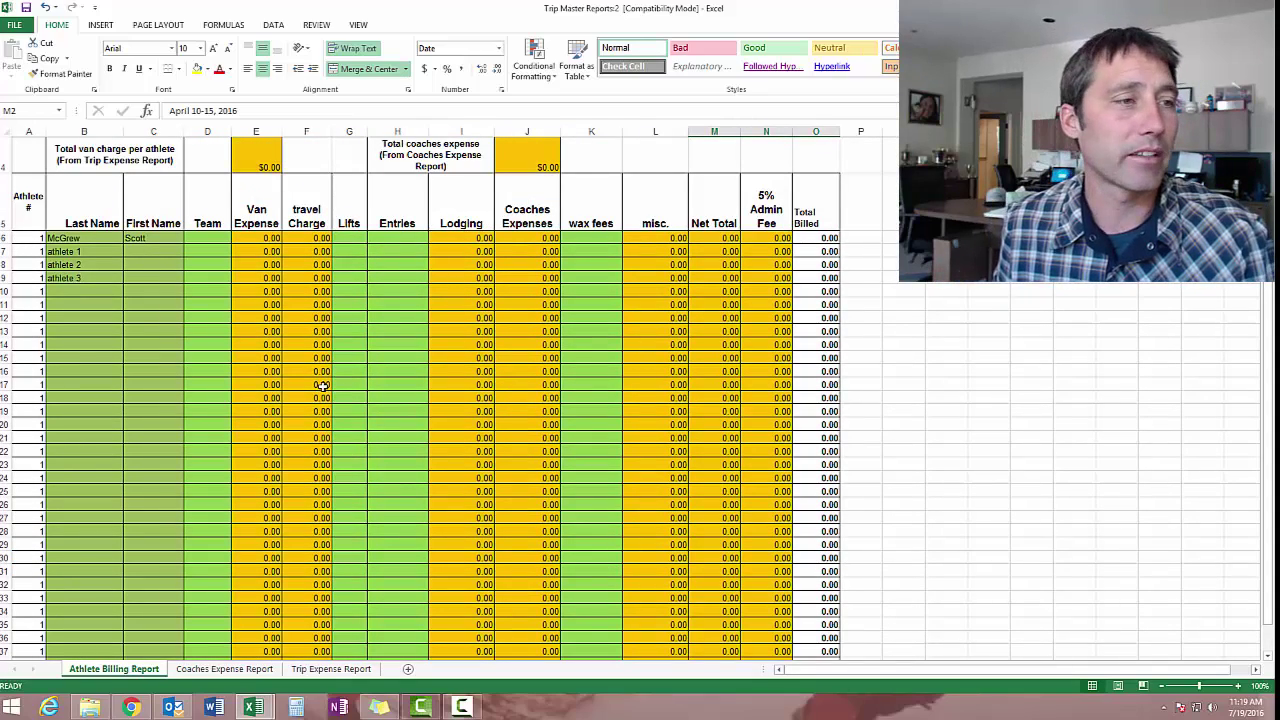
{"action": "scroll", "coordinate": [129, 357], "scroll_direction": "down", "scroll_amount": 1}
{"action": "scroll", "coordinate": [69, 277], "scroll_direction": "up", "scroll_amount": 2}
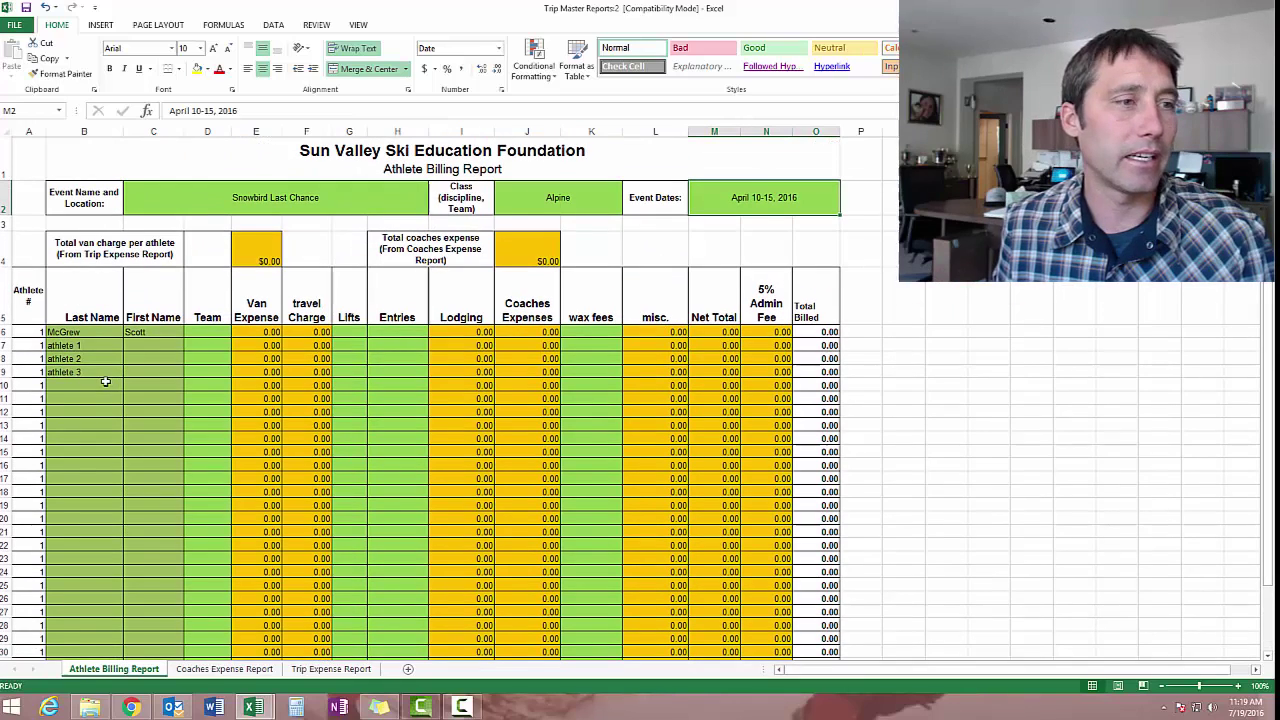
- Enter 4 through 10 as placeholder athletes in the Last Name column, cells B10 to B16 of the Athlete Billing Report
{"action": "left_click", "coordinate": [105, 382]}
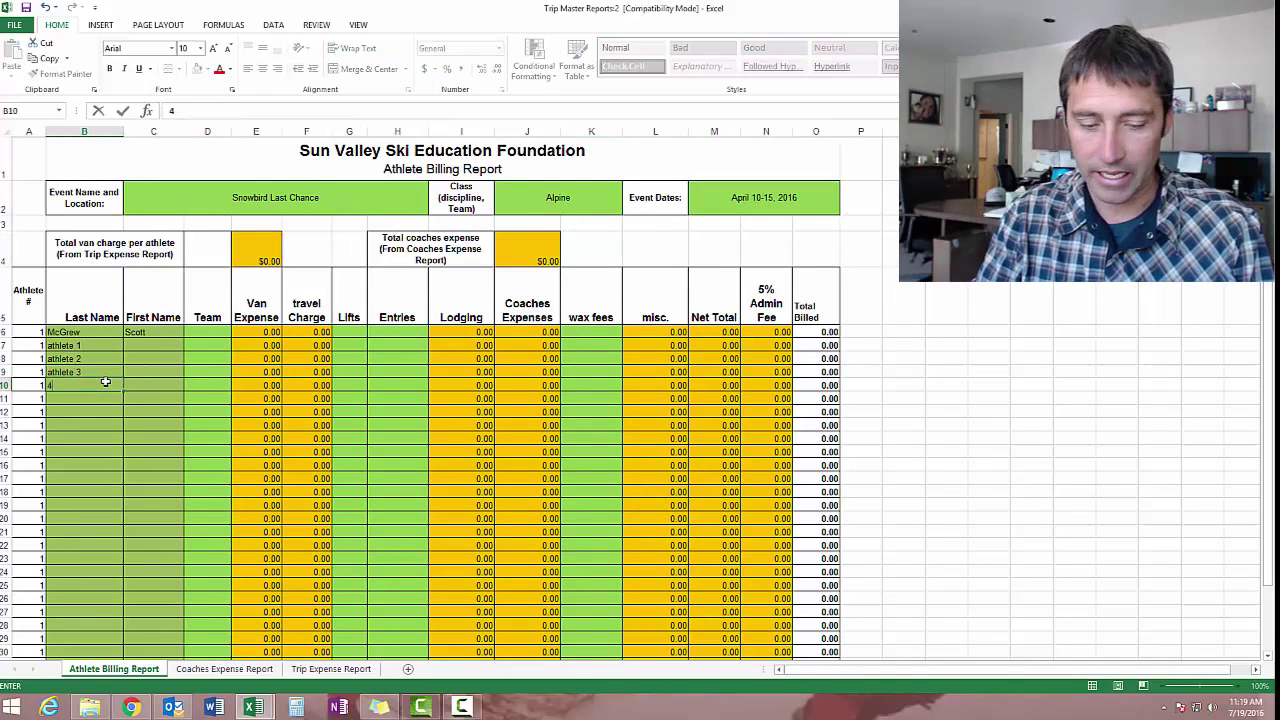
{"action": "type", "text": "4"}
{"action": "key", "text": "Return"}
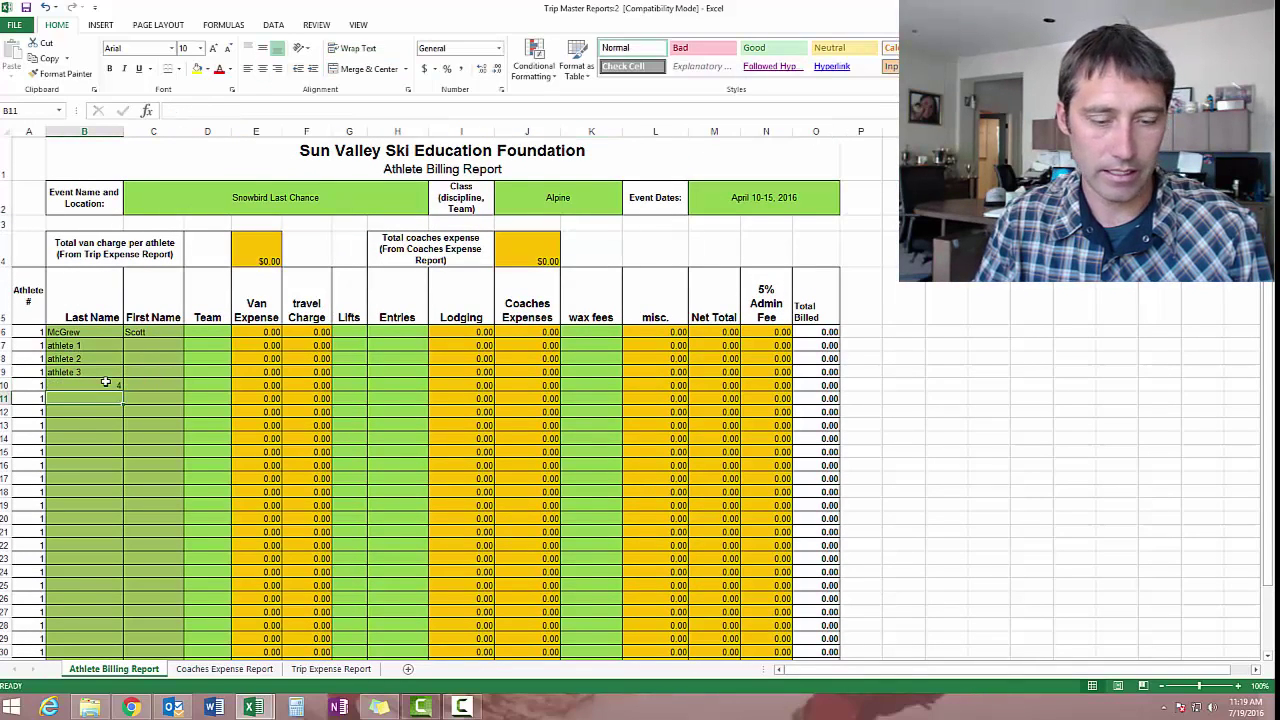
{"action": "type", "text": "5"}
{"action": "key", "text": "Return"}
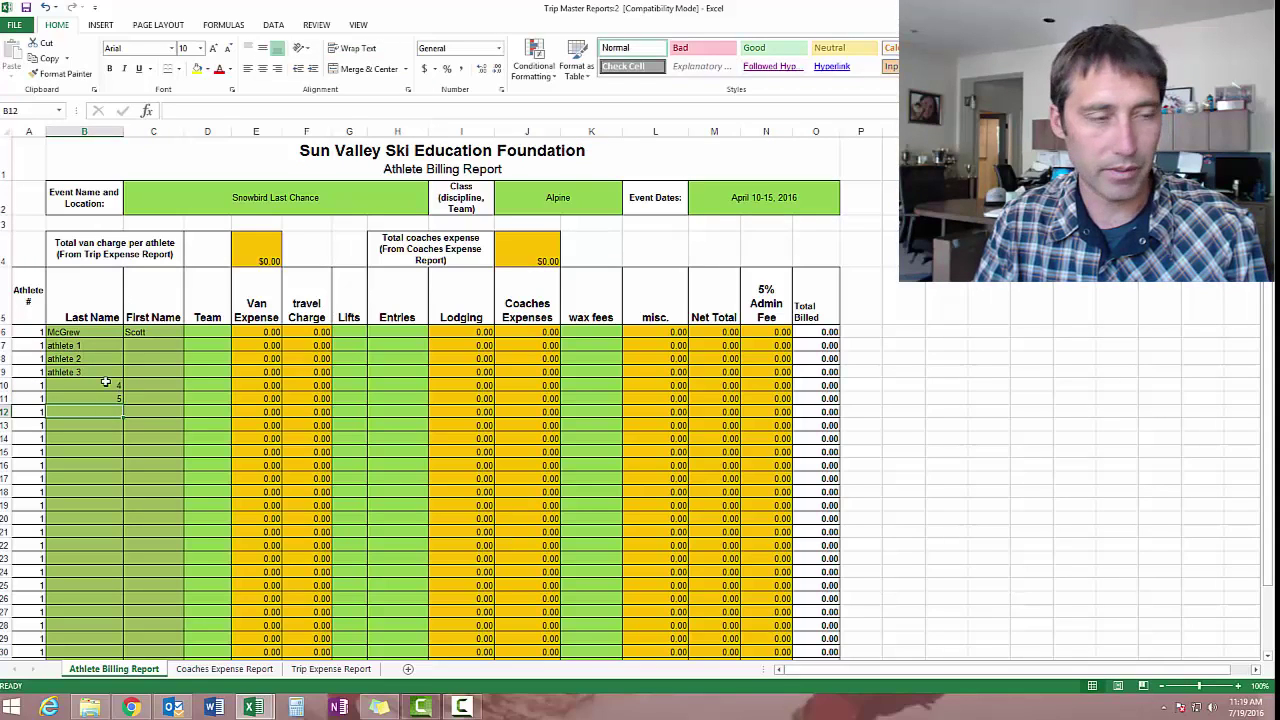
{"action": "type", "text": "6"}
{"action": "key", "text": "Return"}
{"action": "type", "text": "7"}
{"action": "key", "text": "Return"}
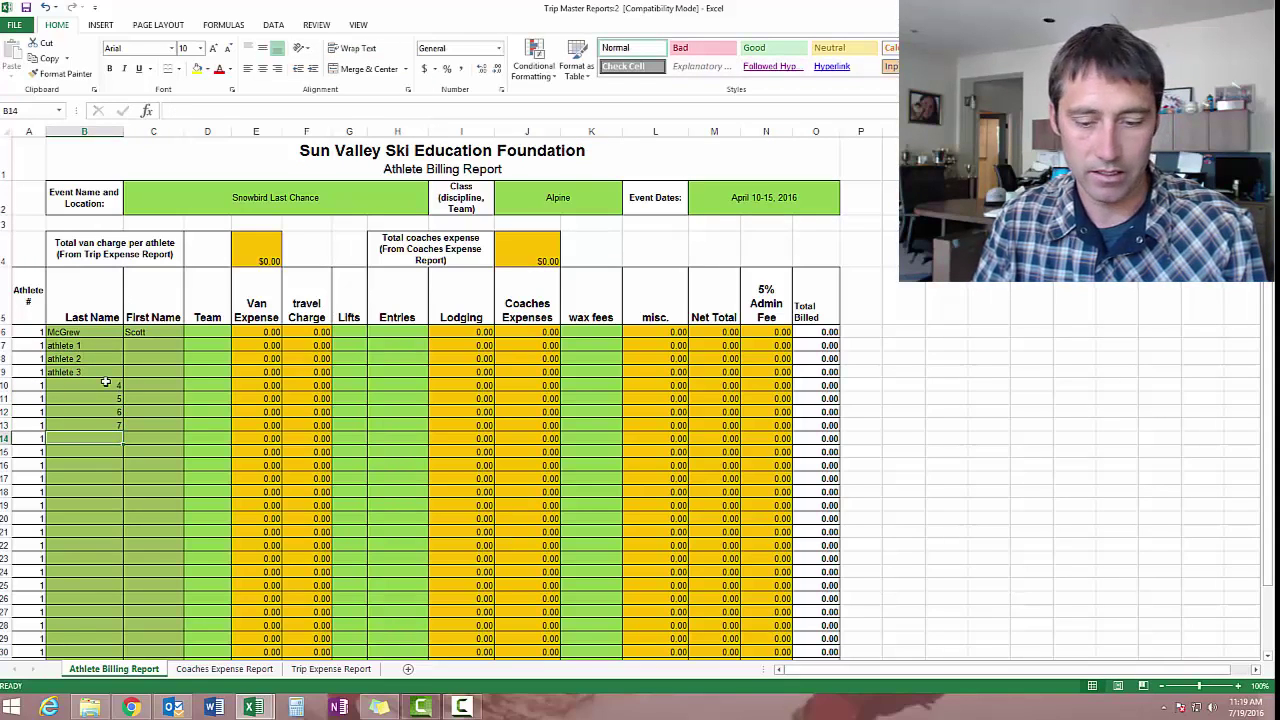
{"action": "type", "text": "8"}
{"action": "key", "text": "Return"}
{"action": "type", "text": "9"}
{"action": "key", "text": "Return"}
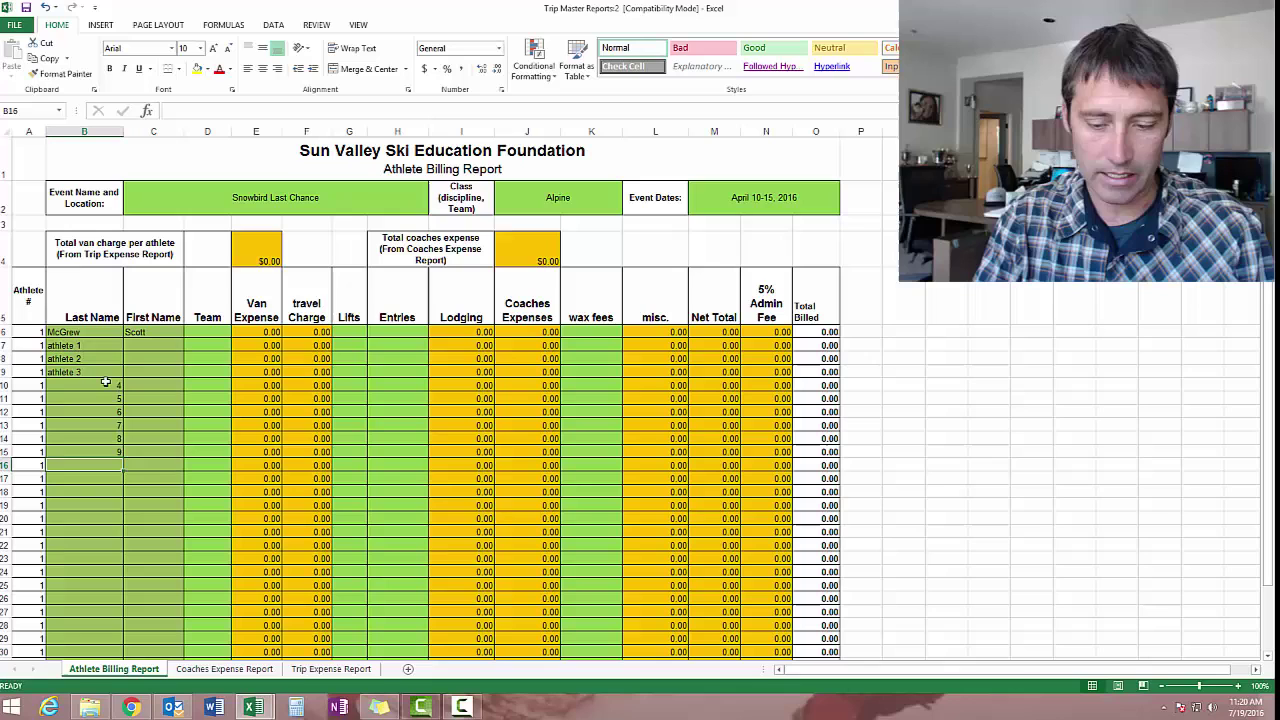
{"action": "type", "text": "10"}
{"action": "key", "text": "Return"}
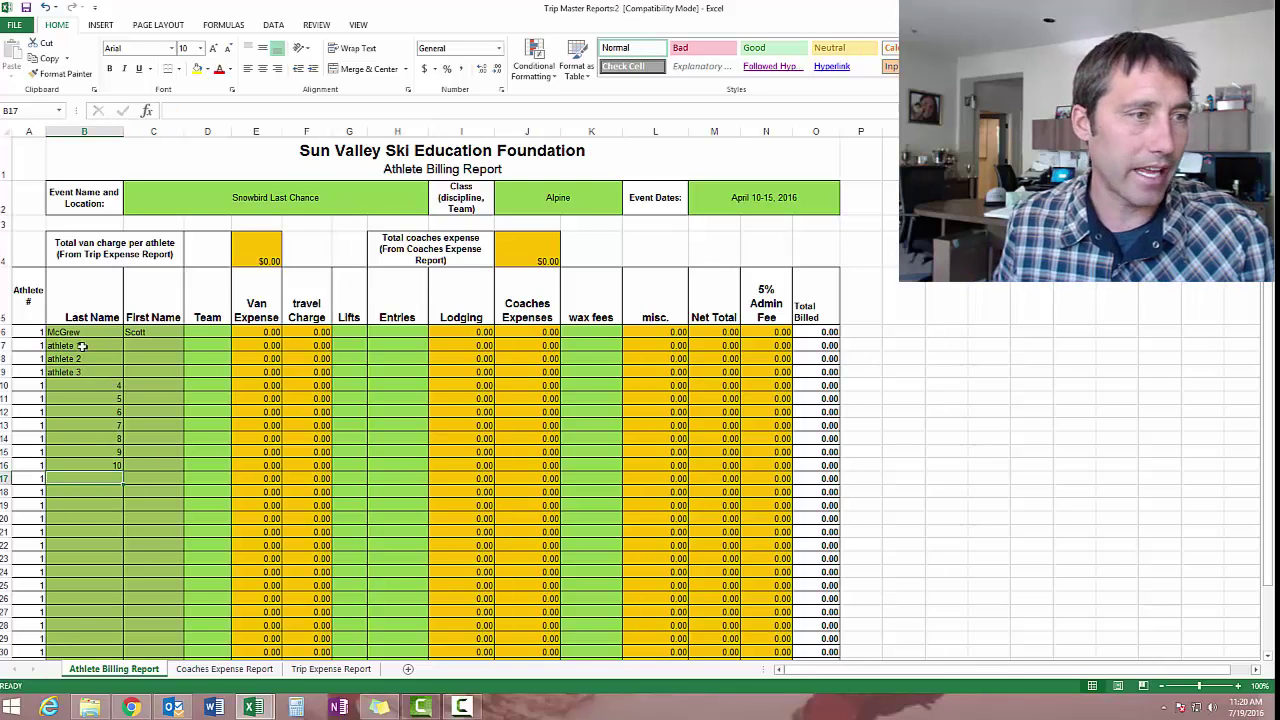
- Clear the Athlete # cells A17 to A39 for the rows without an athlete
{"action": "scroll", "coordinate": [121, 467], "scroll_direction": "down", "scroll_amount": 1}
{"action": "scroll", "coordinate": [121, 467], "scroll_direction": "down", "scroll_amount": 1}
{"action": "left_click_drag", "start_coordinate": [34, 386], "coordinate": [29, 641]}
{"action": "key", "text": "Delete"}
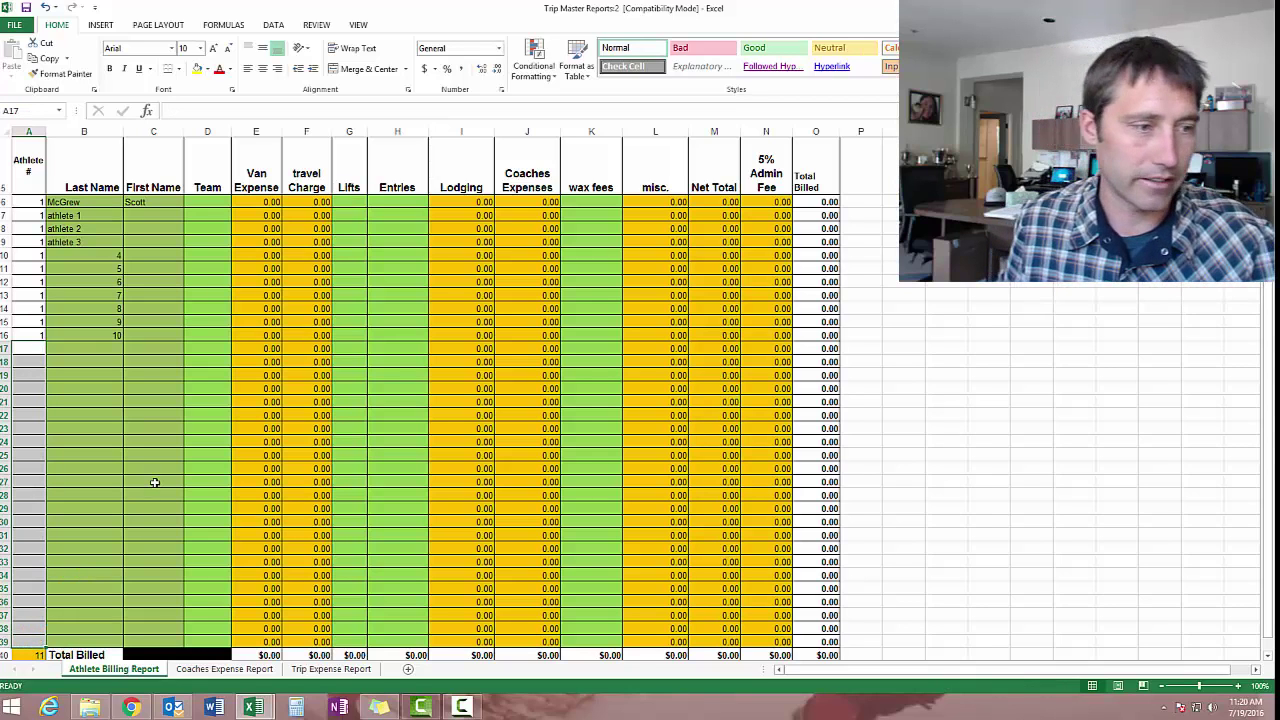
- Remove athlete 10 by clearing both the Athlete # and Last Name cells in row 16
{"action": "scroll", "coordinate": [151, 480], "scroll_direction": "up", "scroll_amount": 1}
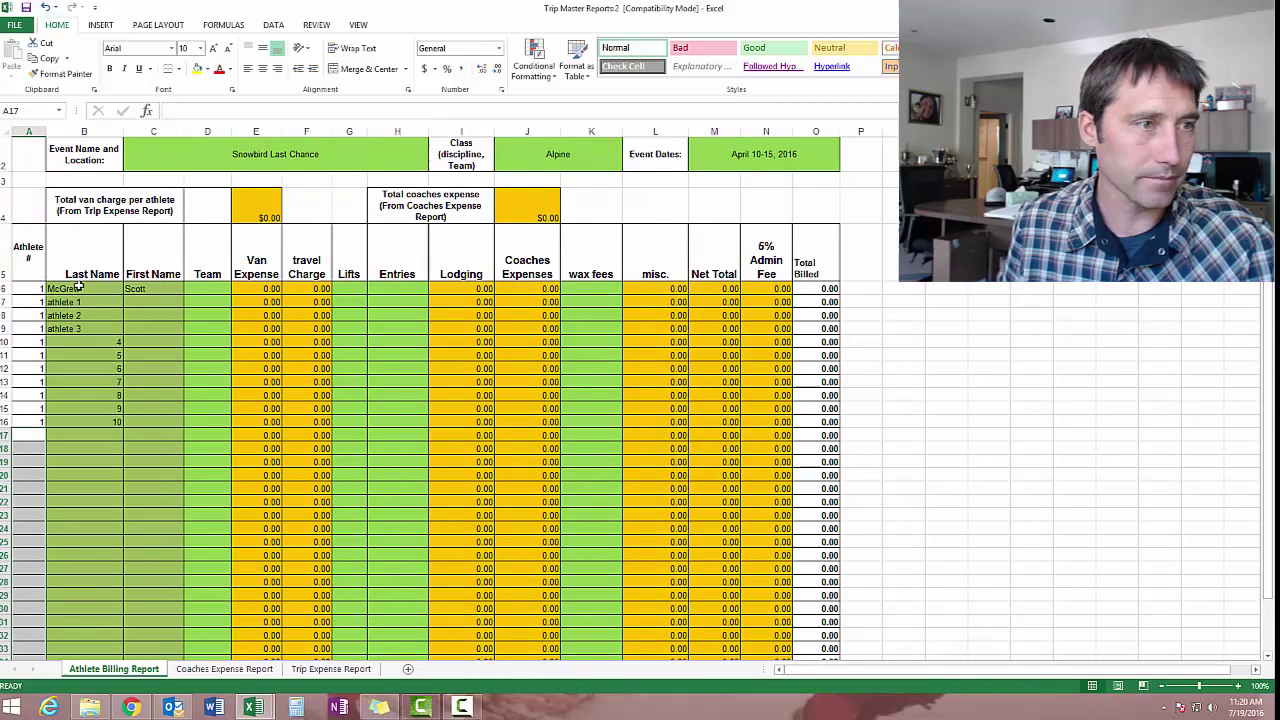
{"action": "left_click", "coordinate": [98, 423]}
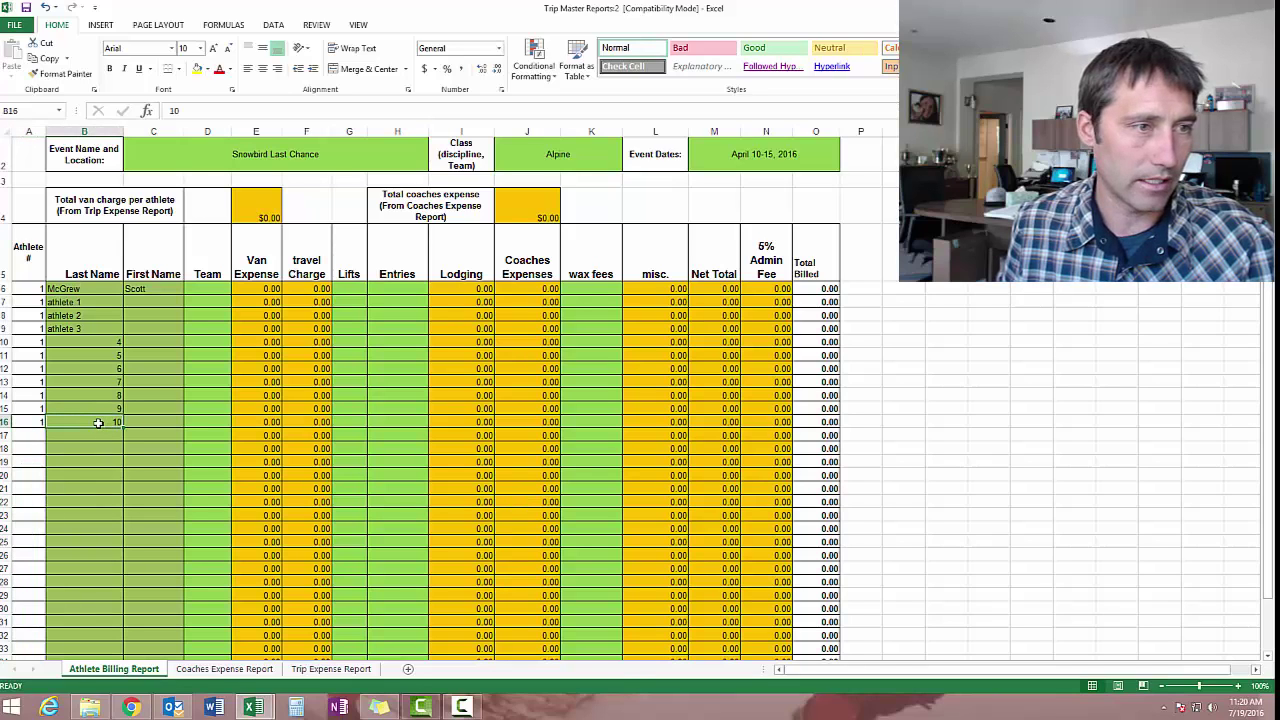
{"action": "left_click", "coordinate": [30, 419]}
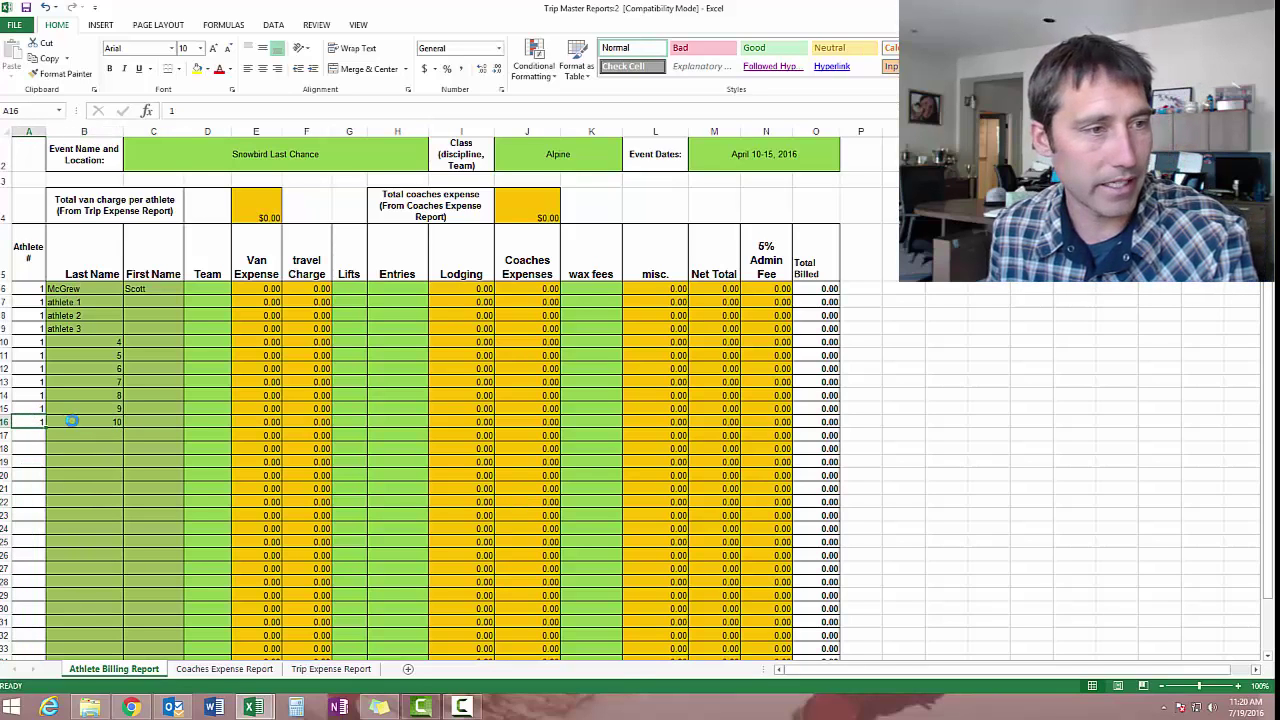
{"action": "left_click", "coordinate": [102, 421]}
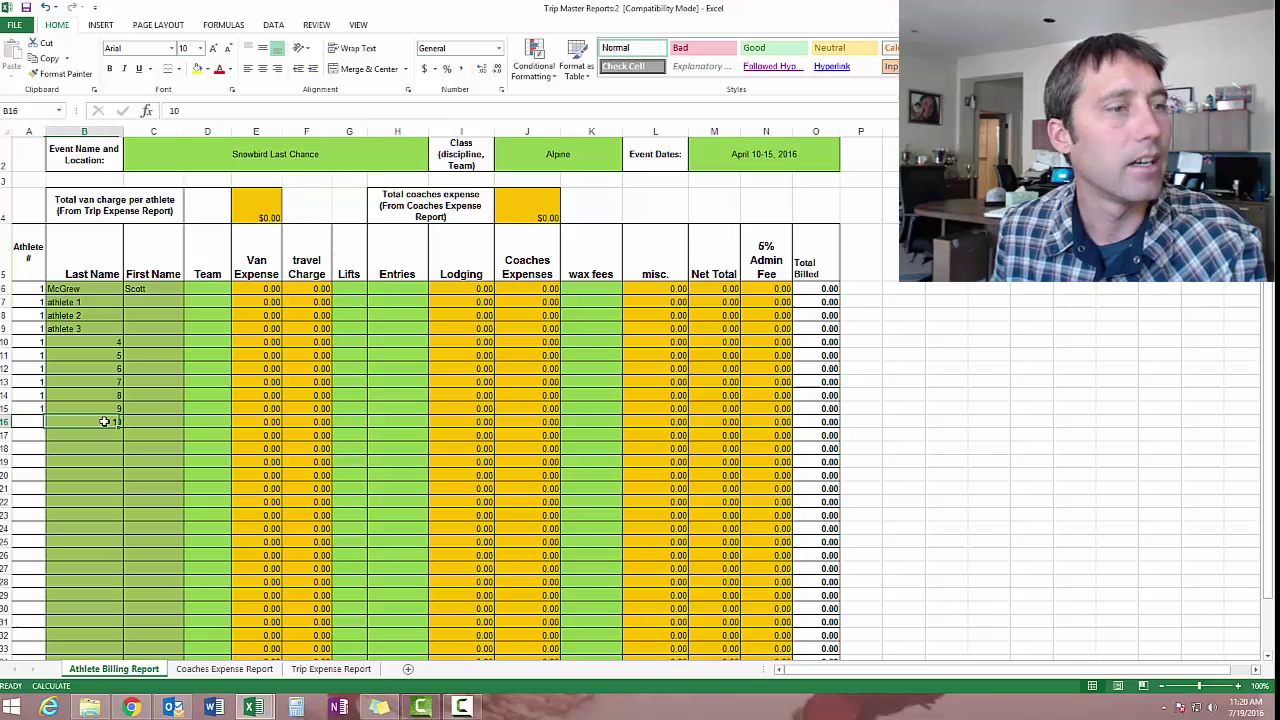
{"action": "left_click", "coordinate": [112, 462]}
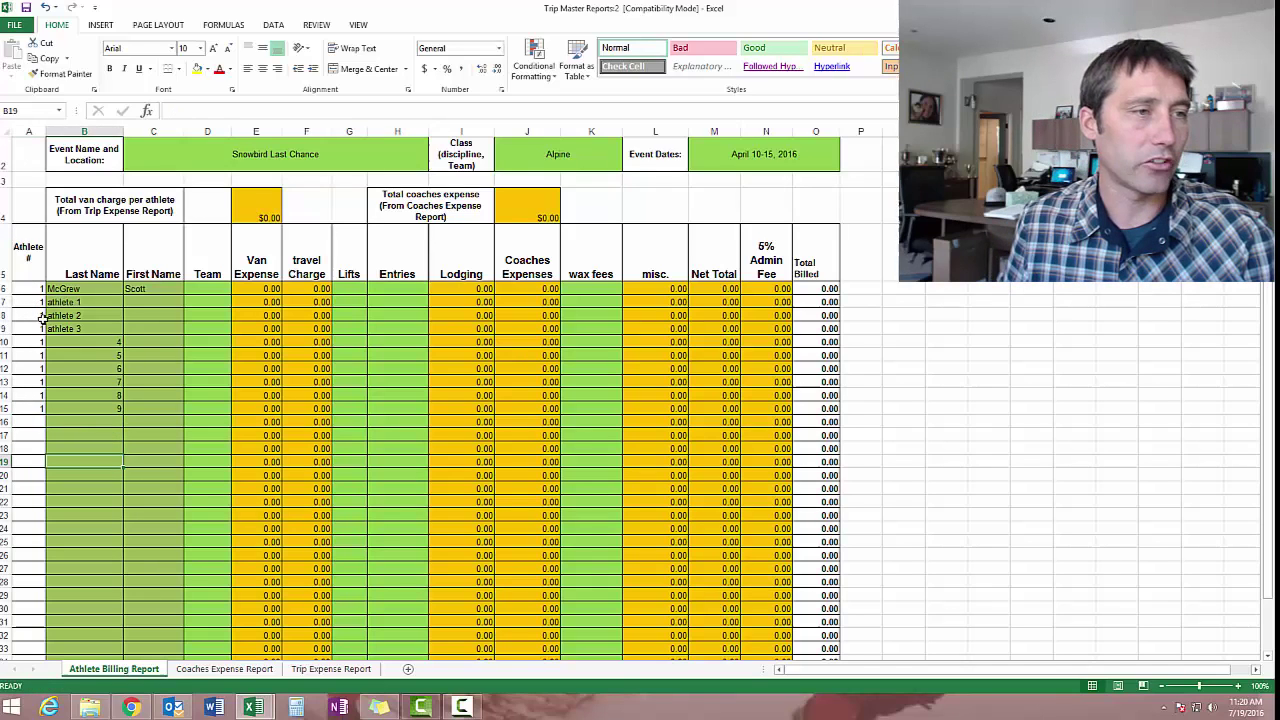
- Enter alpine as the first athlete's team in D6 and fill it down the Team column to D15
{"action": "scroll", "coordinate": [40, 392], "scroll_direction": "down", "scroll_amount": 3}
{"action": "scroll", "coordinate": [33, 542], "scroll_direction": "down", "scroll_amount": 1}
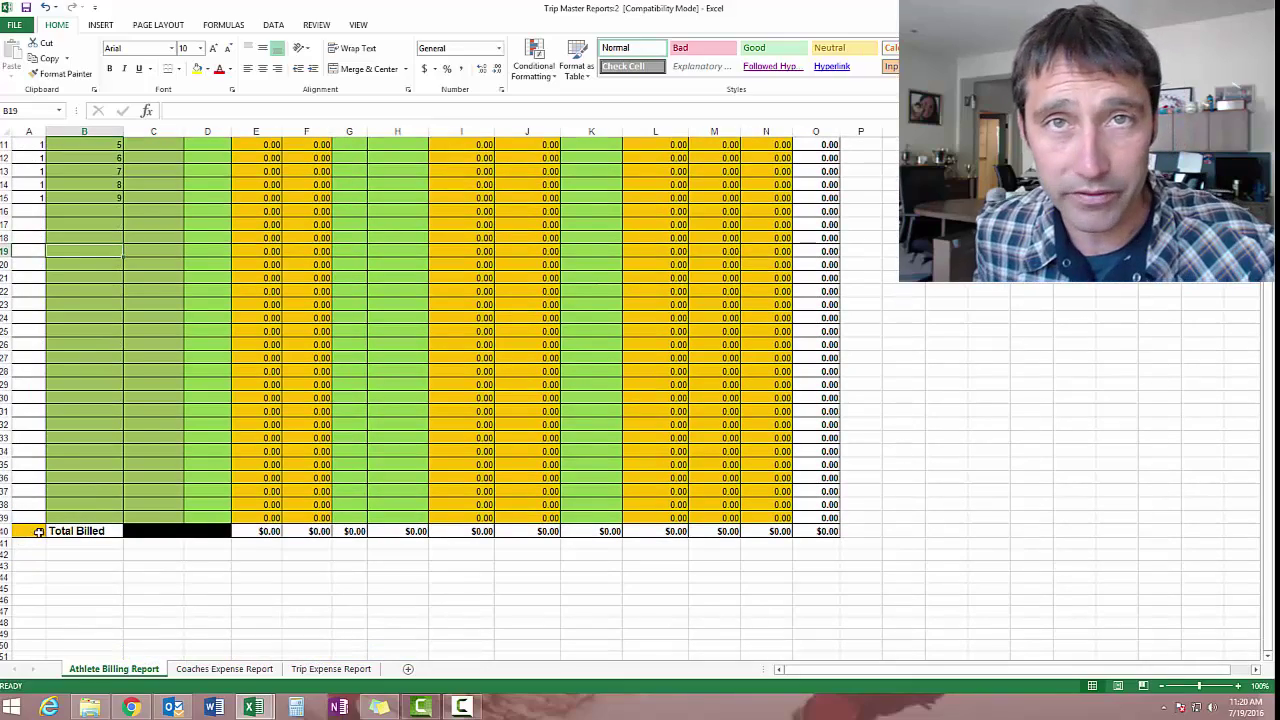
{"action": "scroll", "coordinate": [221, 410], "scroll_direction": "up", "scroll_amount": 3}
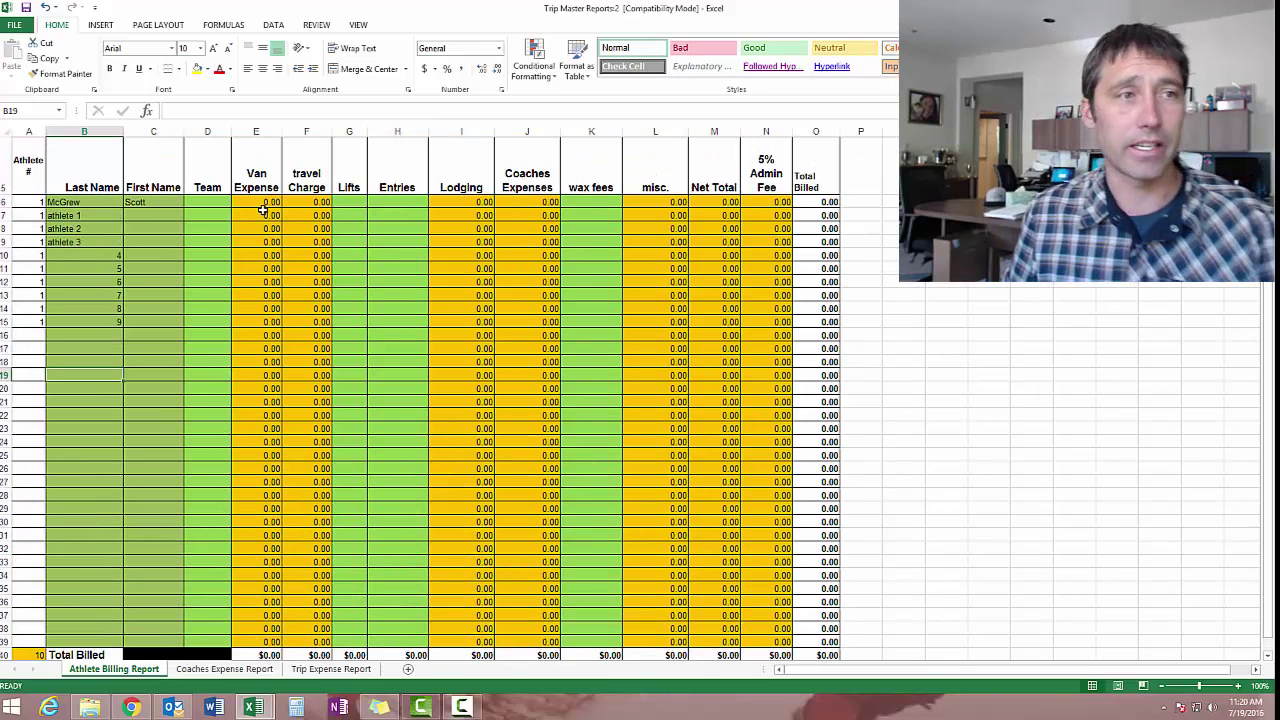
{"action": "left_click", "coordinate": [219, 205]}
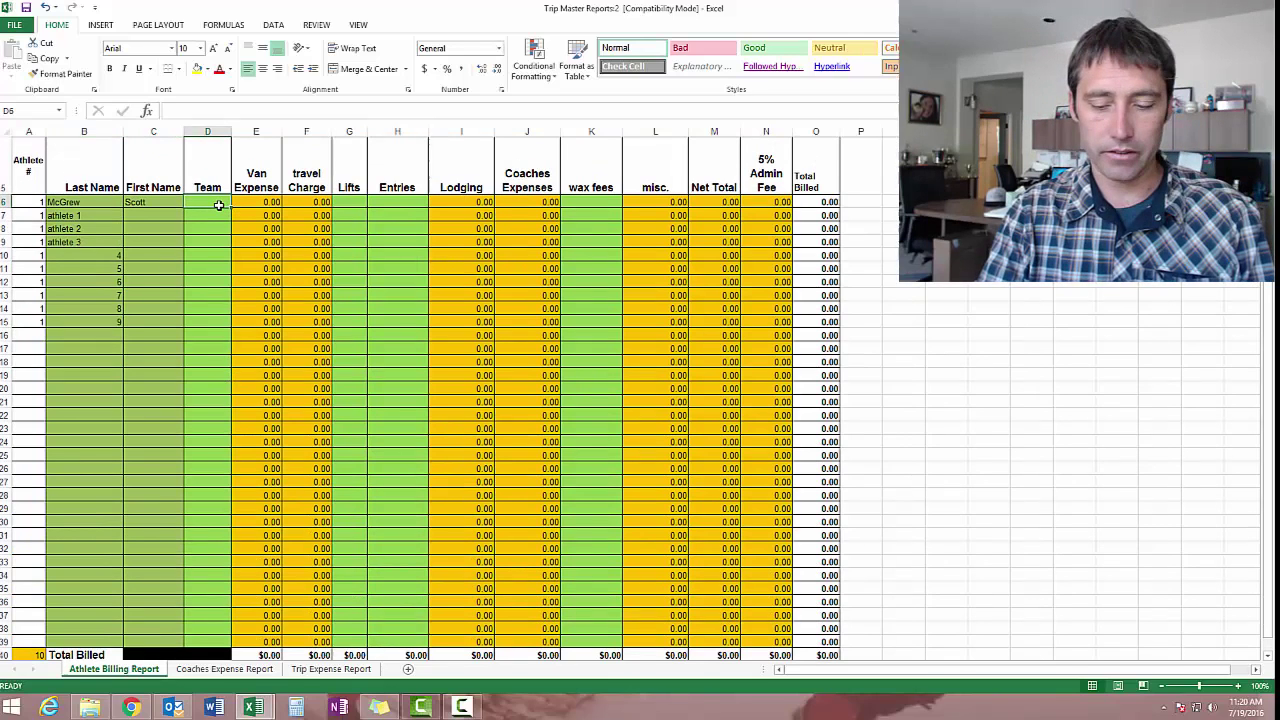
{"action": "type", "text": "alpine"}
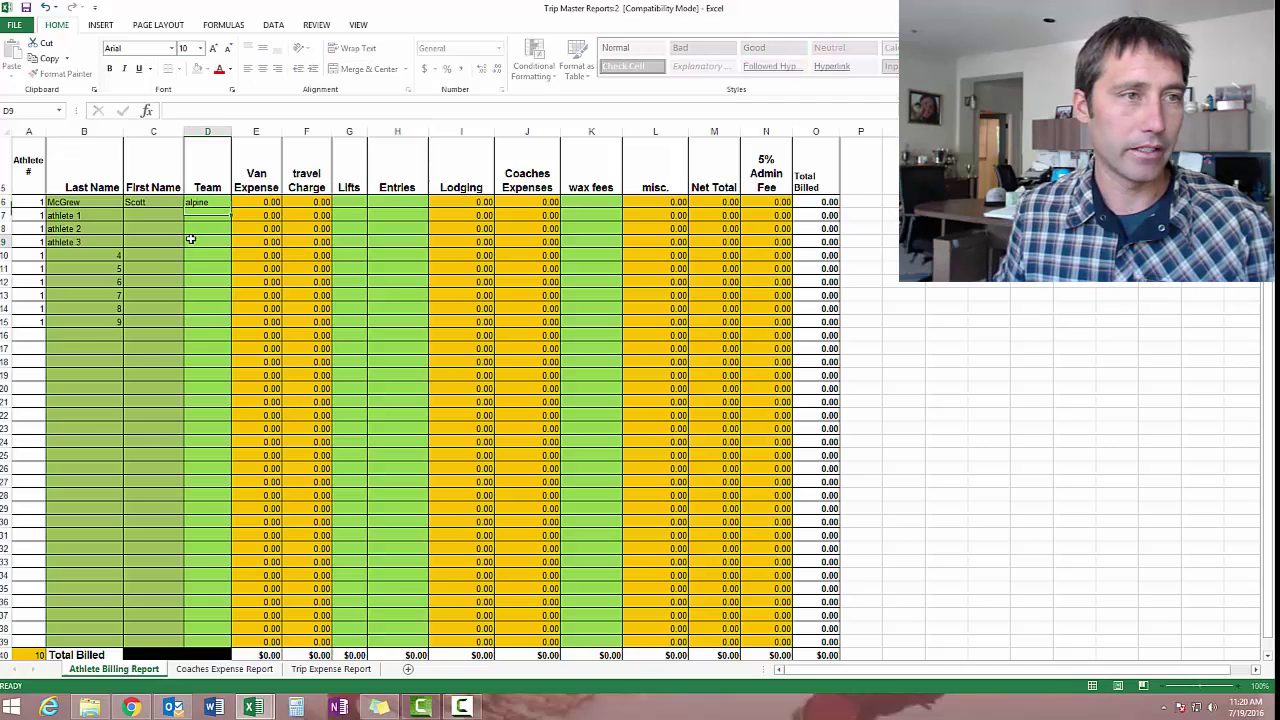
{"action": "left_click", "coordinate": [208, 203]}
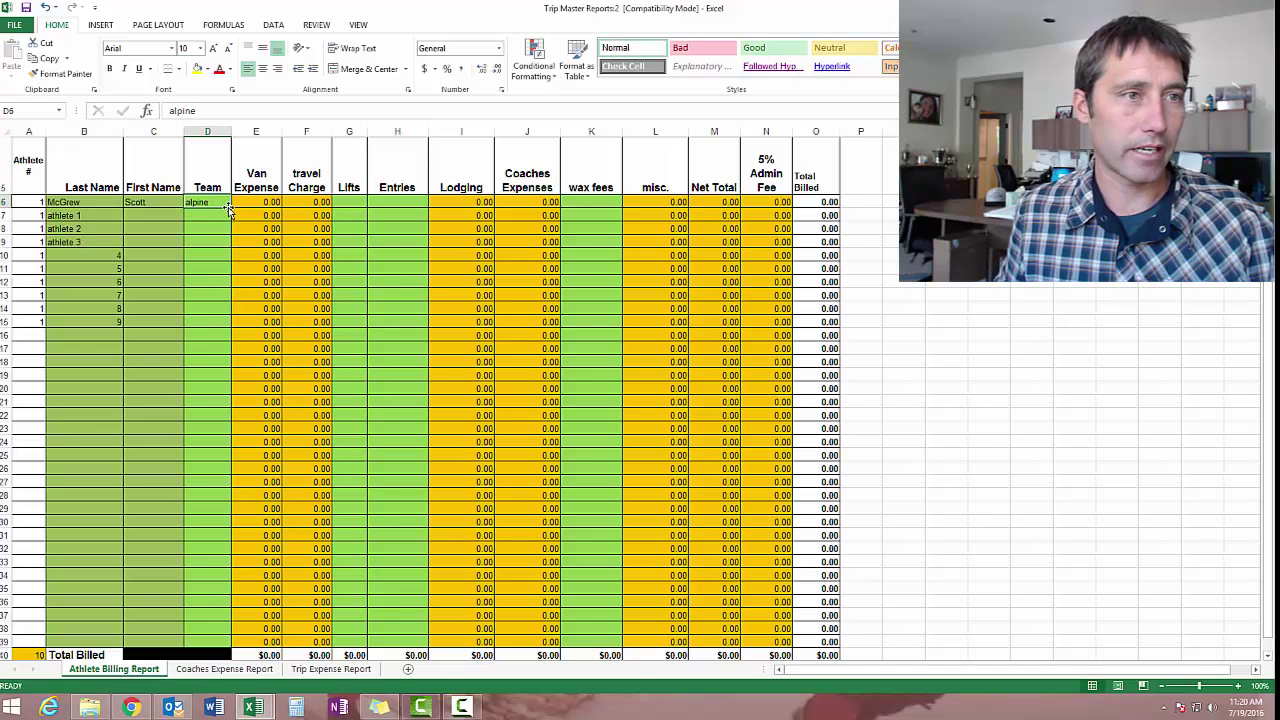
{"action": "left_click_drag", "start_coordinate": [230, 208], "coordinate": [200, 328]}
{"action": "left_click", "coordinate": [197, 392]}
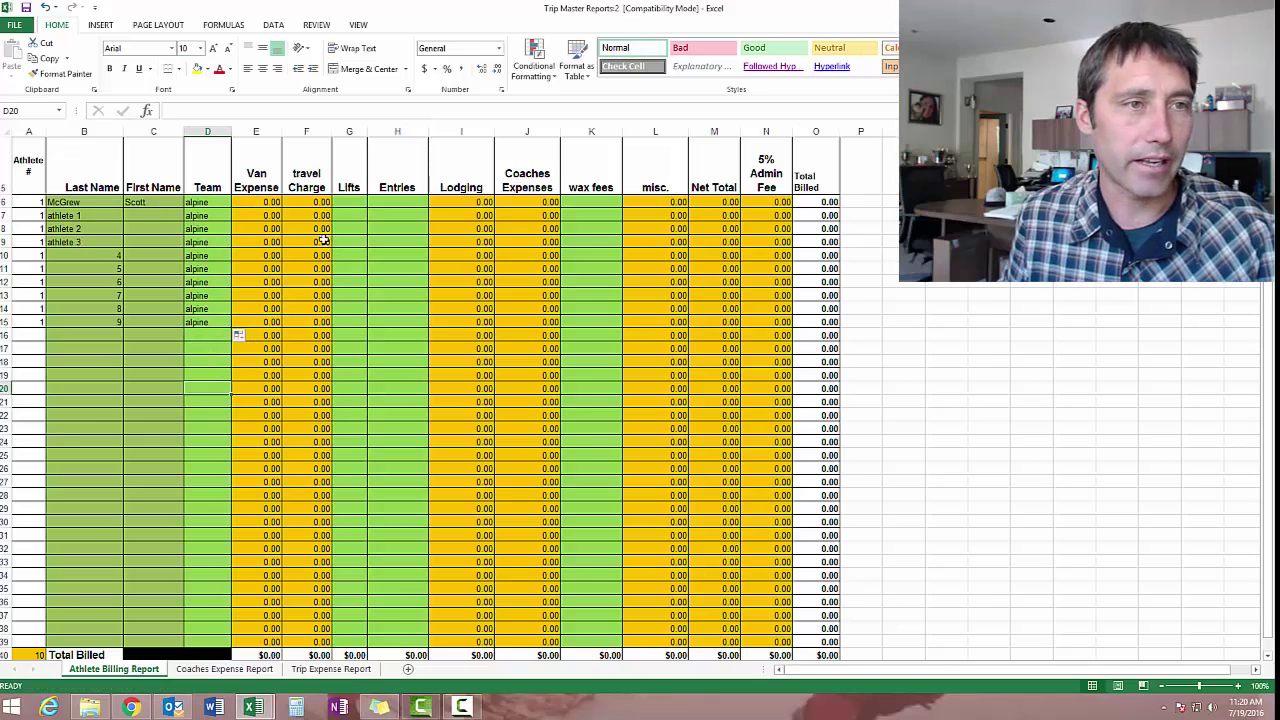
- Inspect the formula behind the total van charge per athlete in cell E4
{"action": "scroll", "coordinate": [323, 241], "scroll_direction": "up", "scroll_amount": 2}
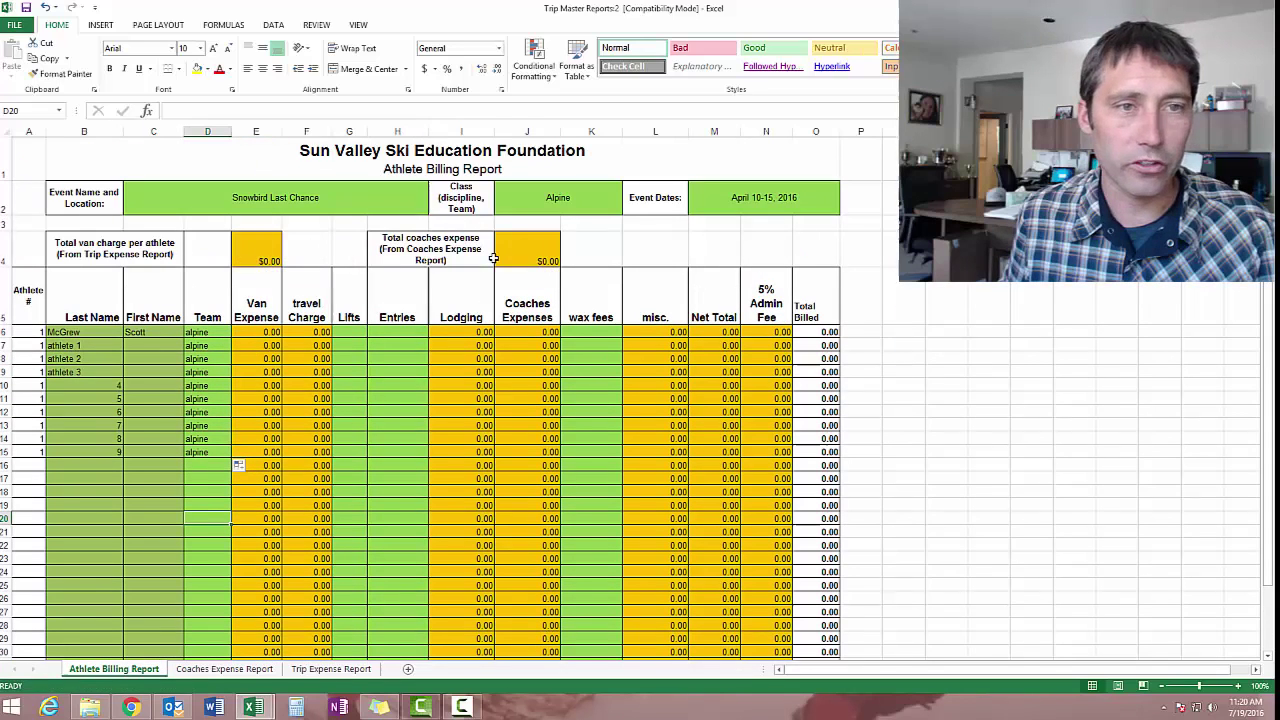
{"action": "left_click", "coordinate": [275, 250]}
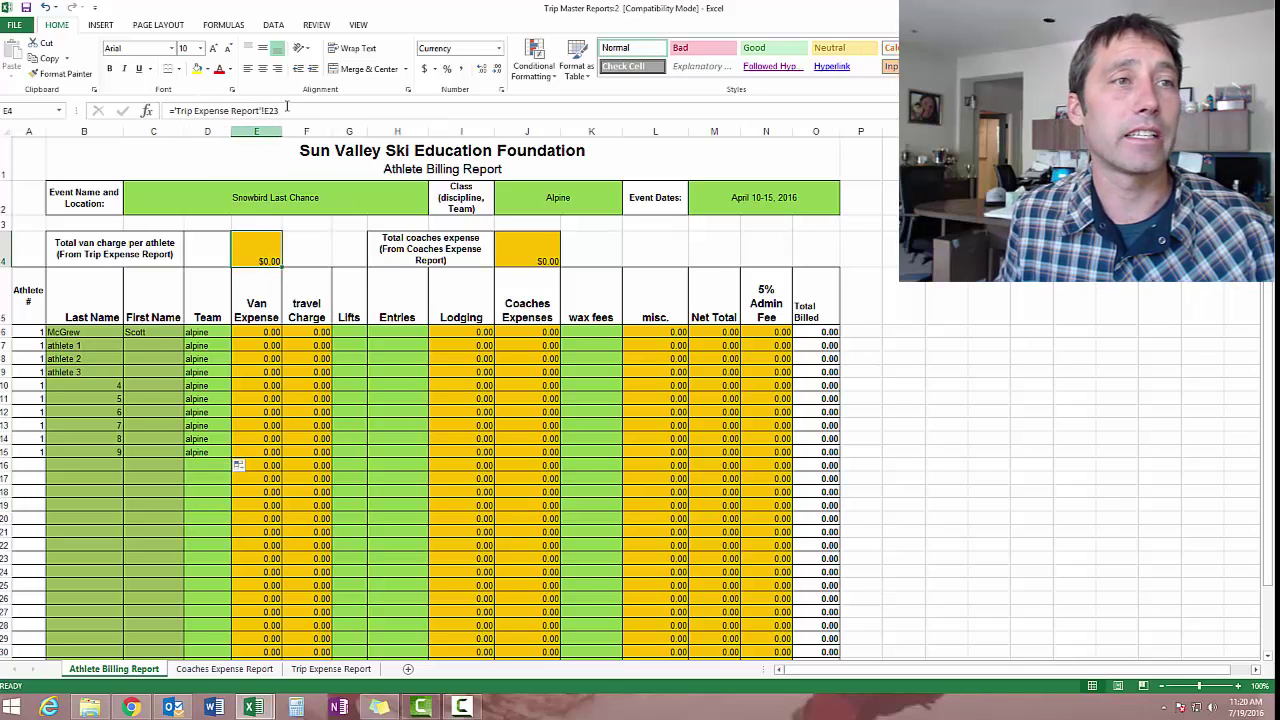
- Inspect the total coaches expense formula in J4 and the first athlete's charge cells across row 6
{"action": "left_click", "coordinate": [536, 249]}
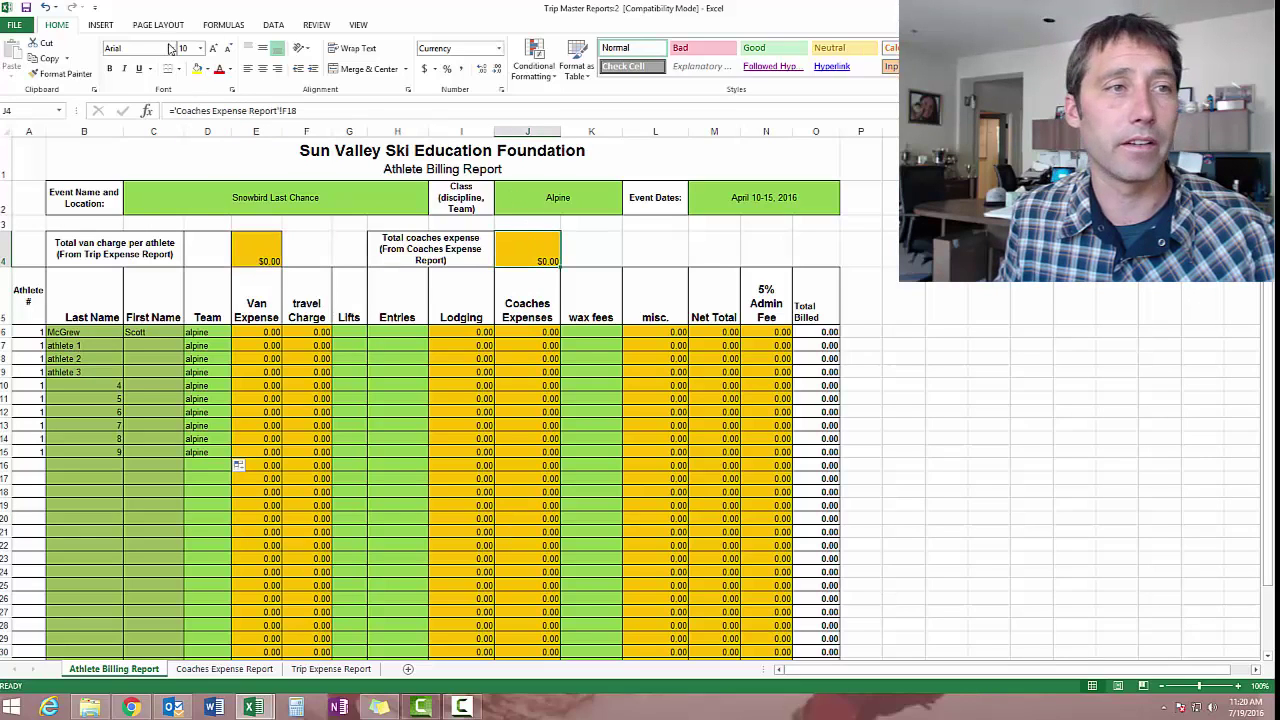
{"action": "left_click", "coordinate": [270, 333]}
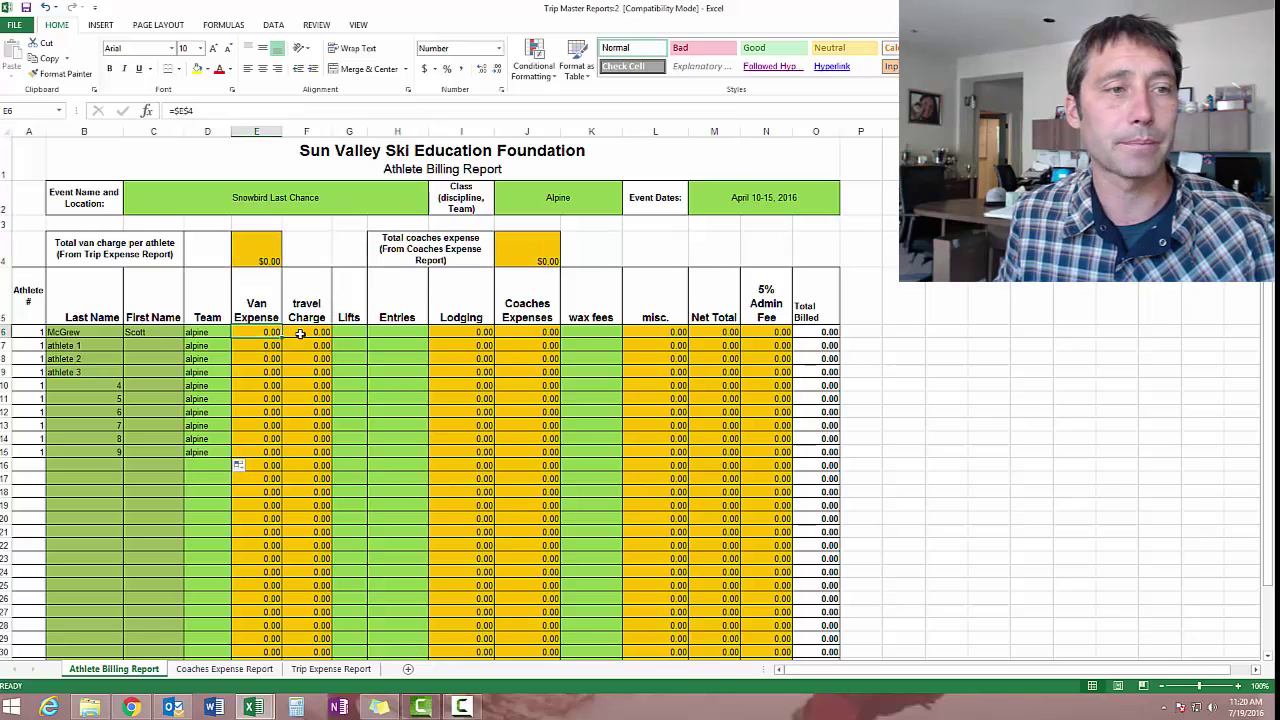
{"action": "left_click", "coordinate": [312, 333]}
{"action": "left_click", "coordinate": [370, 335]}
{"action": "left_click", "coordinate": [397, 334]}
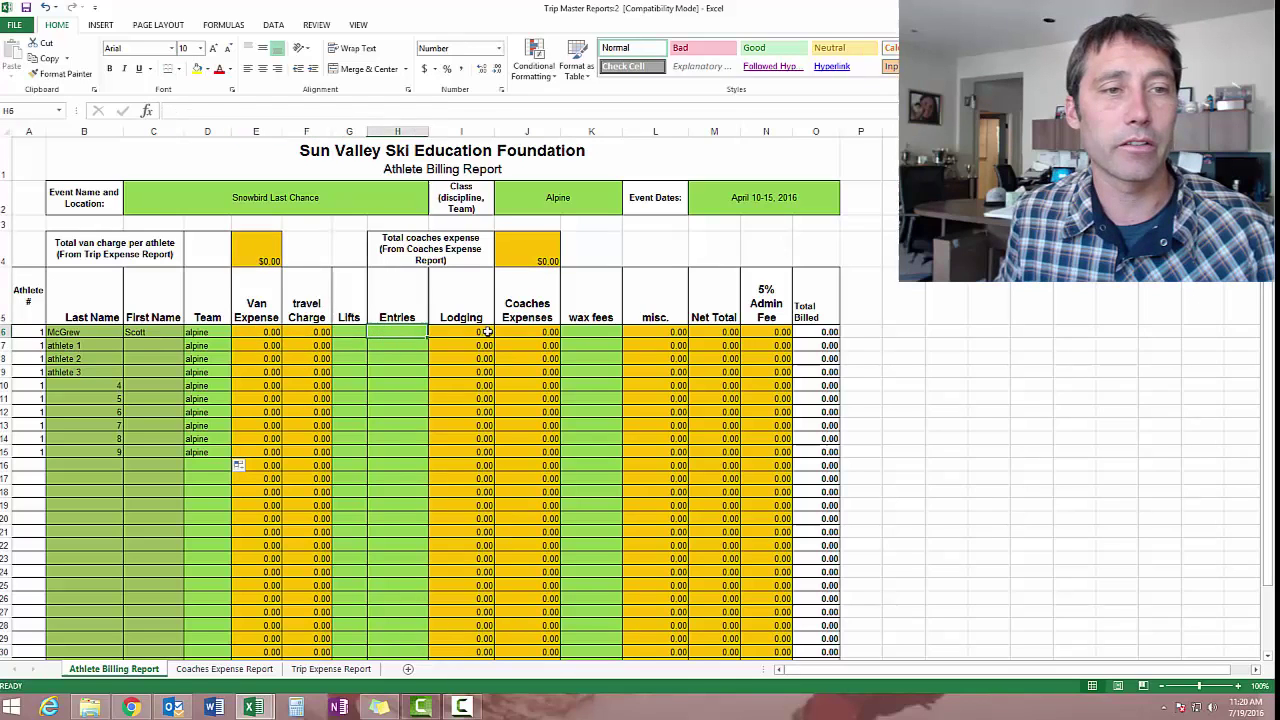
{"action": "left_click", "coordinate": [588, 333]}
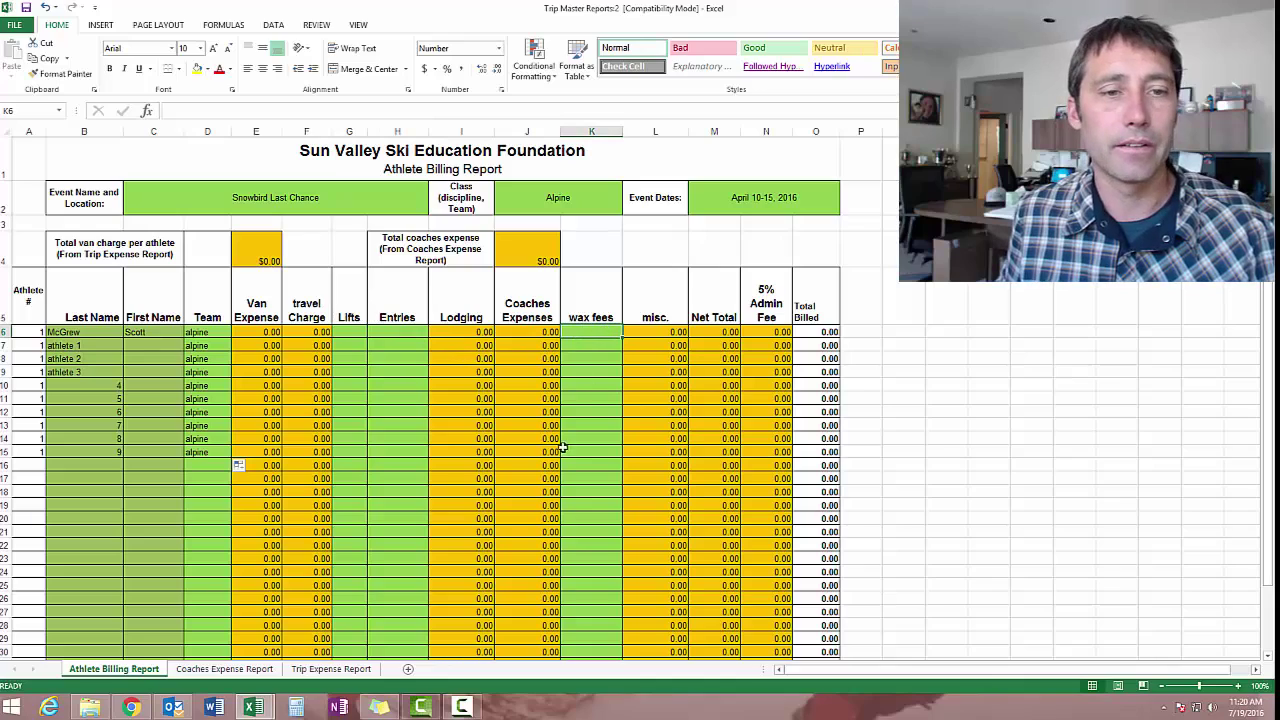
- Delete the unused athlete rows 16 to 39 above the Total Billed row
{"action": "scroll", "coordinate": [300, 430], "scroll_direction": "down", "scroll_amount": 1}
{"action": "left_click_drag", "start_coordinate": [6, 371], "coordinate": [6, 385]}
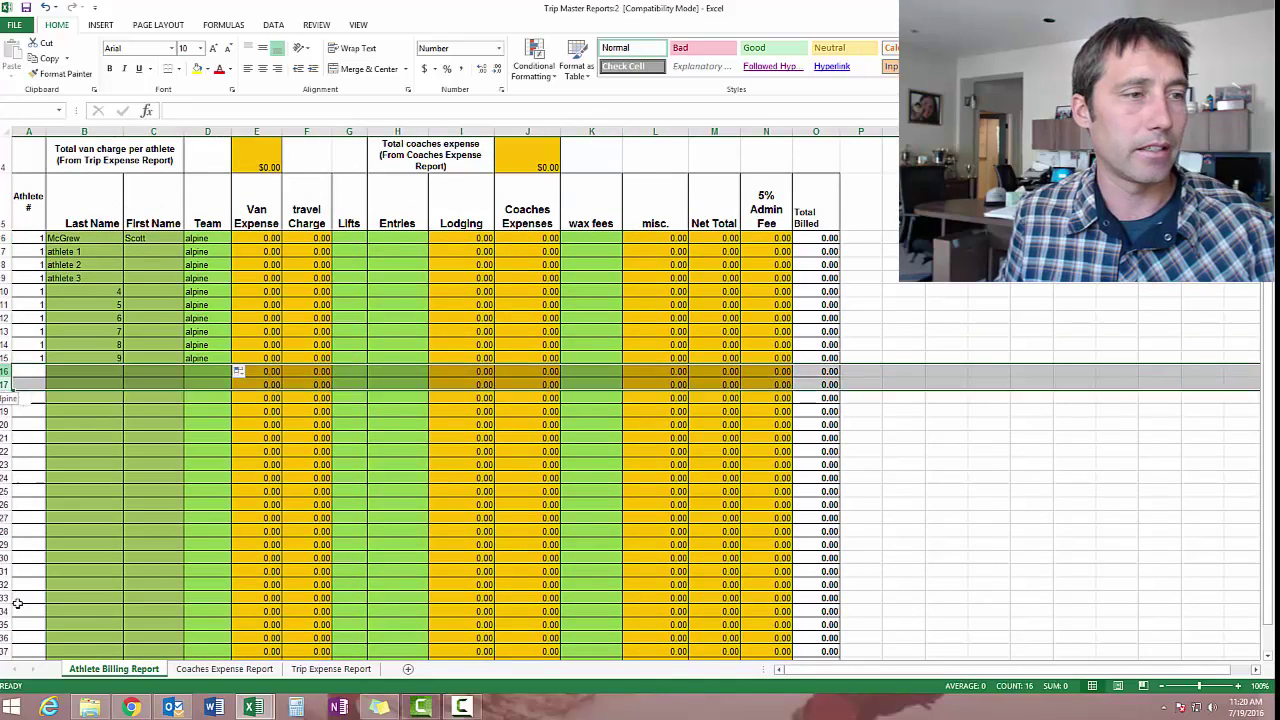
{"action": "left_click_drag", "start_coordinate": [17, 603], "coordinate": [22, 638]}
{"action": "key", "text": "ctrl+minus"}
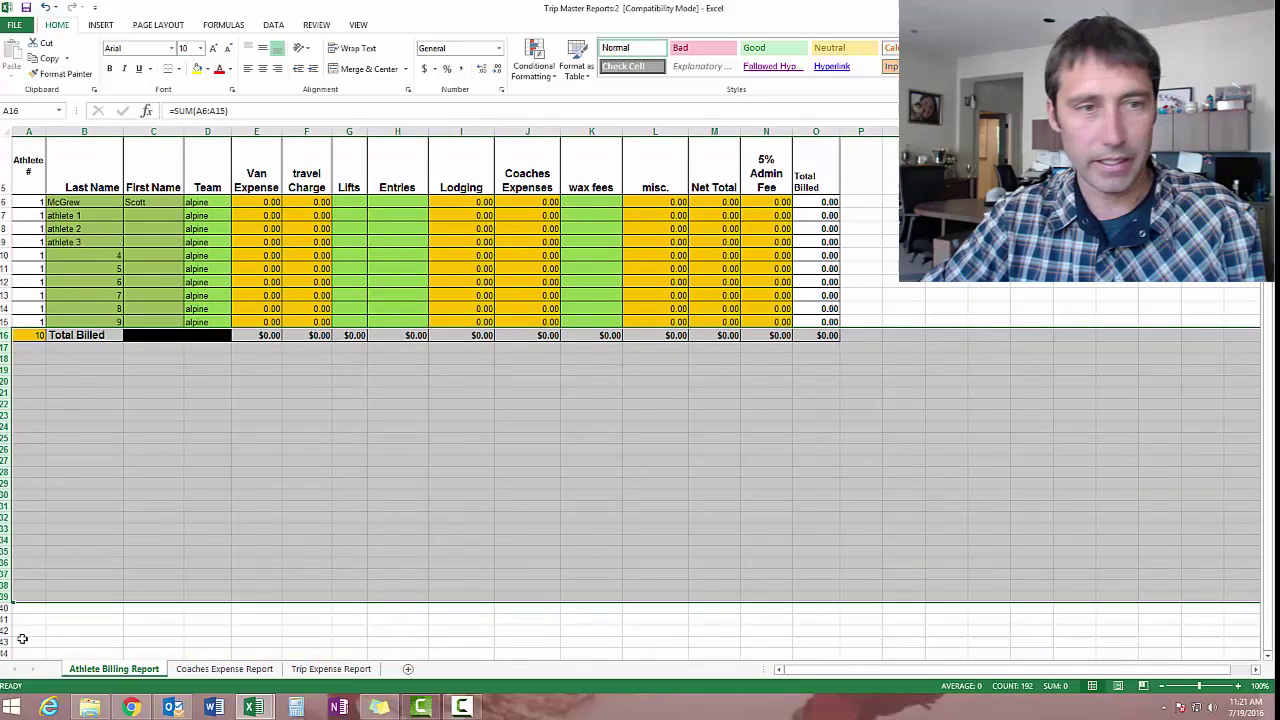
{"action": "left_click", "coordinate": [522, 392]}
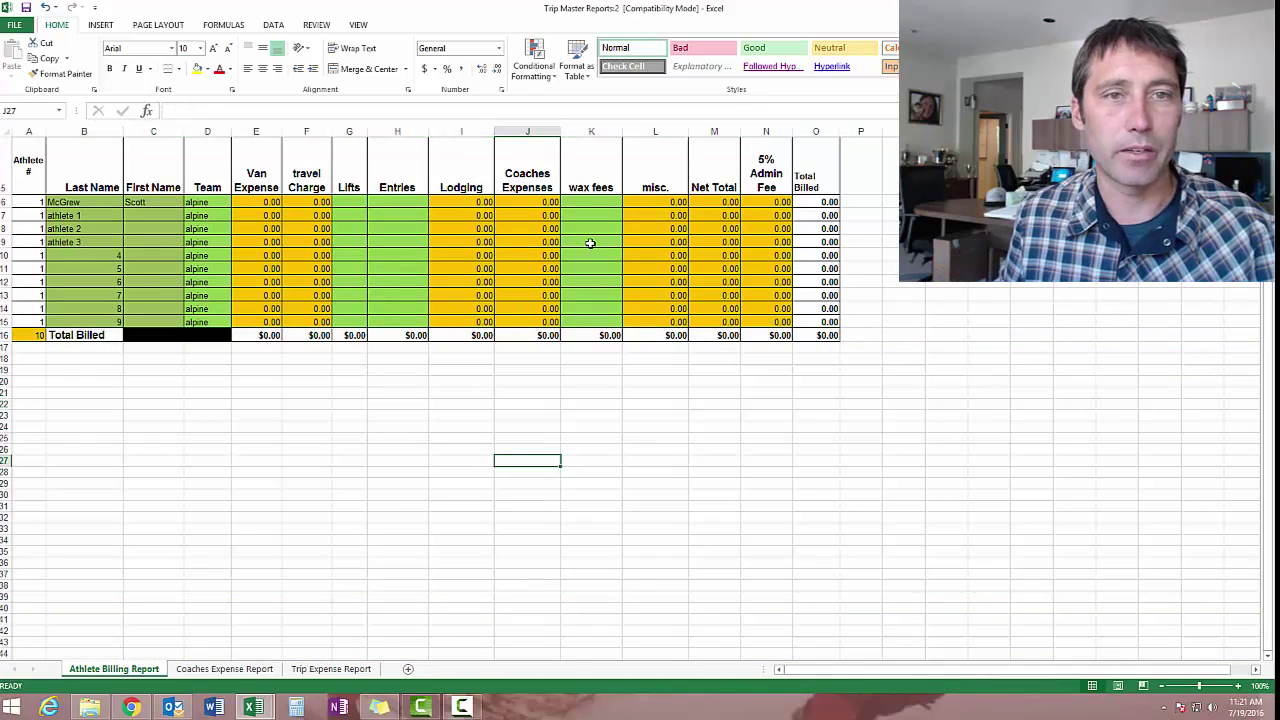
- Enter a wax fee of 5 for the first athlete in K6 and fill it down to K15
{"action": "scroll", "coordinate": [600, 290], "scroll_direction": "up", "scroll_amount": 2}
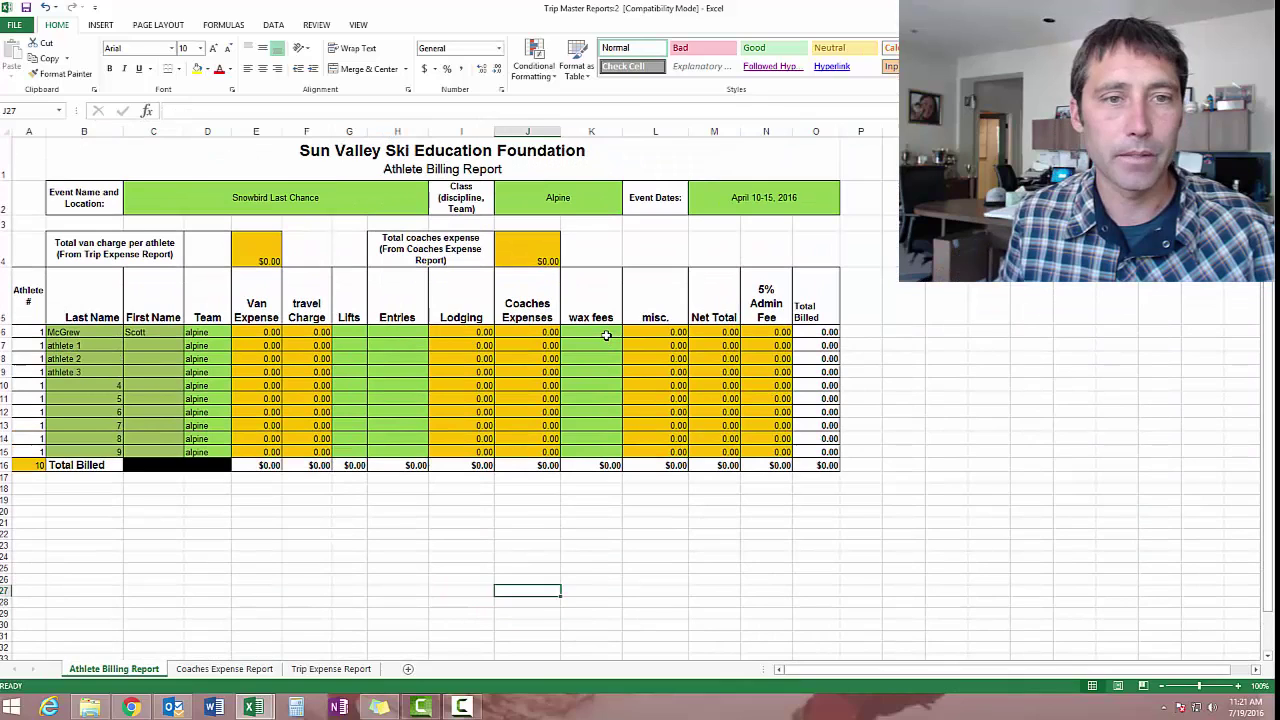
{"action": "left_click", "coordinate": [606, 336]}
{"action": "type", "text": "5"}
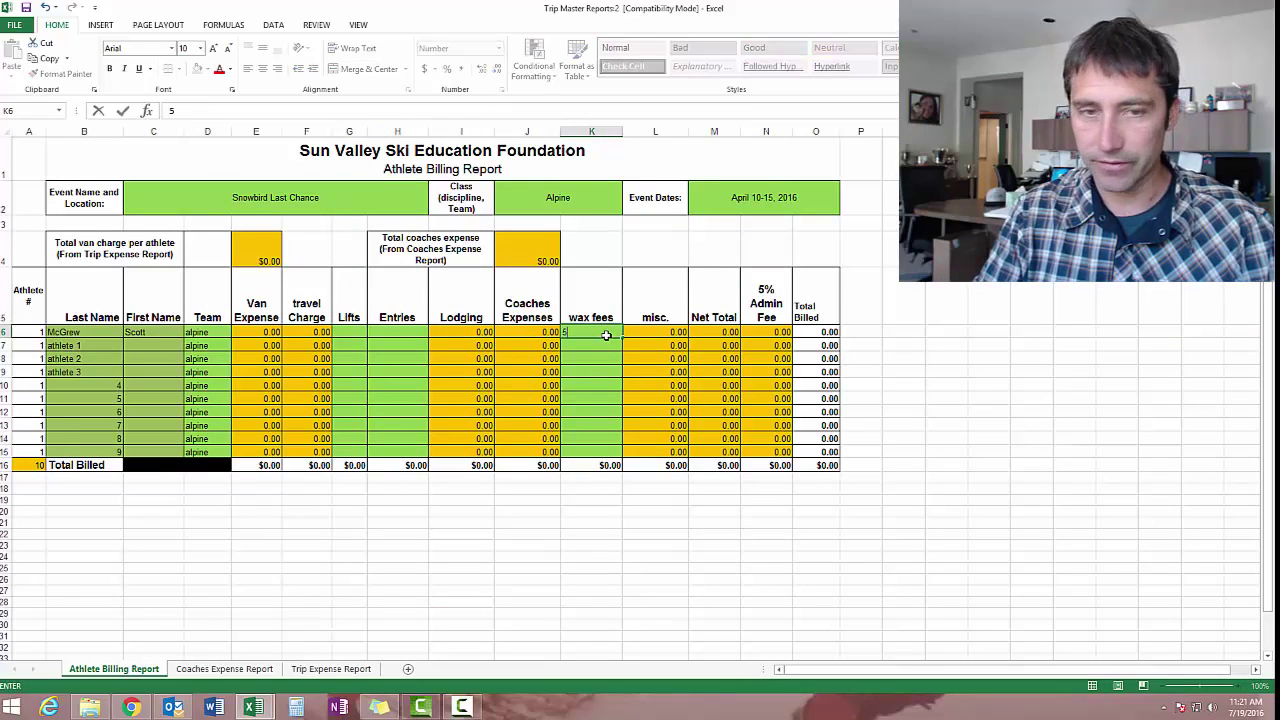
{"action": "left_click", "coordinate": [608, 334]}
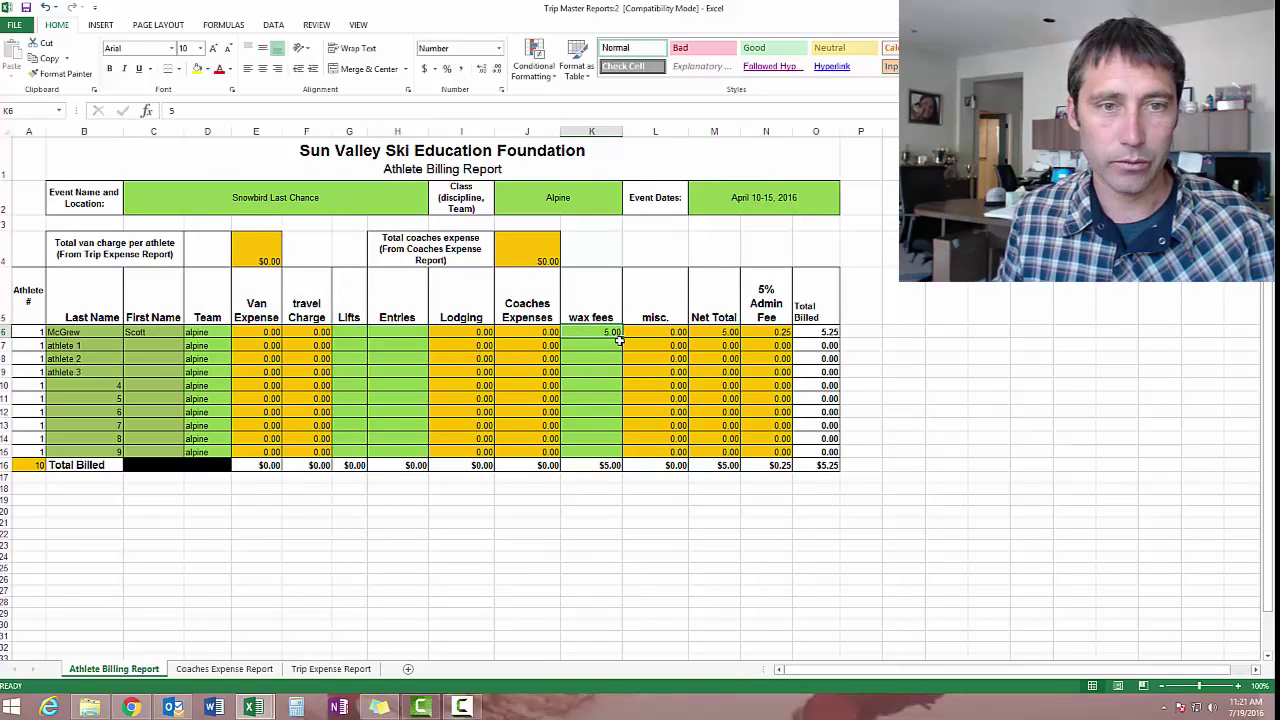
{"action": "left_click_drag", "start_coordinate": [620, 339], "coordinate": [622, 452]}
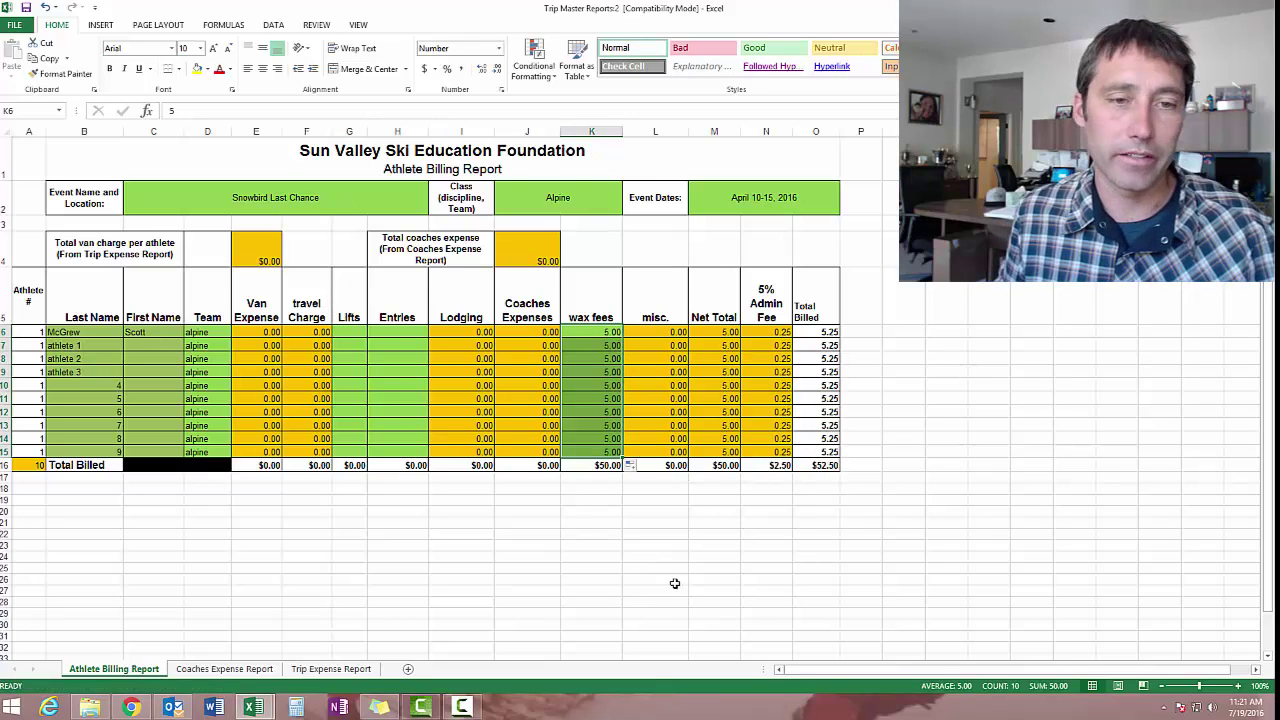
- On the Coaches Expense Report, enter a per diem of 150 in D5 and fill it down to D7 for all three coaches
{"action": "left_click", "coordinate": [224, 668]}
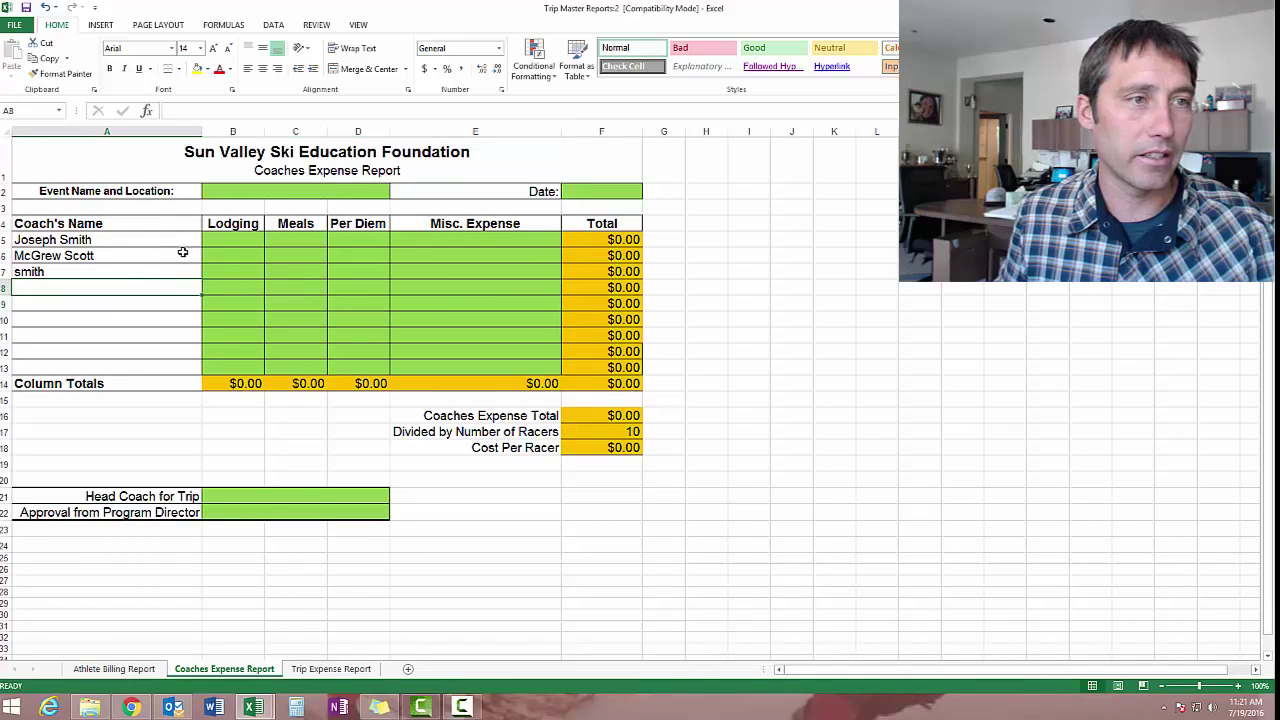
{"action": "left_click", "coordinate": [234, 251]}
{"action": "left_click", "coordinate": [235, 238]}
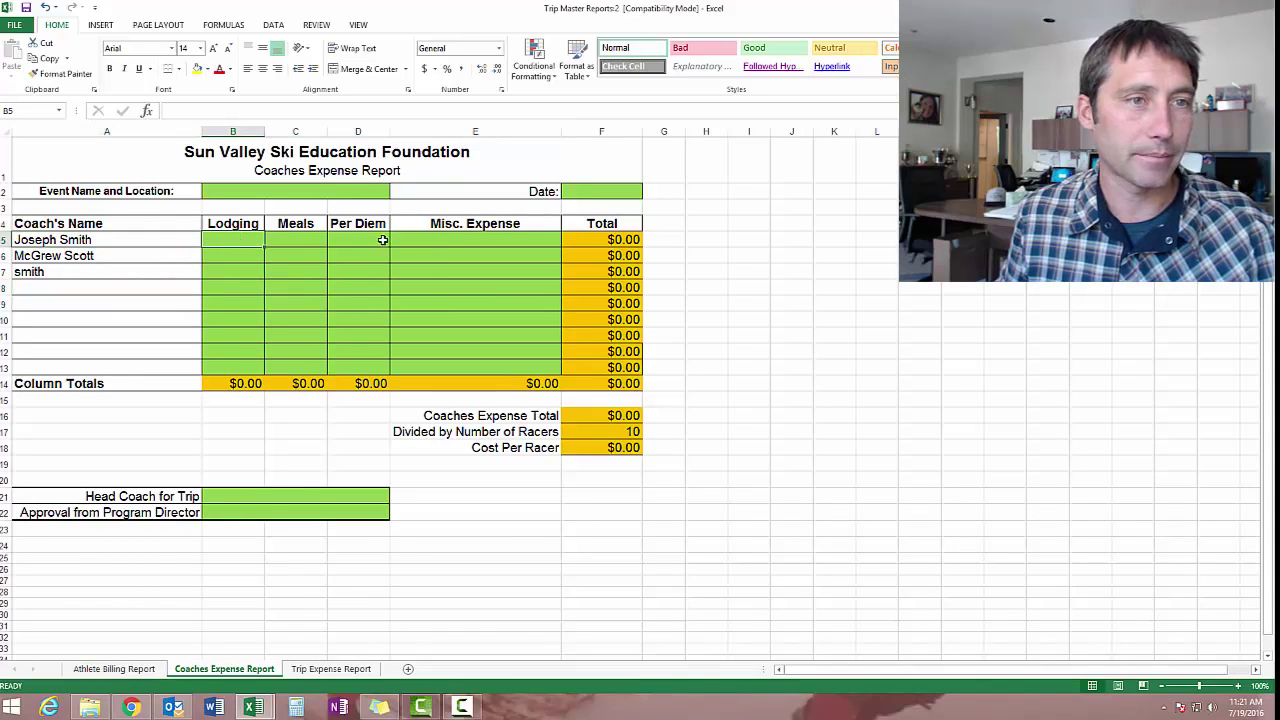
{"action": "left_click", "coordinate": [320, 243]}
{"action": "left_click", "coordinate": [351, 238]}
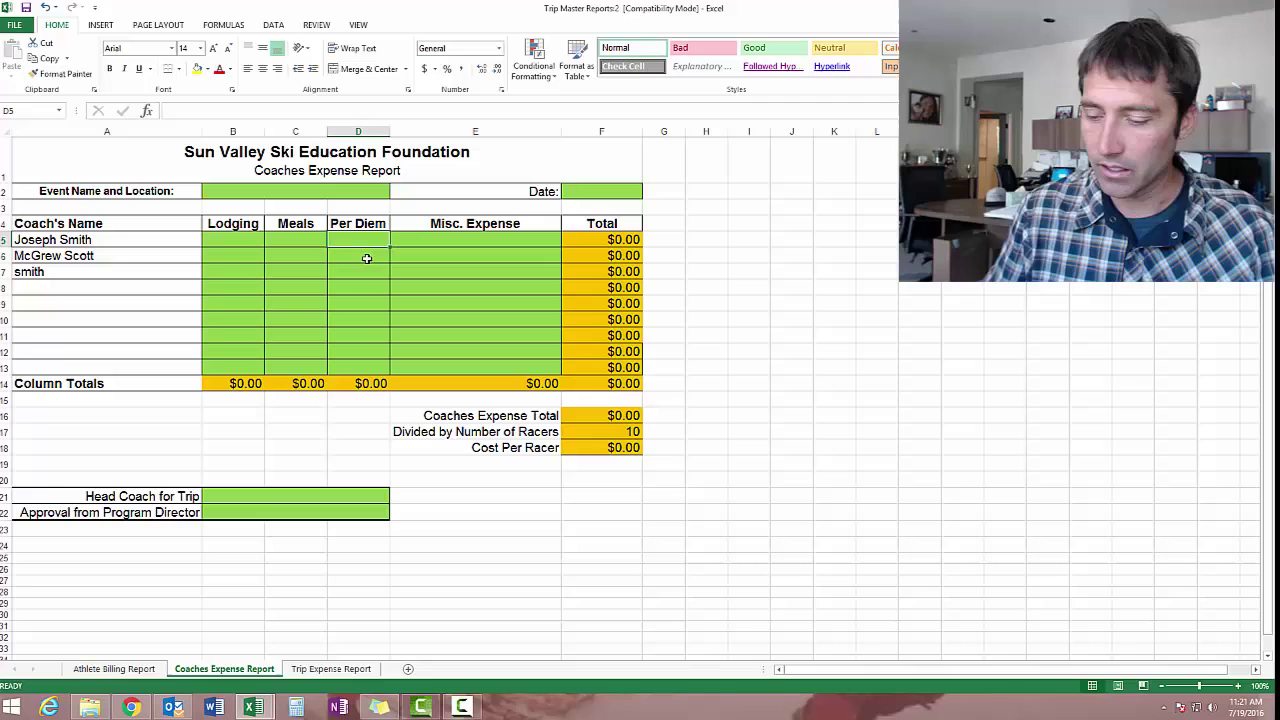
{"action": "type", "text": "150"}
{"action": "key", "text": "Return"}
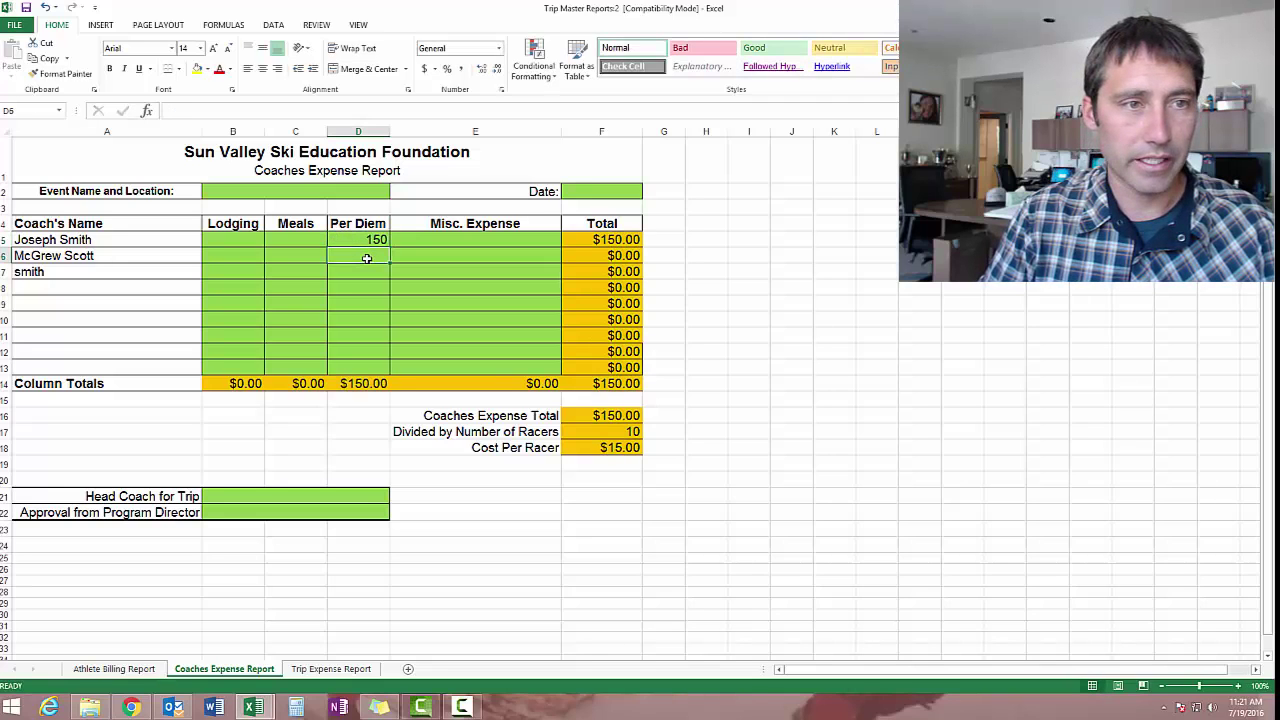
{"action": "left_click", "coordinate": [370, 241]}
{"action": "left_click_drag", "start_coordinate": [389, 248], "coordinate": [387, 275]}
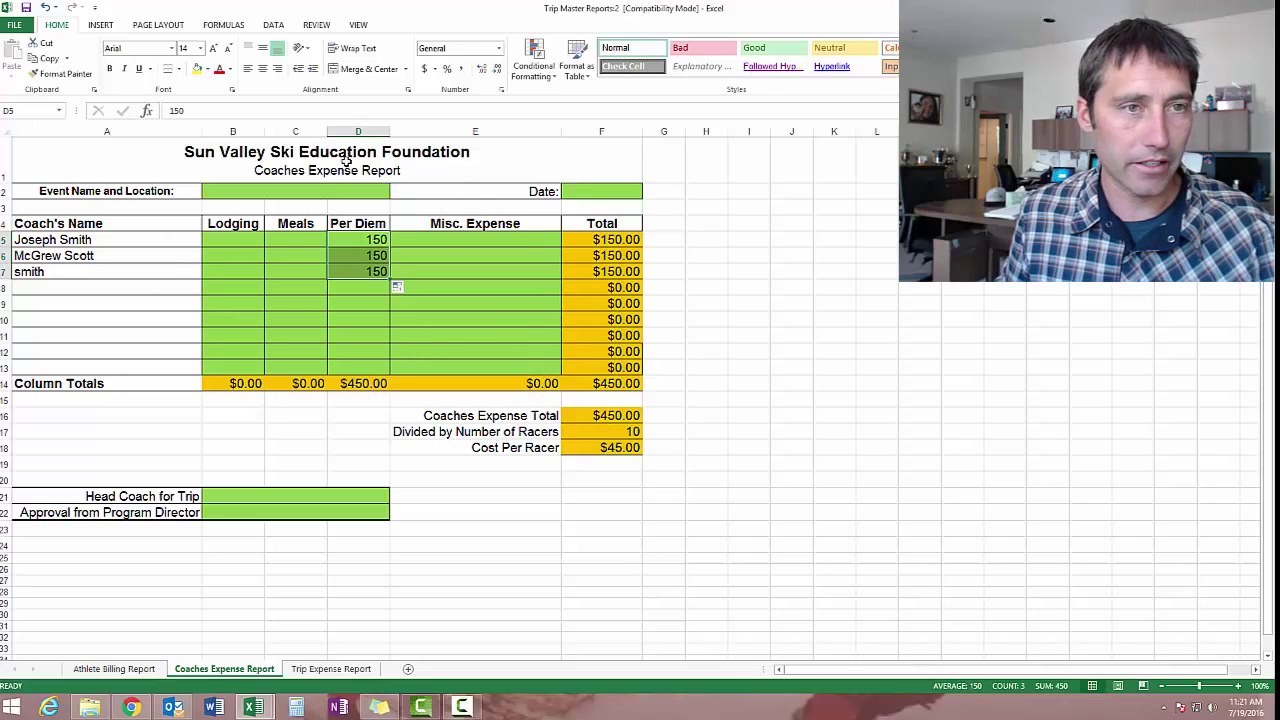
- Inspect the number of racers formula in F17 and check it against the athlete count on the Athlete Billing Report
{"action": "left_click", "coordinate": [314, 182]}
{"action": "left_click", "coordinate": [602, 190]}
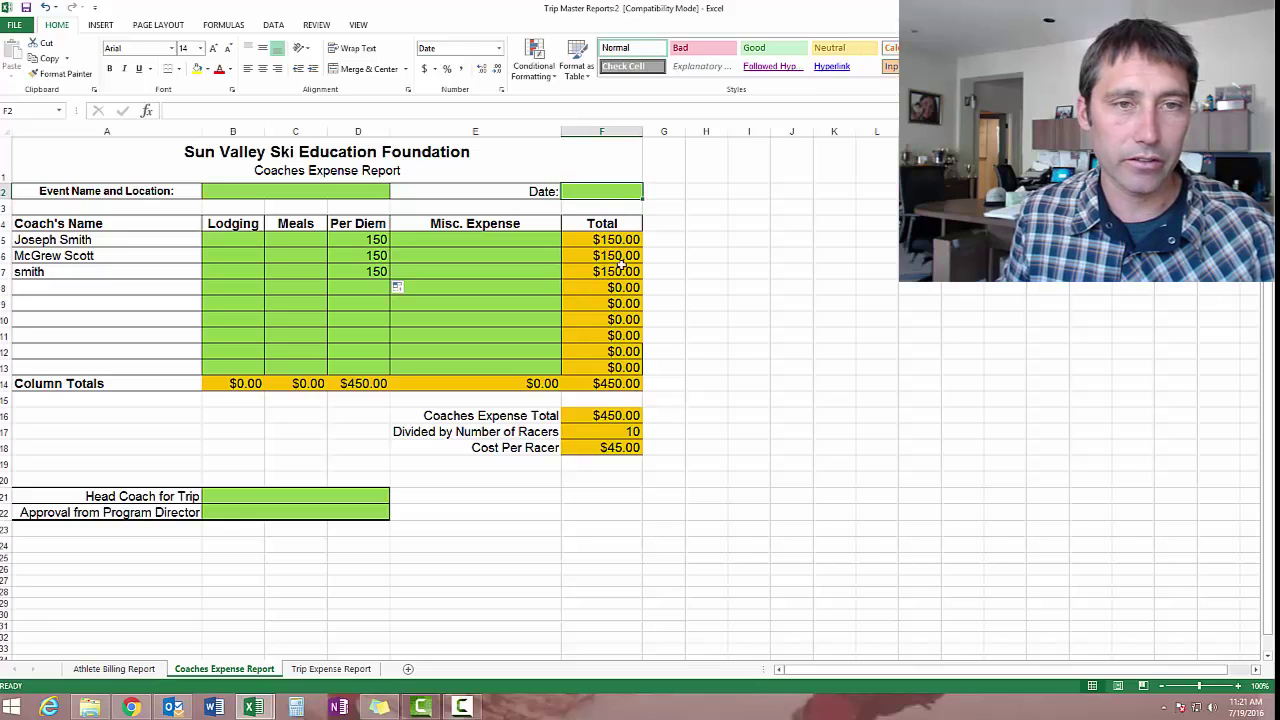
{"action": "left_click", "coordinate": [617, 433]}
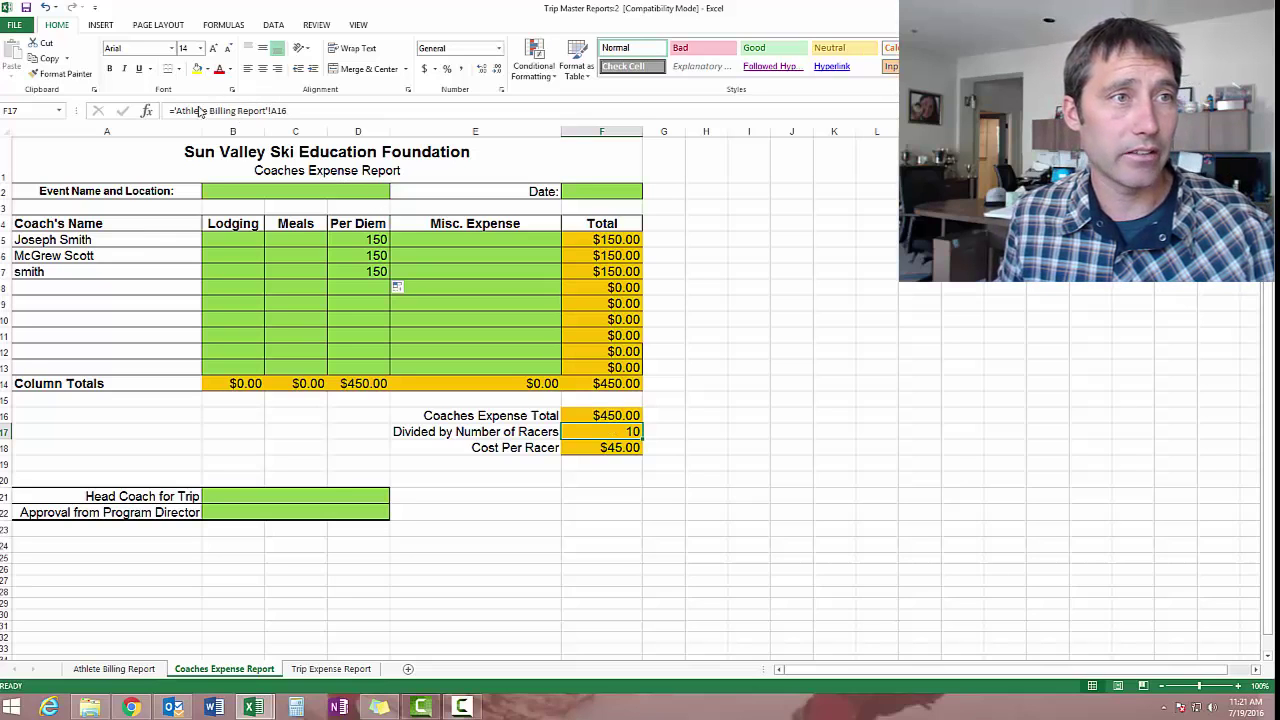
{"action": "left_click", "coordinate": [113, 669]}
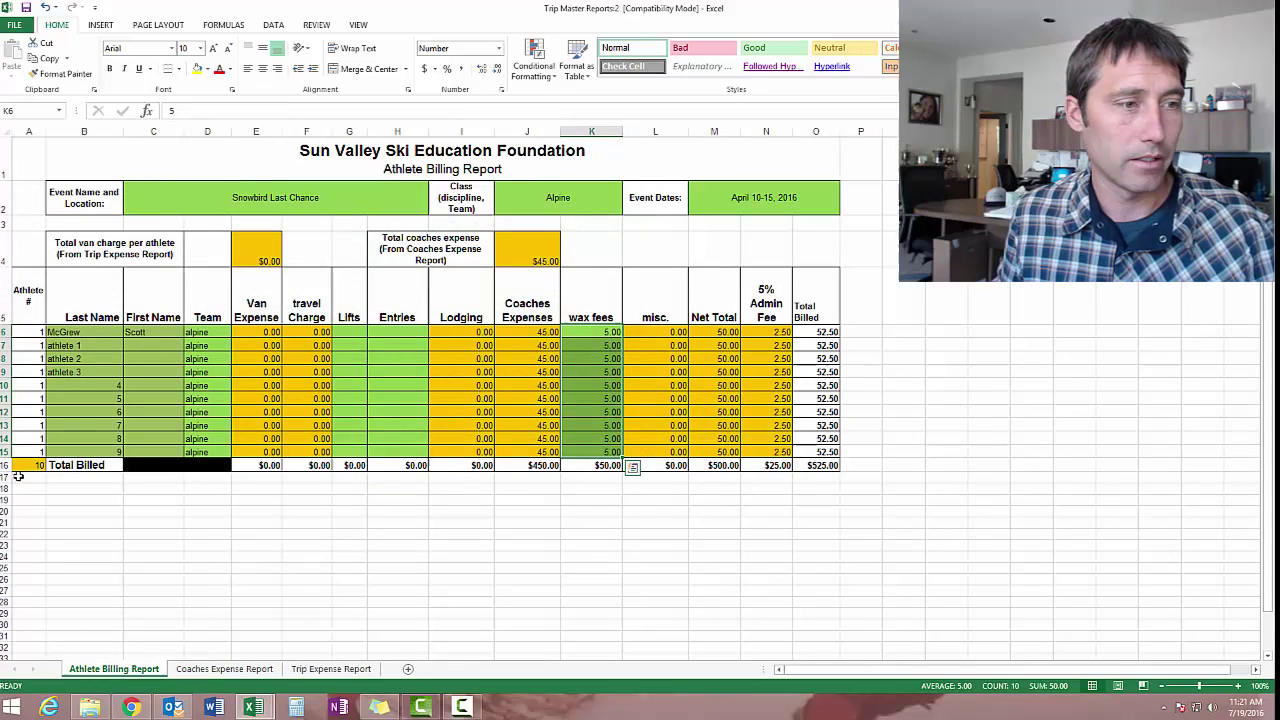
{"action": "left_click", "coordinate": [222, 669]}
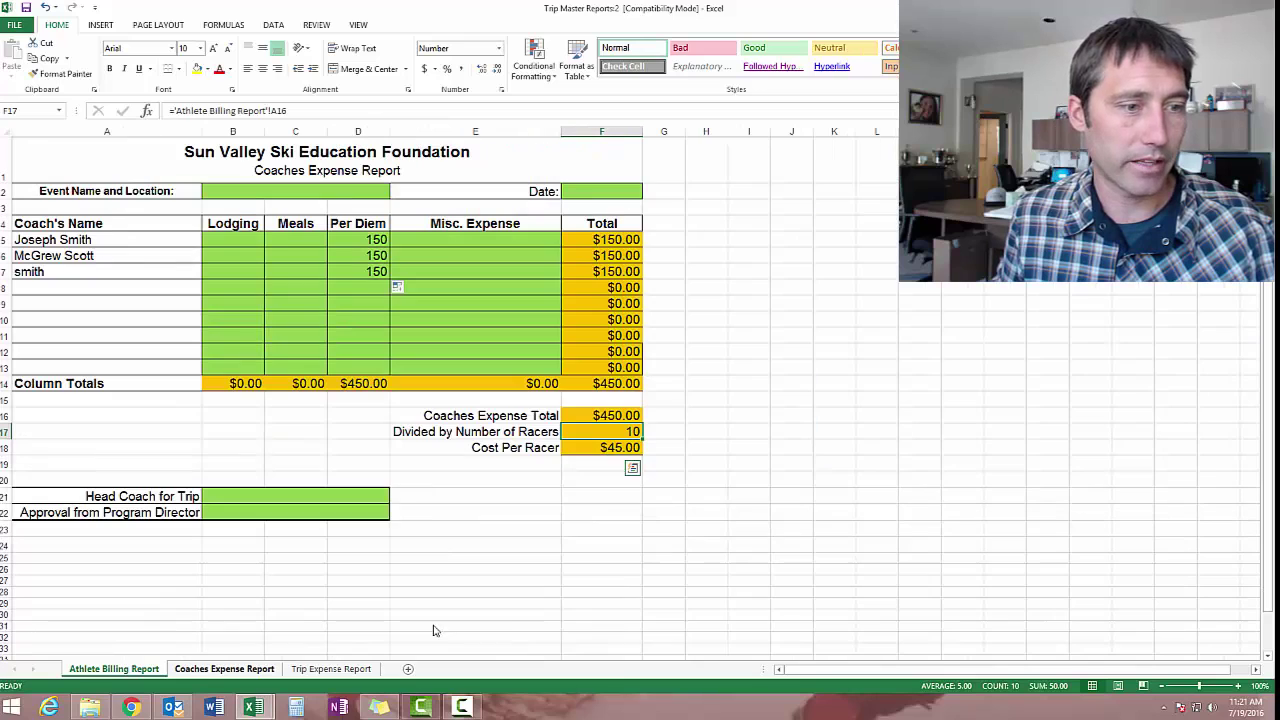
- Enter 150 as the lodging expense for each of the three coaches in B5 to B7
{"action": "left_click", "coordinate": [308, 238]}
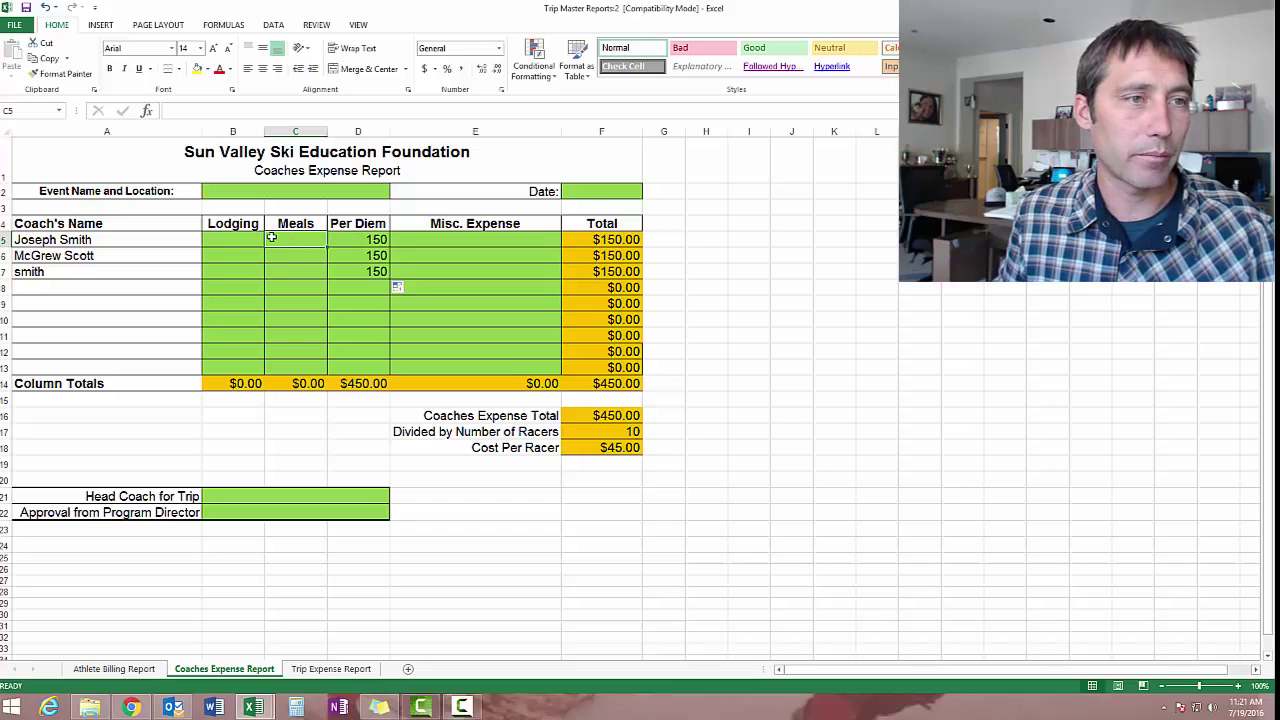
{"action": "left_click", "coordinate": [219, 241]}
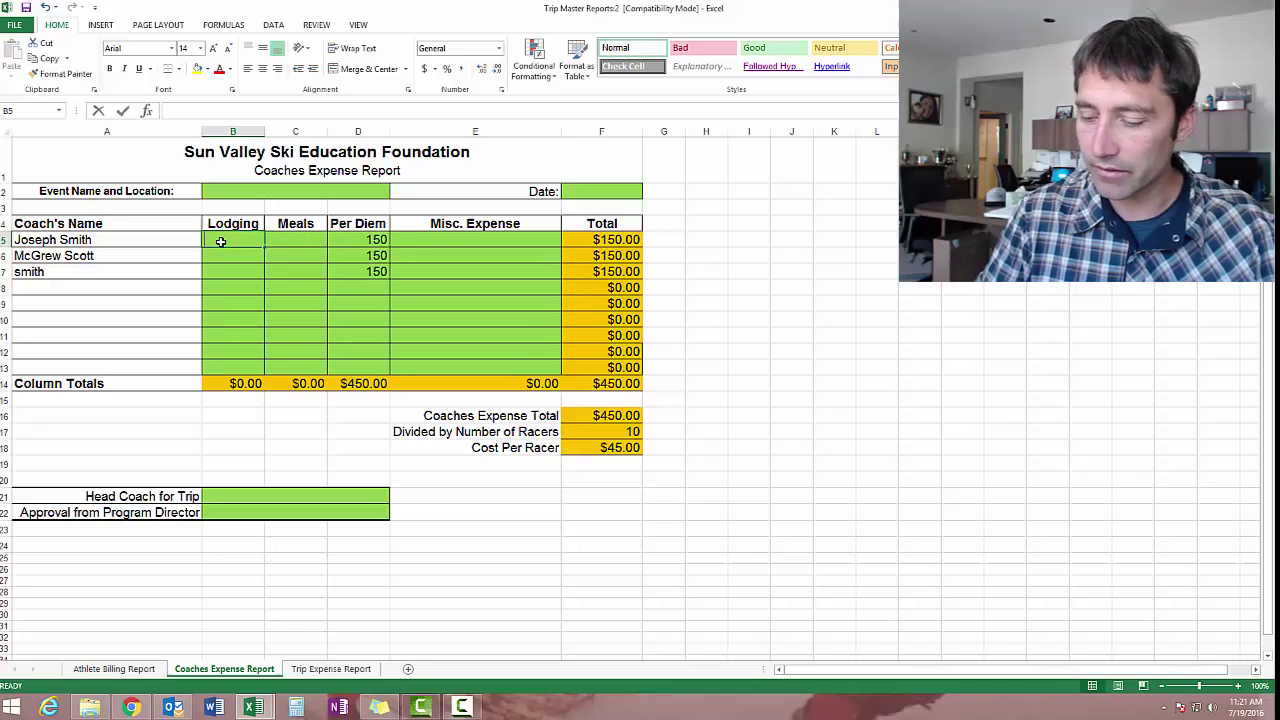
{"action": "type", "text": "150"}
{"action": "key", "text": "Return"}
{"action": "type", "text": "150"}
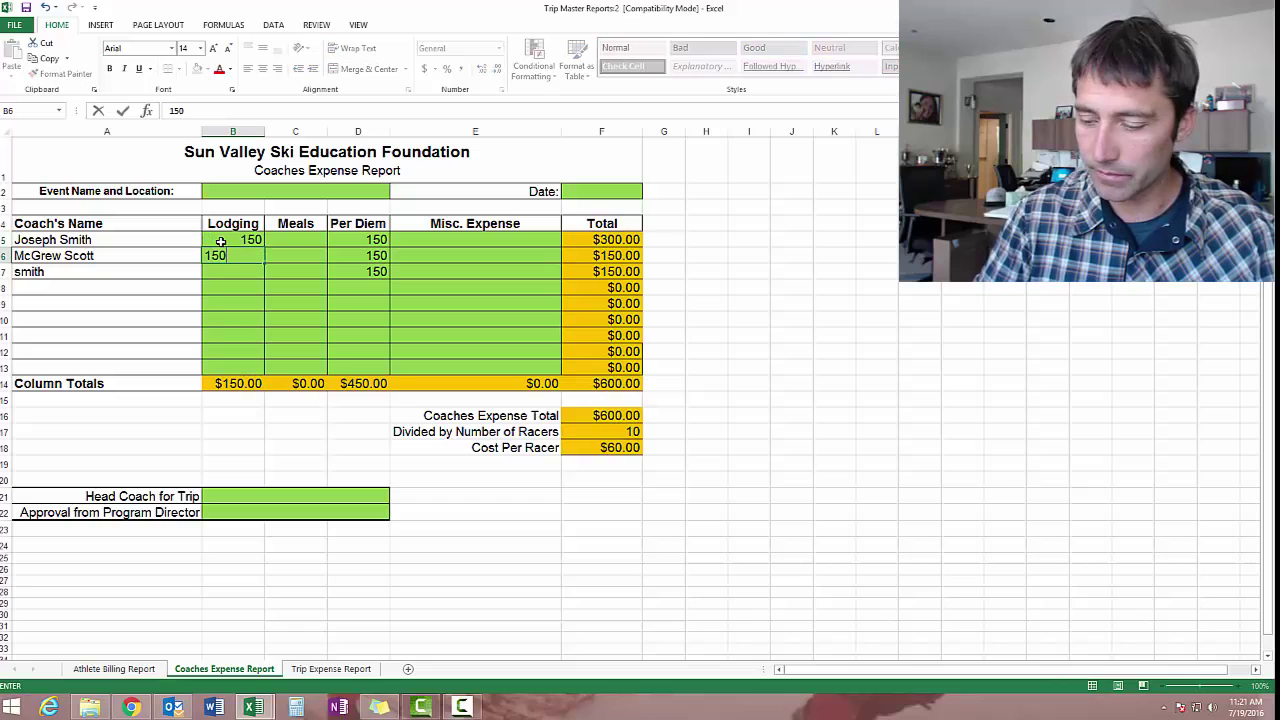
{"action": "key", "text": "Return"}
{"action": "type", "text": "150"}
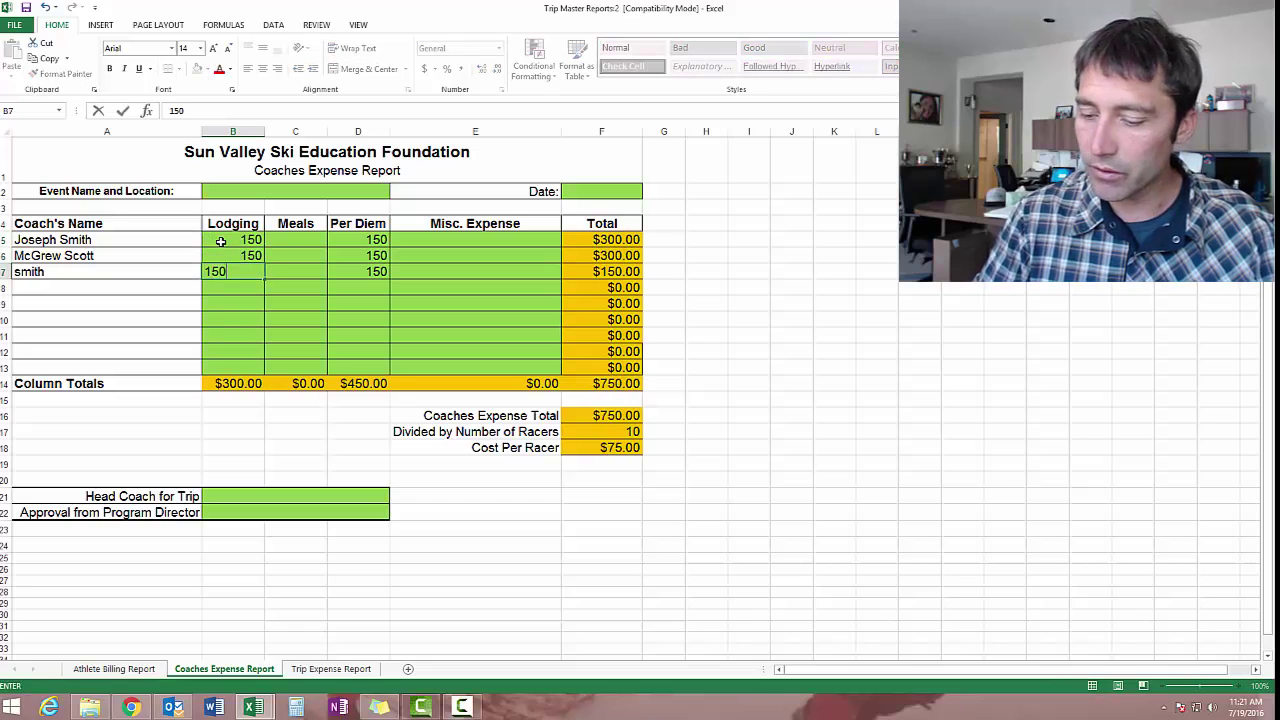
{"action": "key", "text": "Return"}
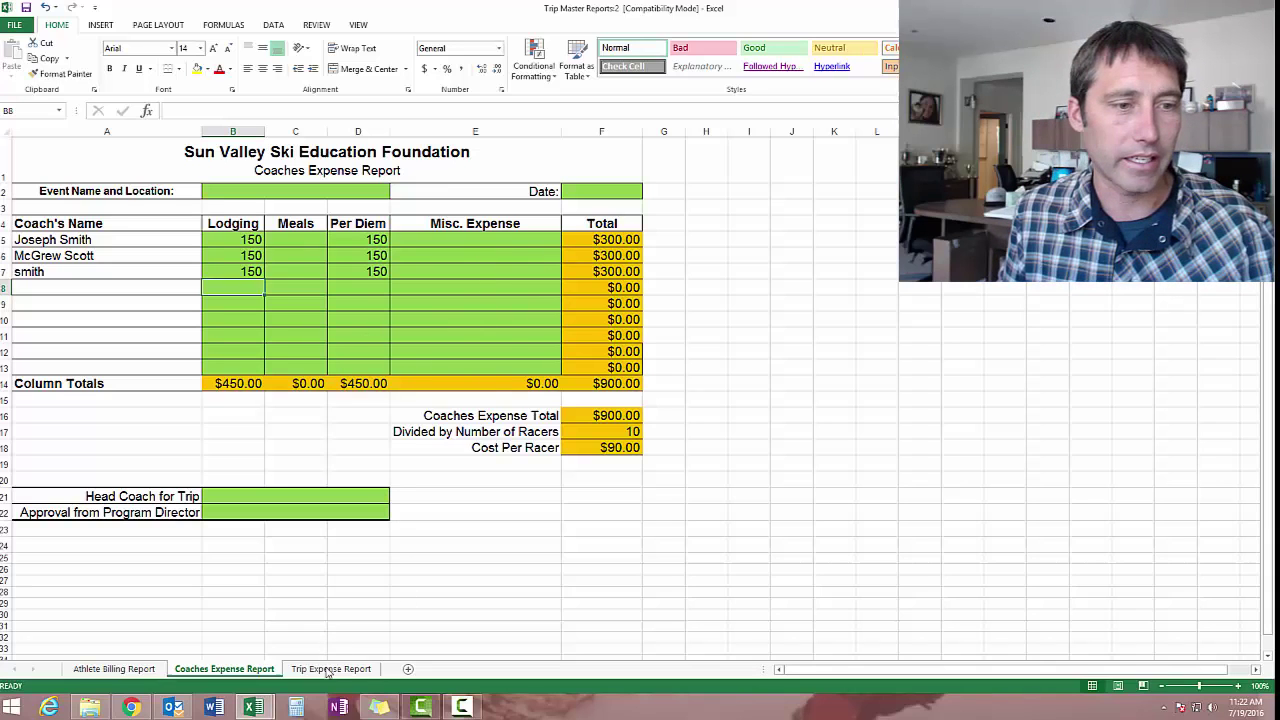
- Compare the Lodging and Coaches Expenses columns of the Athlete Billing Report with the totals on the Coaches Expense Report
{"action": "left_click", "coordinate": [140, 669]}
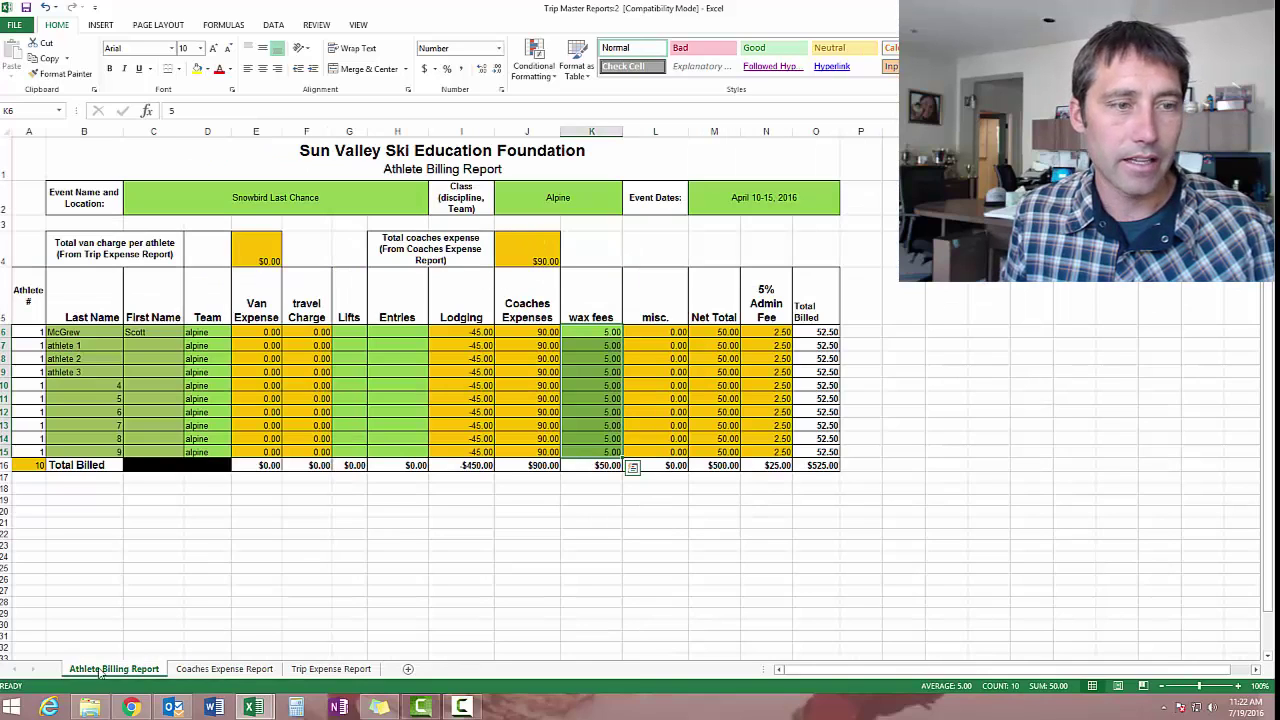
{"action": "left_click", "coordinate": [245, 669]}
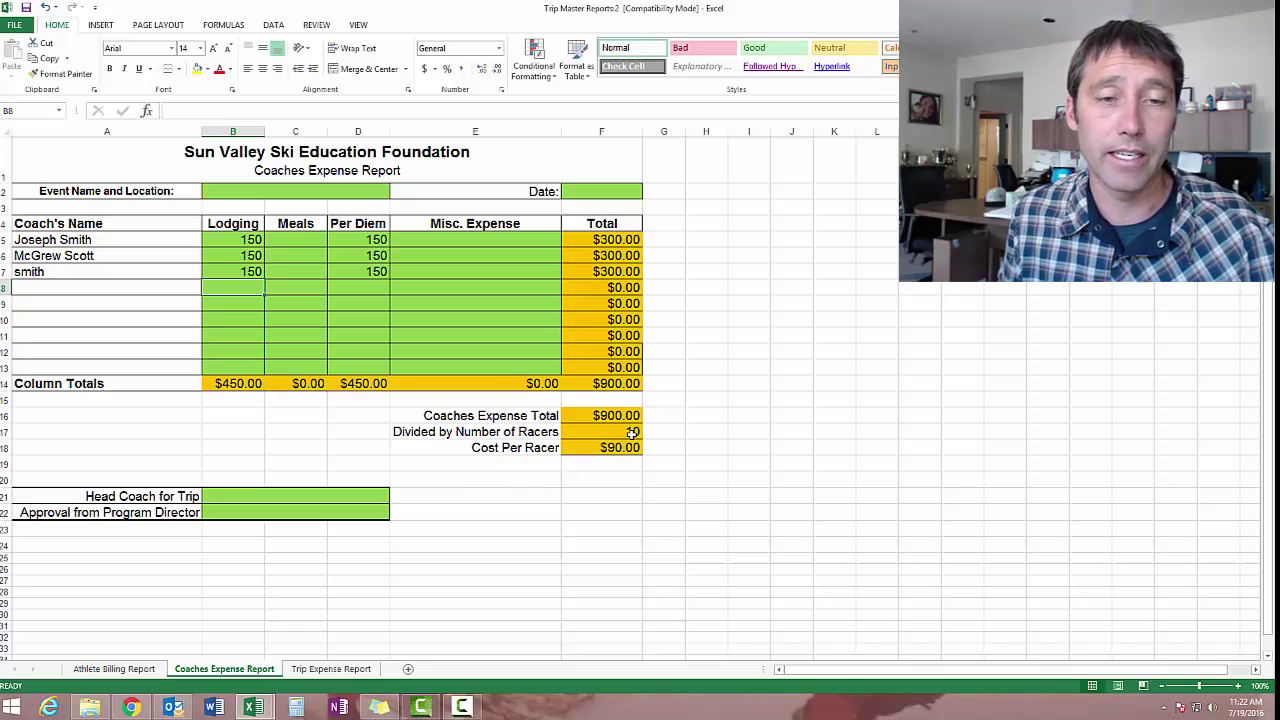
{"action": "left_click", "coordinate": [118, 669]}
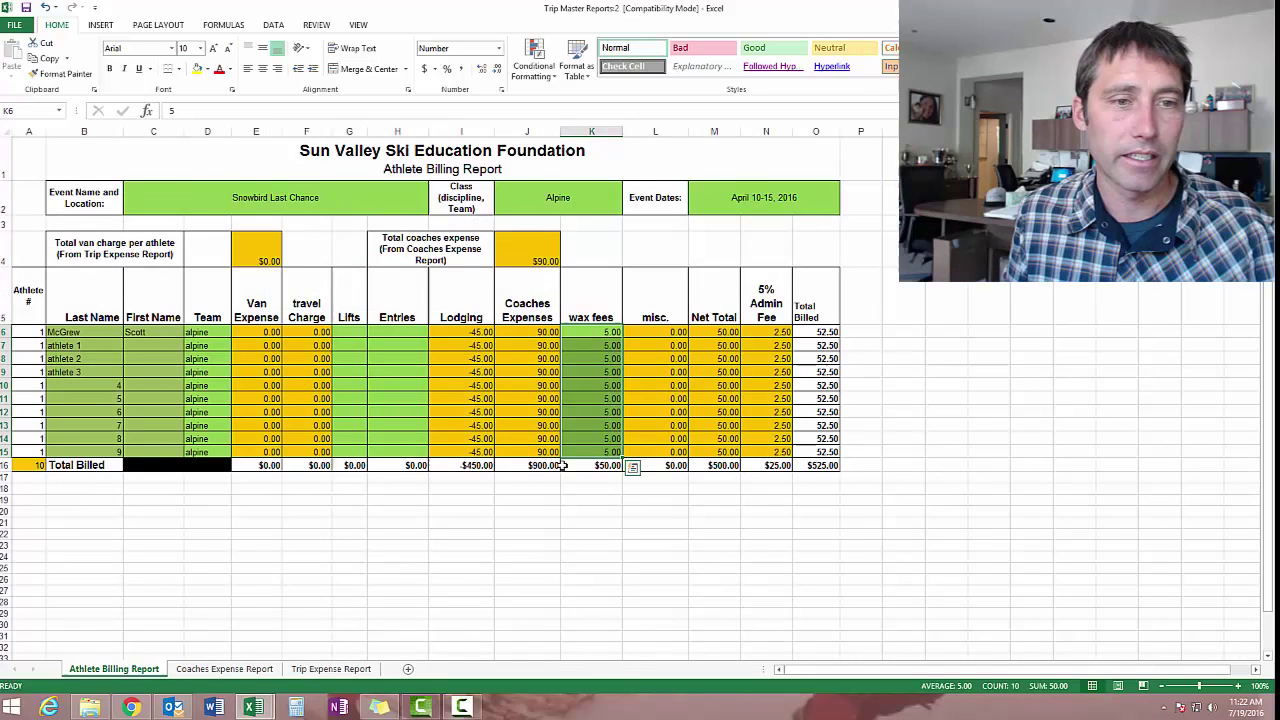
{"action": "left_click", "coordinate": [222, 669]}
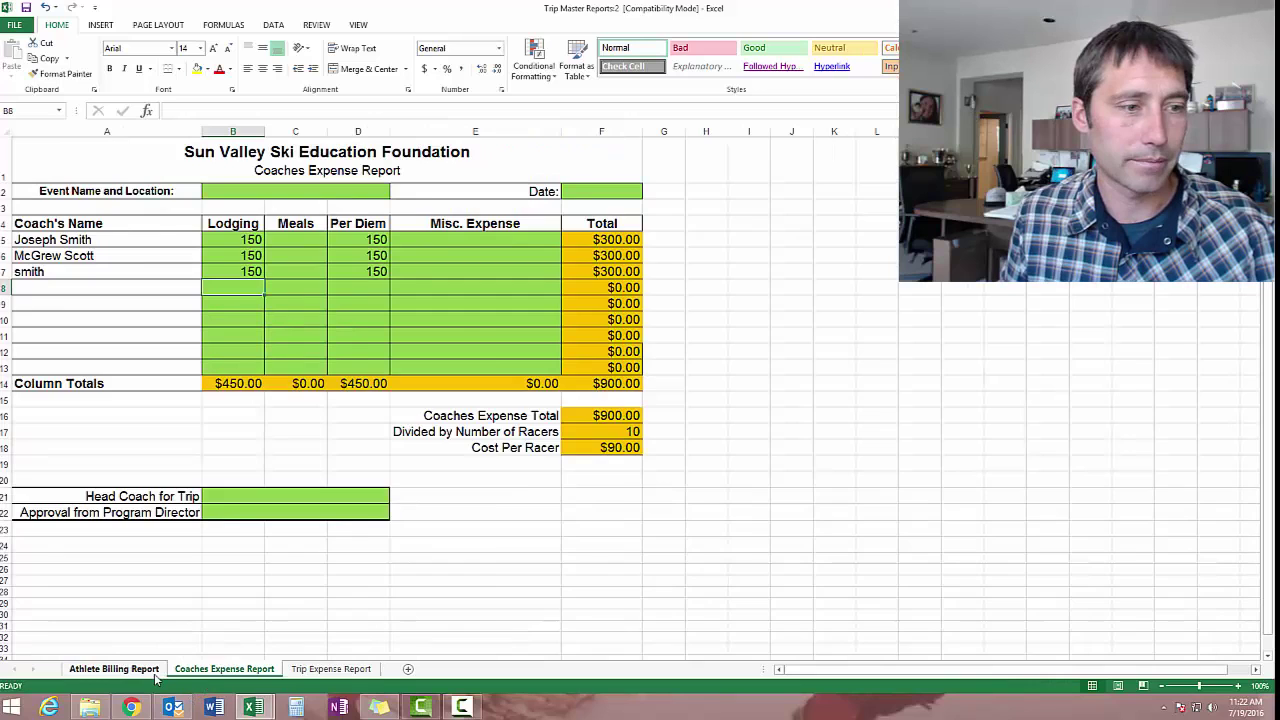
{"action": "left_click", "coordinate": [113, 669]}
{"action": "left_click", "coordinate": [224, 669]}
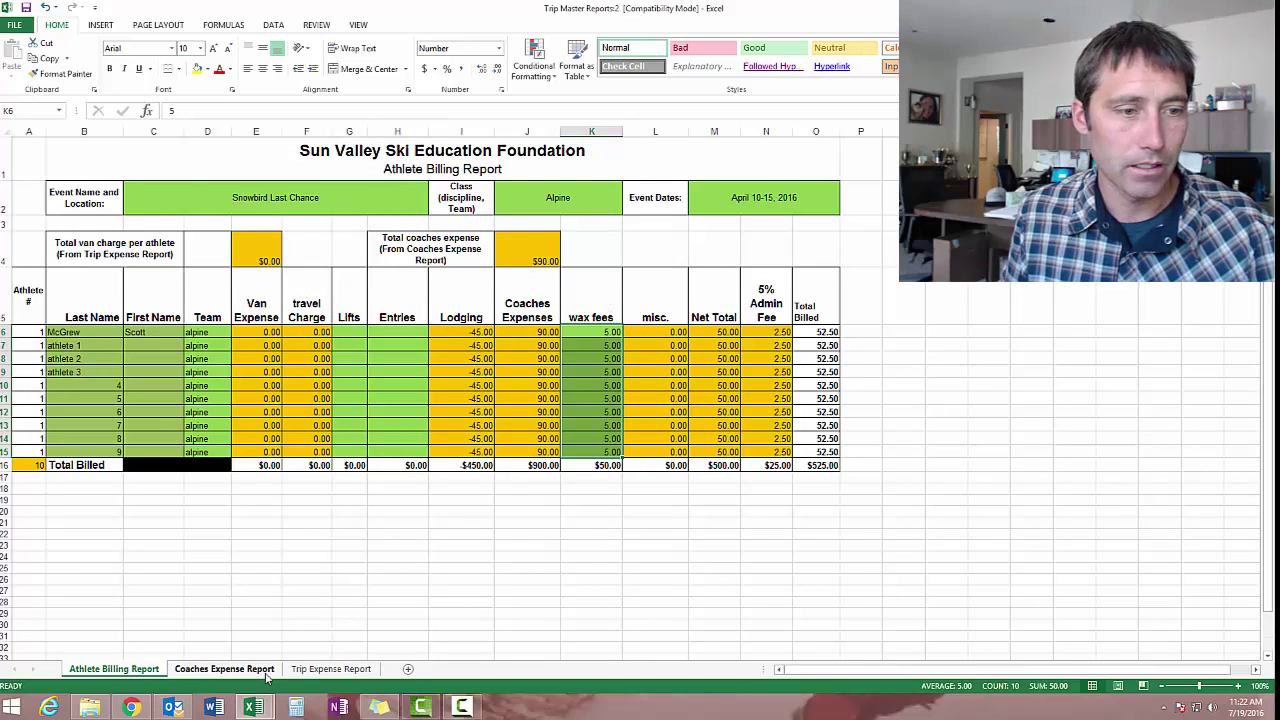
{"action": "left_click", "coordinate": [331, 669], "text": "ctrl"}
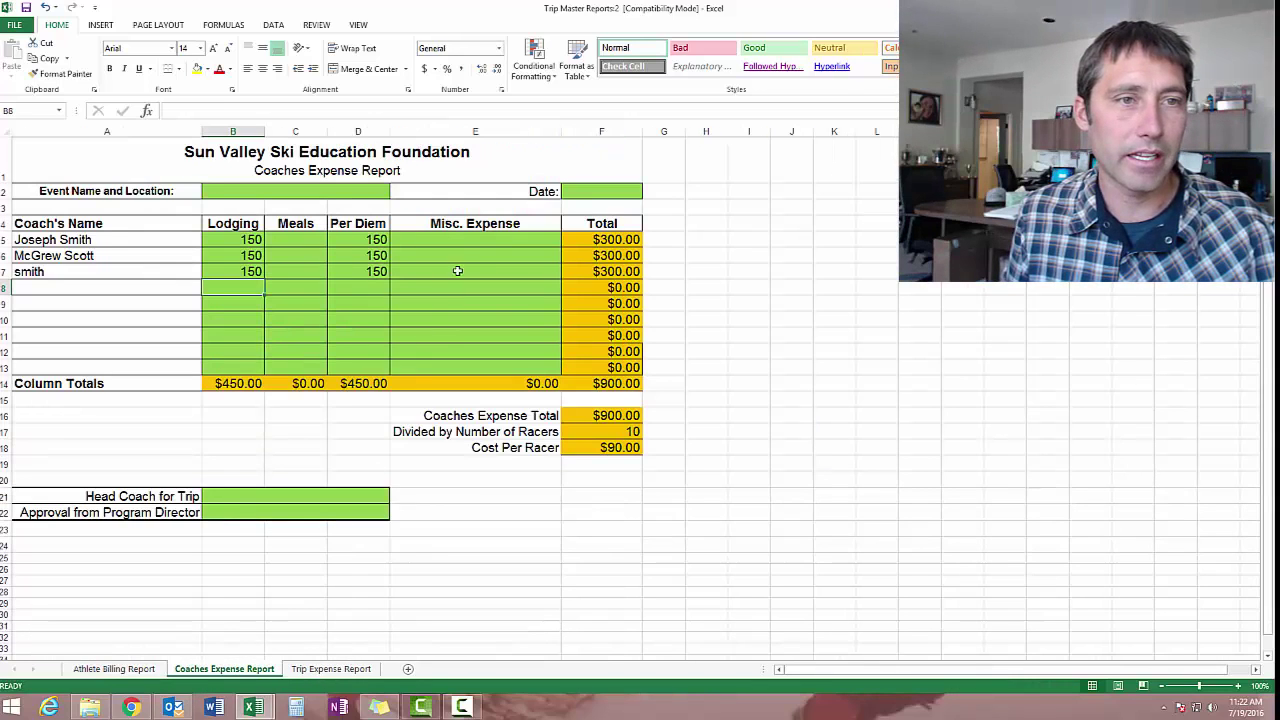
- Enter 100 as the first coach's misc. expense in E5 and return to the Athlete Billing Report to check the charges
{"action": "left_click", "coordinate": [472, 239]}
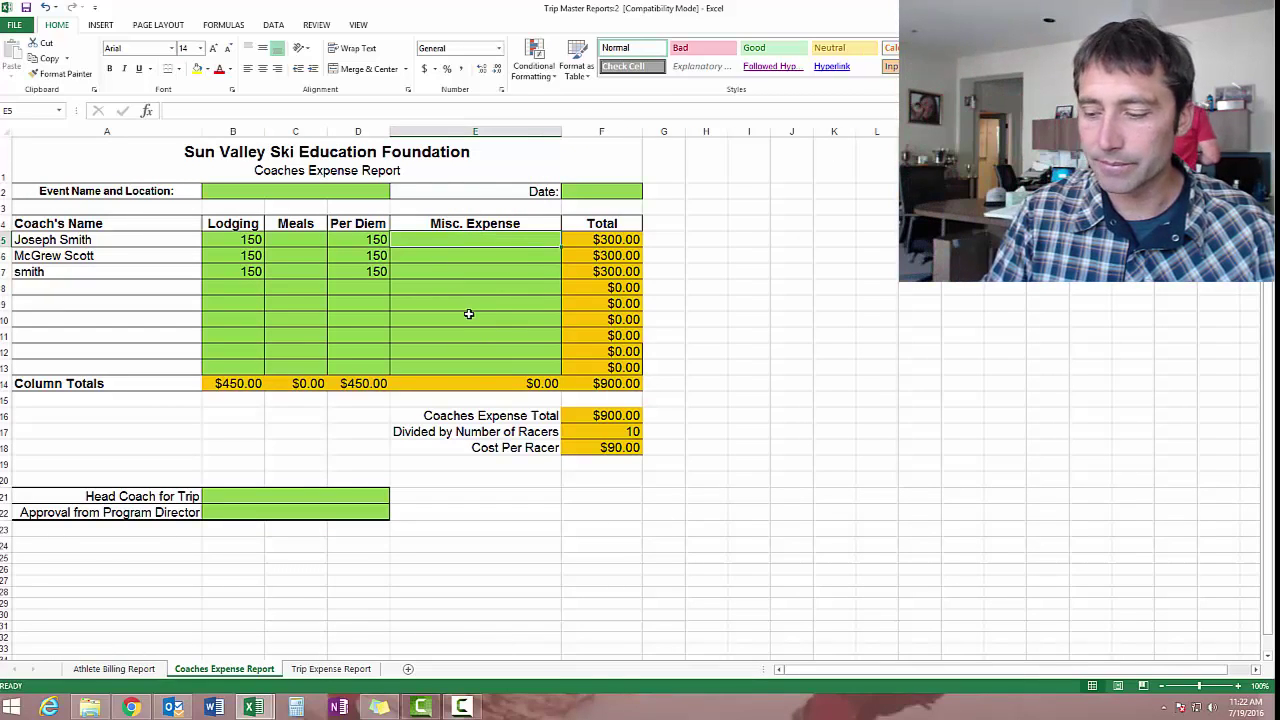
{"action": "type", "text": "100"}
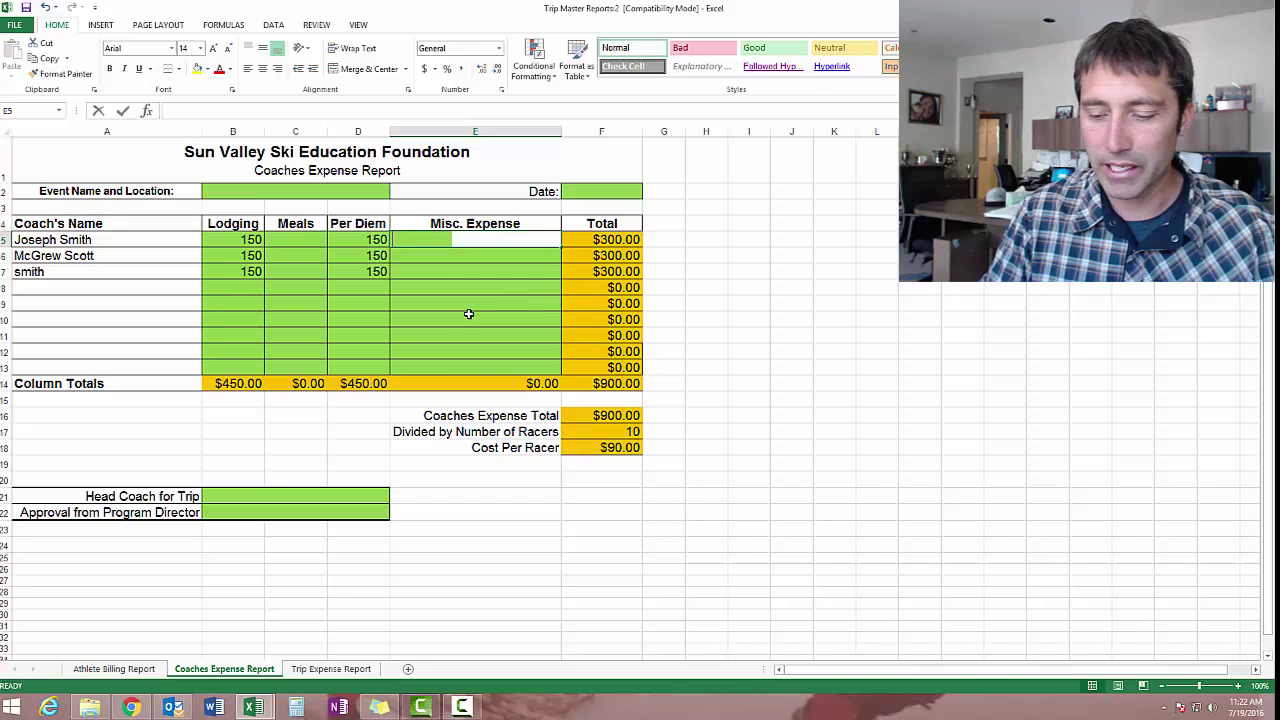
{"action": "key", "text": "Return"}
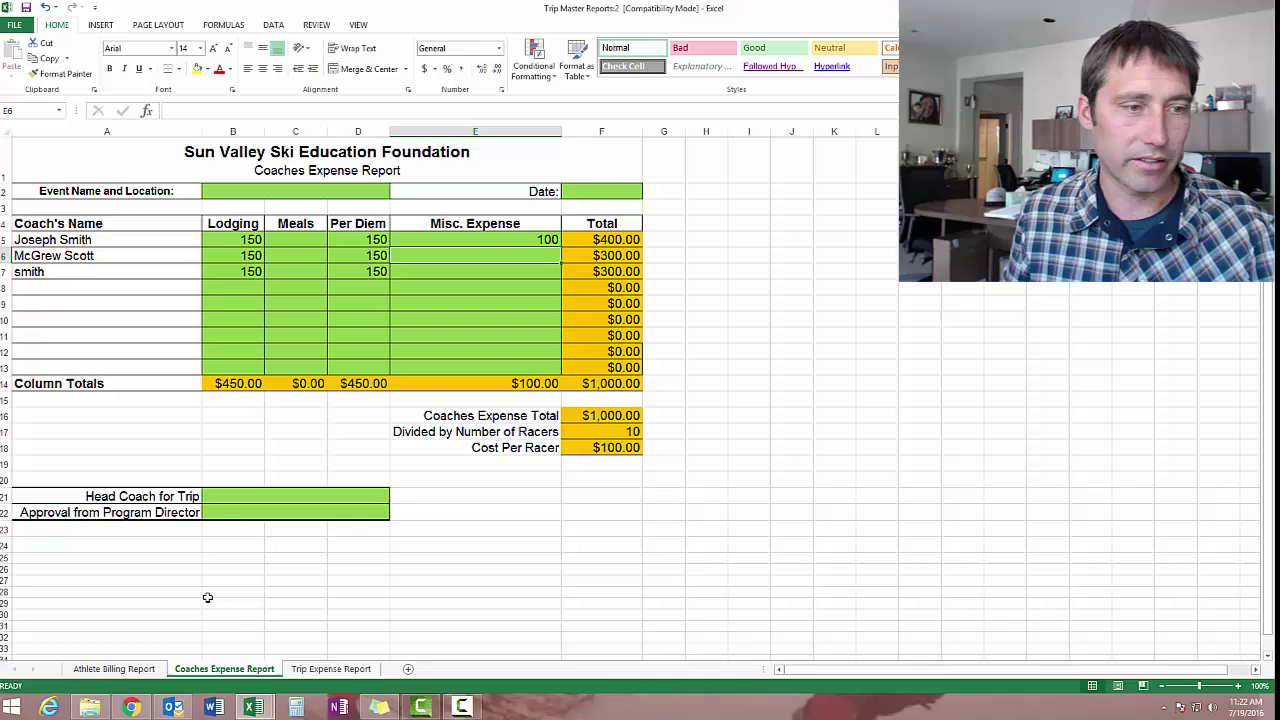
{"action": "left_click", "coordinate": [145, 671]}
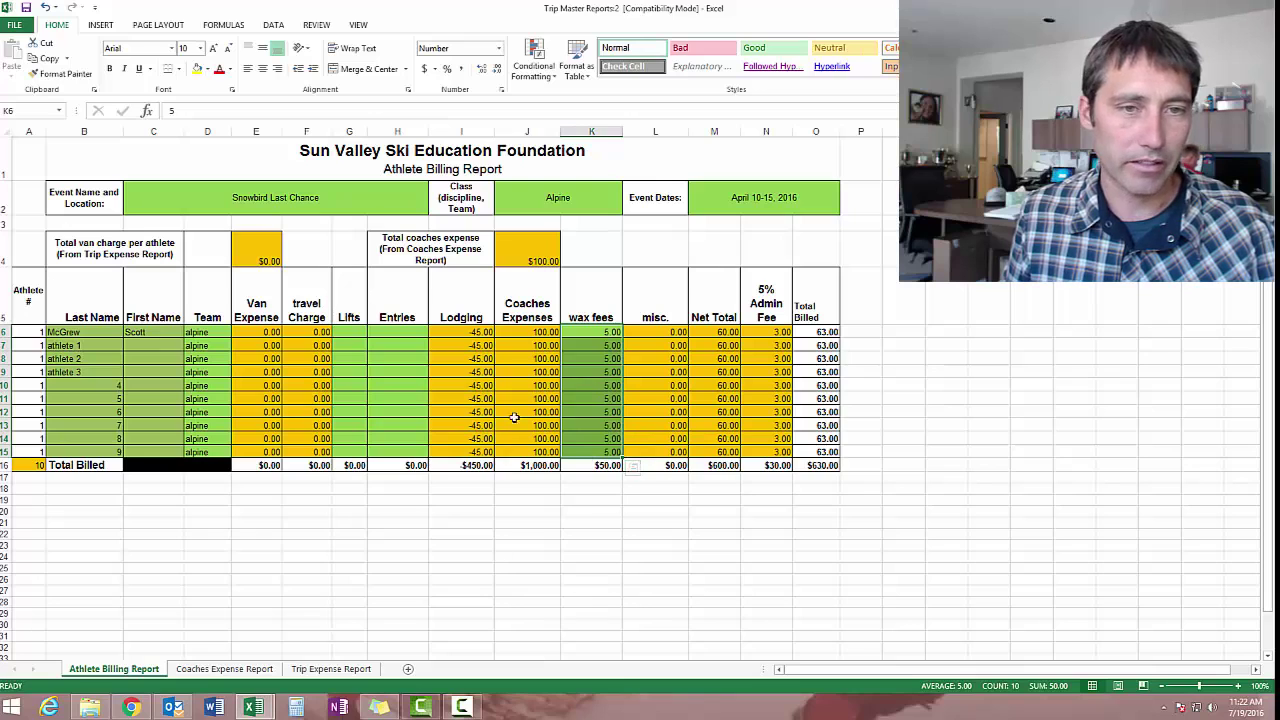
- Switch to the Trip Expense Report sheet
{"action": "left_click", "coordinate": [318, 668]}
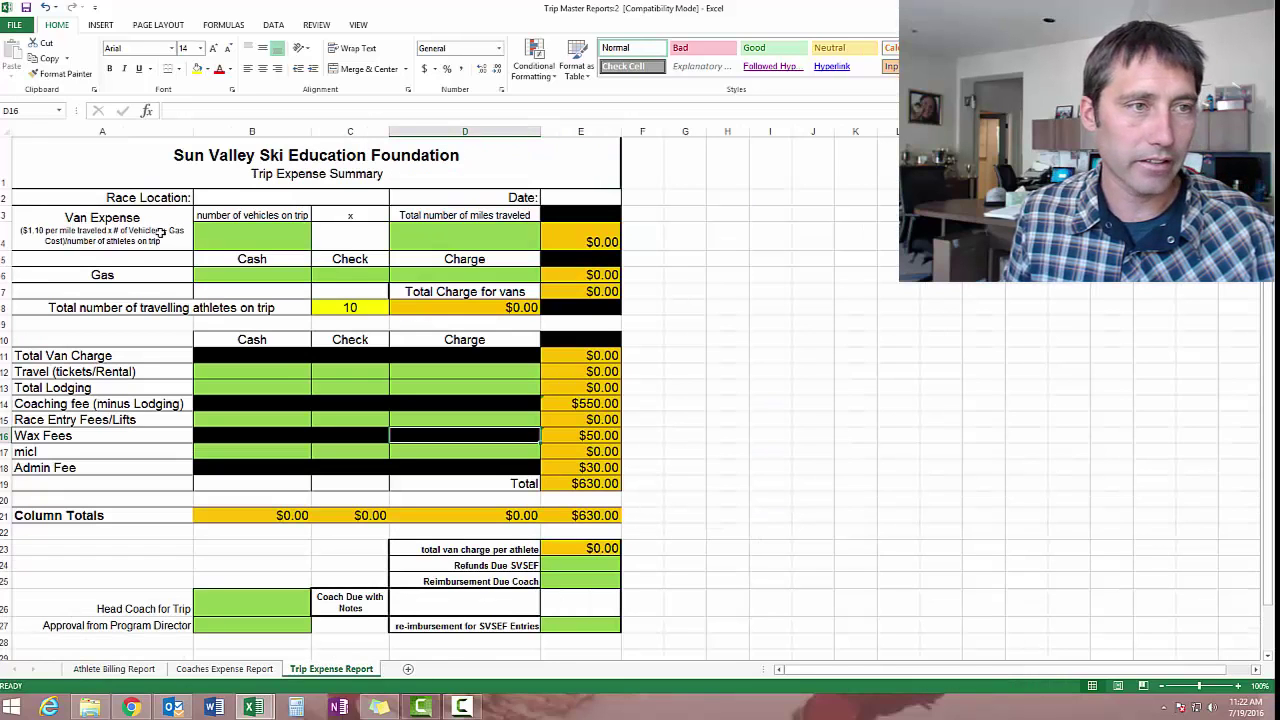
{"action": "left_click", "coordinate": [252, 198]}
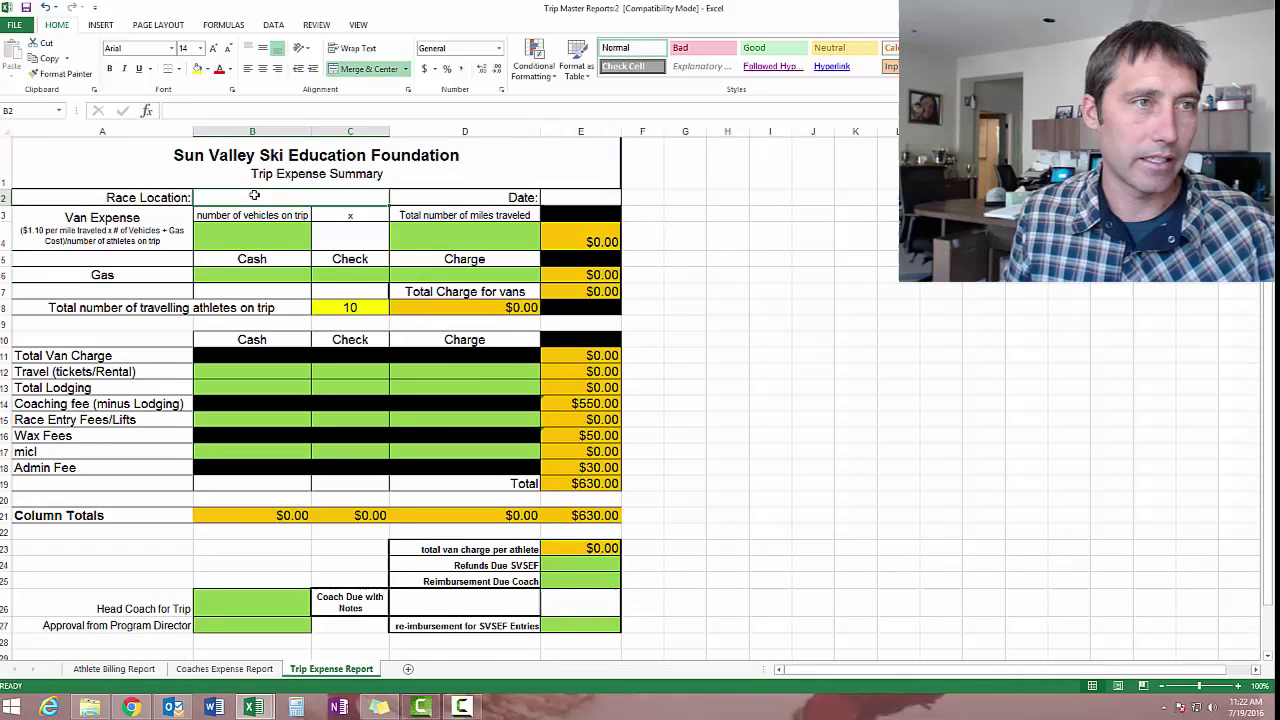
{"action": "left_click", "coordinate": [207, 69]}
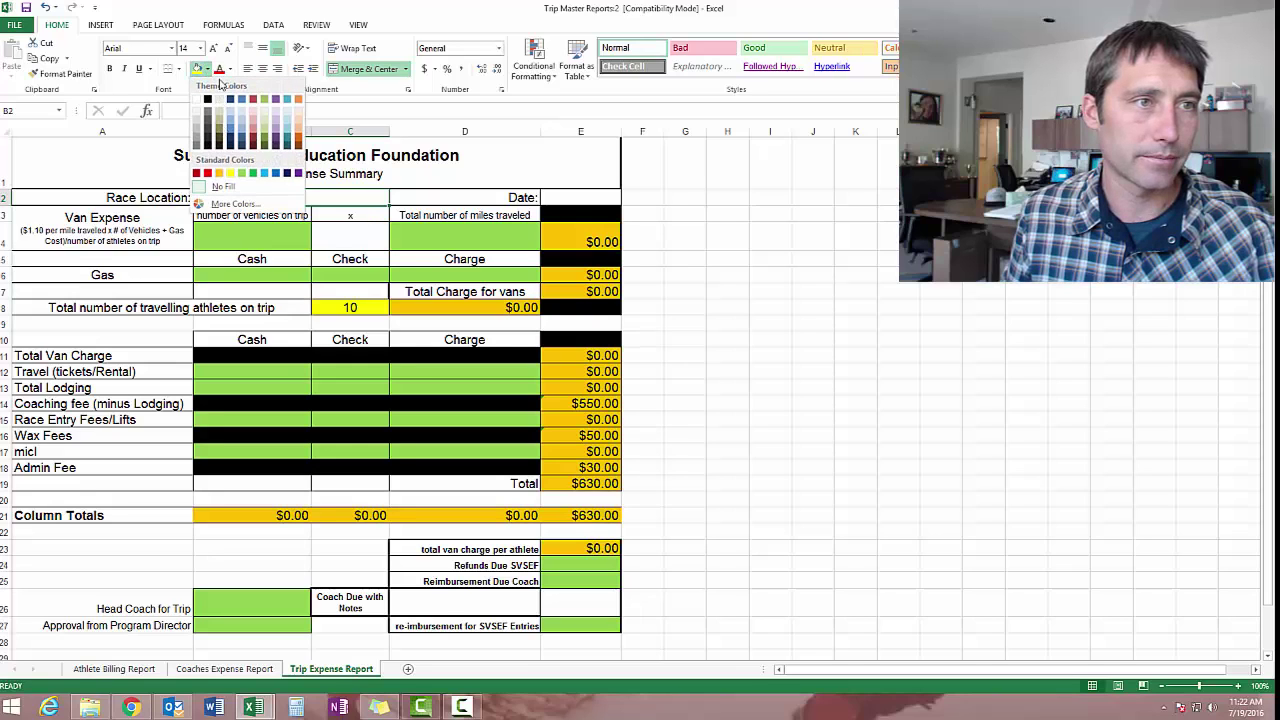
{"action": "left_click", "coordinate": [413, 196]}
- In the Van Expense section, enter 2 as the number of vehicles in B4 and 750 as the total miles traveled in D4
{"action": "left_click", "coordinate": [277, 236]}
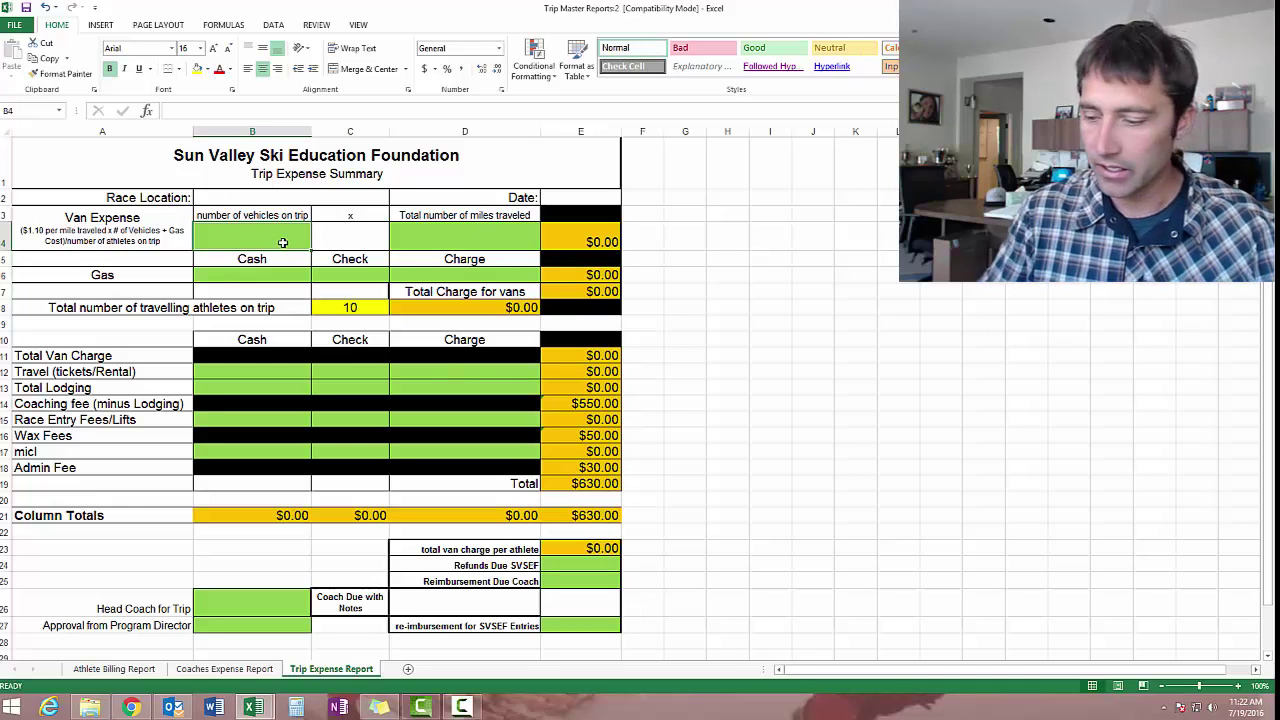
{"action": "type", "text": "2"}
{"action": "key", "text": "Tab"}
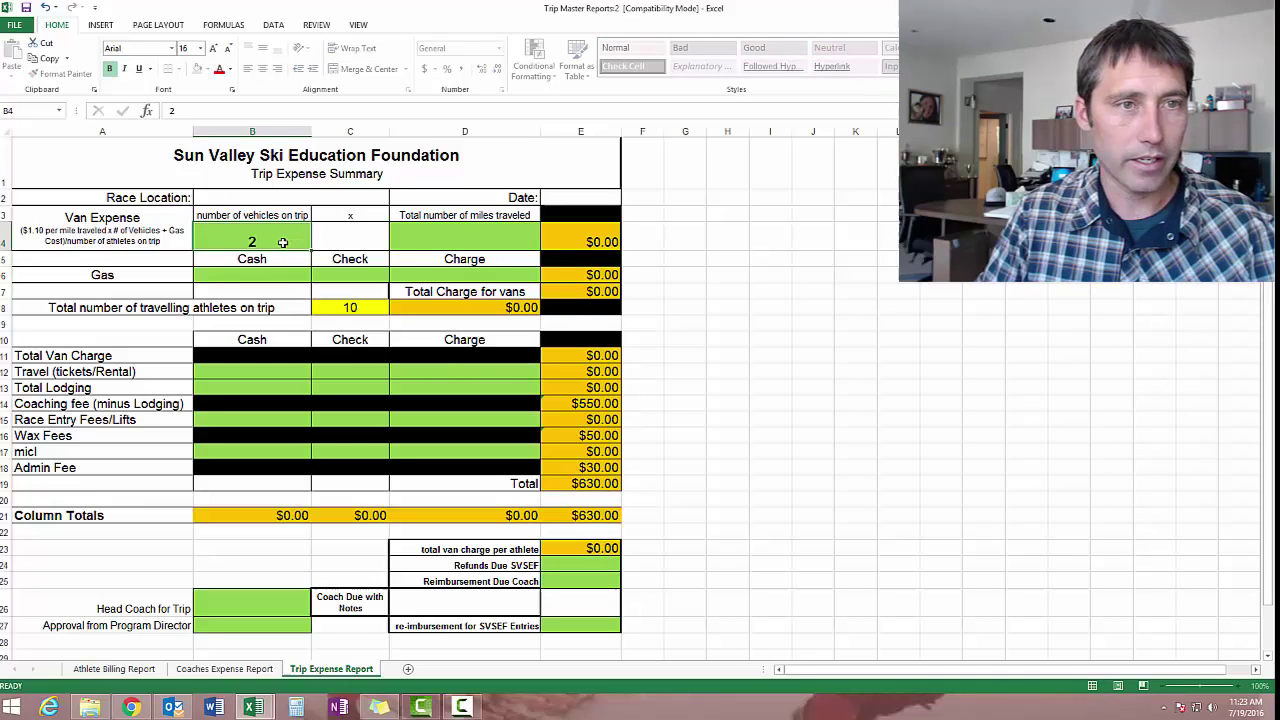
{"action": "type", "text": "750"}
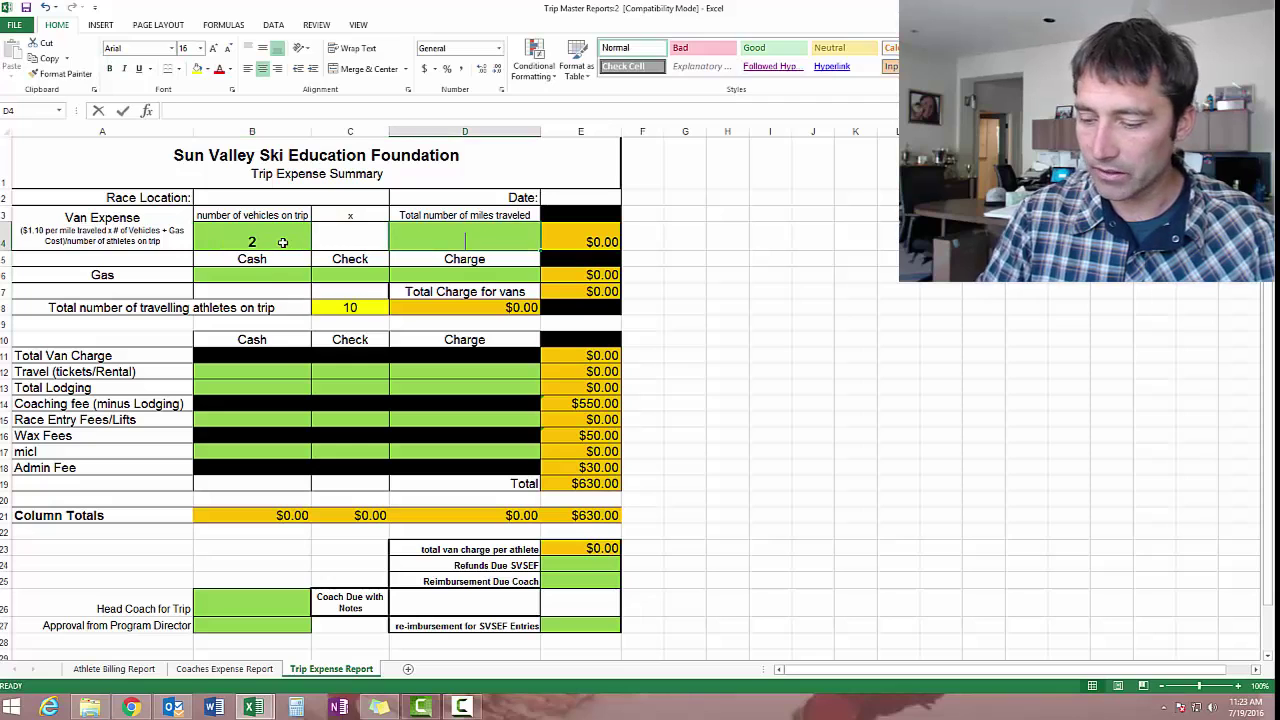
{"action": "key", "text": "Return"}
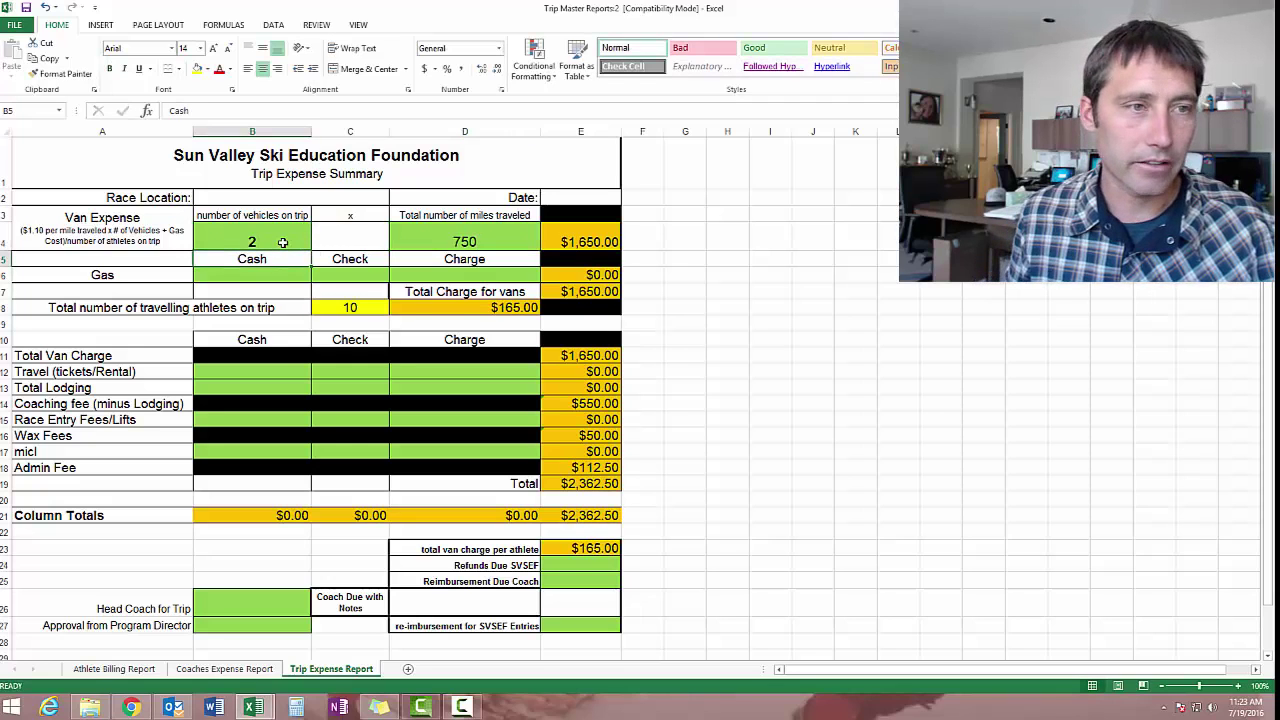
- Enter 225 as the gas amount in the Charge column, cell D6
{"action": "left_click", "coordinate": [500, 280]}
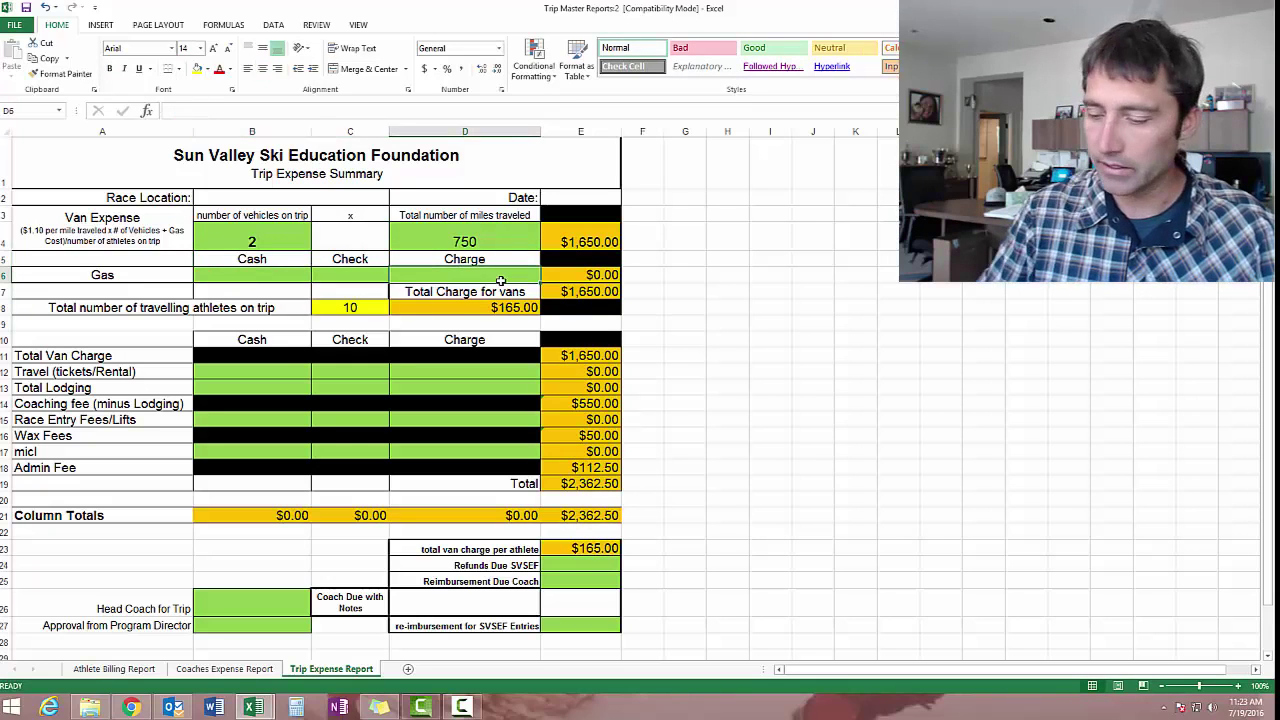
{"action": "type", "text": "225"}
{"action": "key", "text": "Return"}
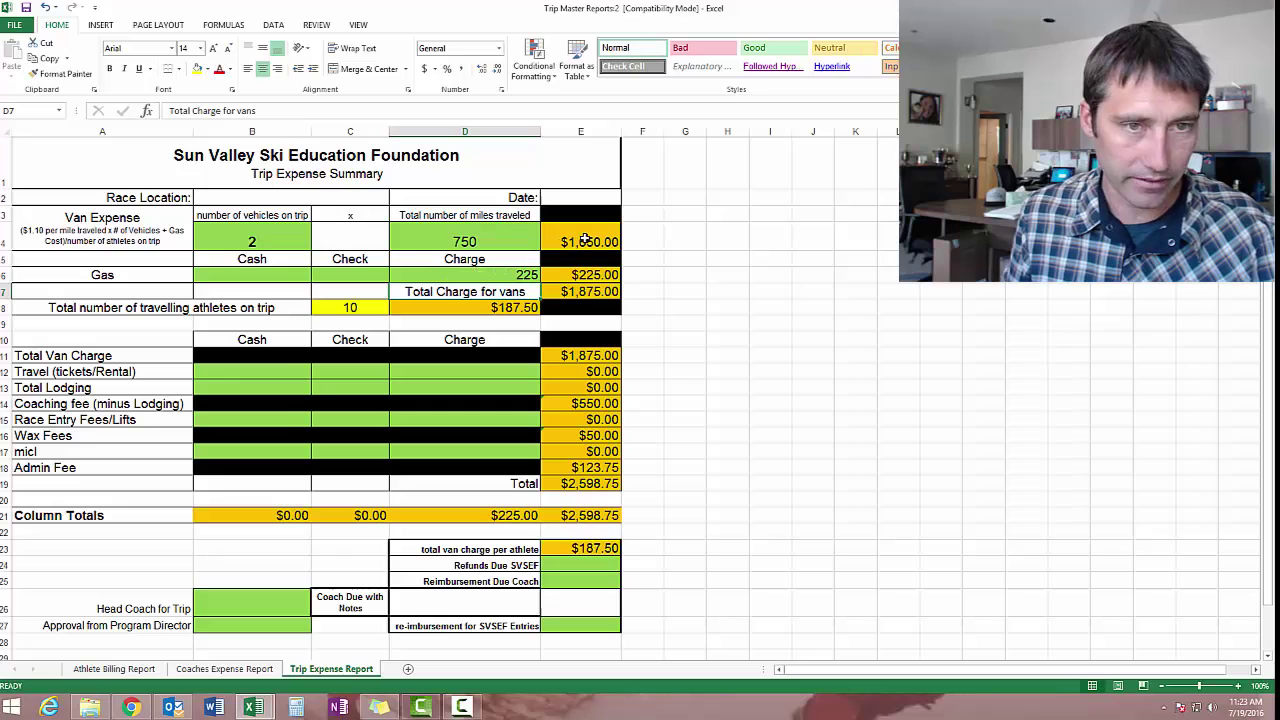
- Inspect the formulas for the van mileage cost in E4, the travelling athlete count in C8 and the per-athlete charge in D8
{"action": "left_click", "coordinate": [586, 237]}
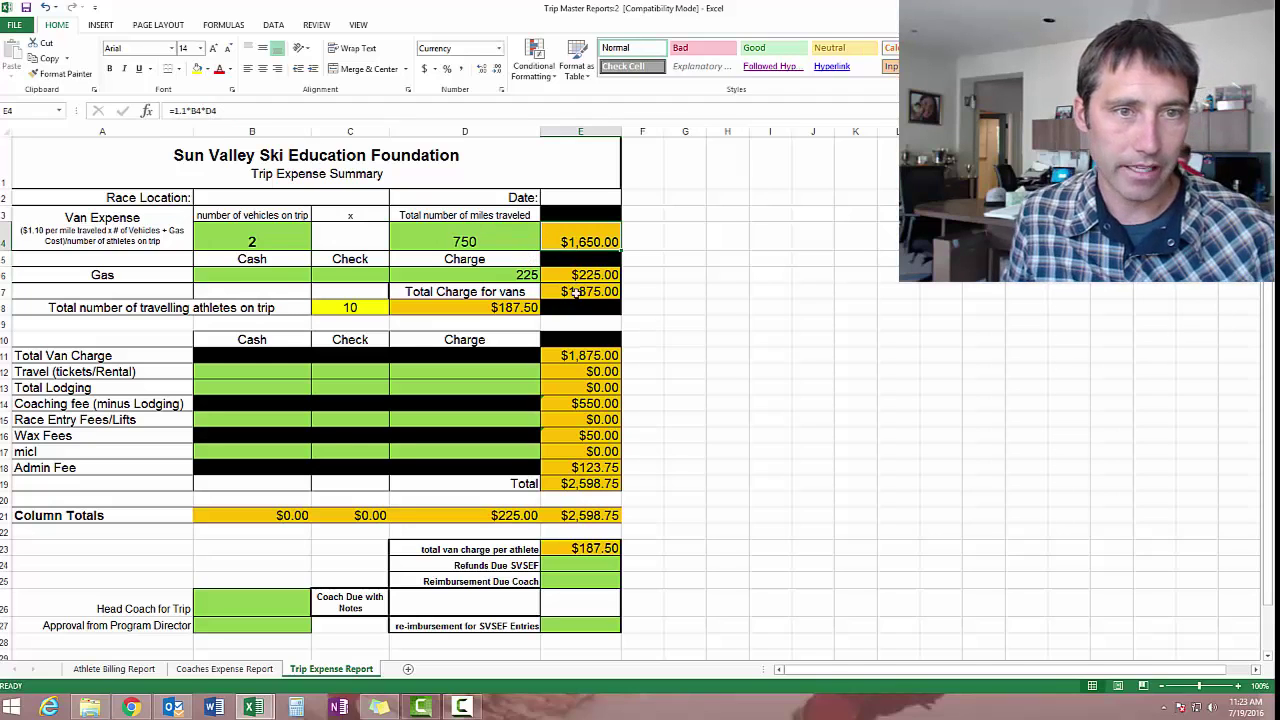
{"action": "left_click", "coordinate": [356, 307]}
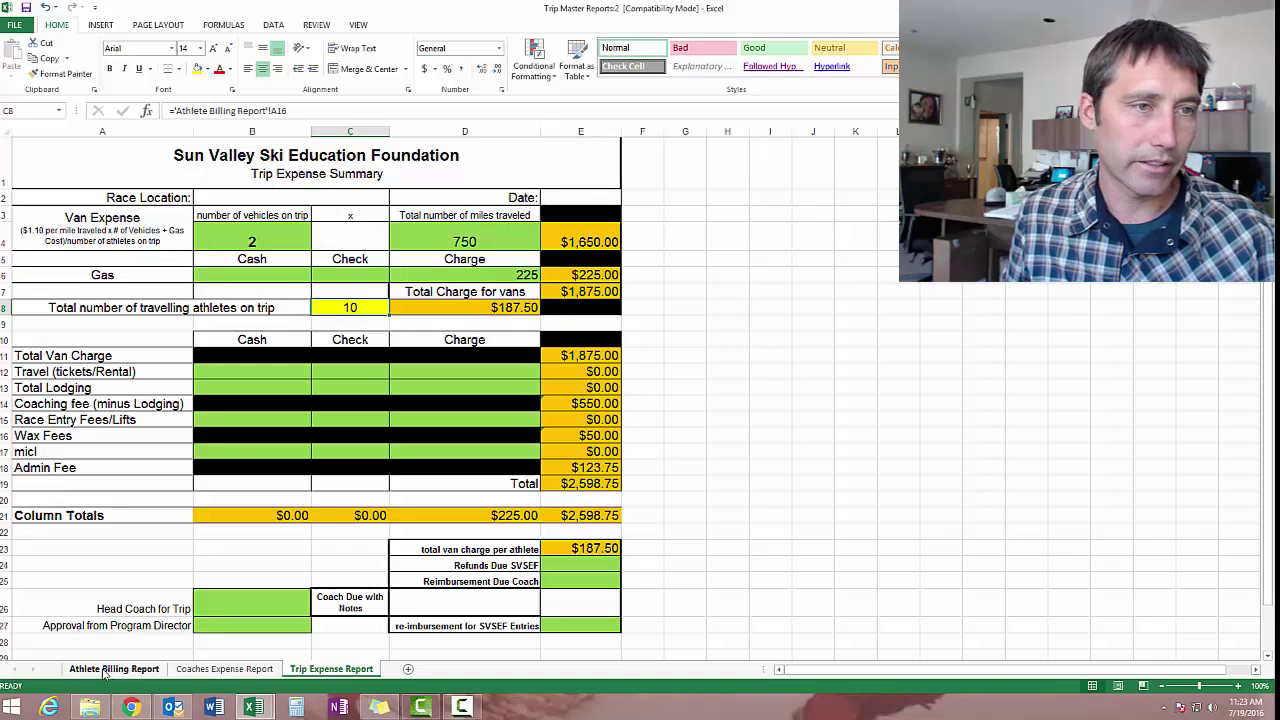
{"action": "left_click", "coordinate": [460, 309]}
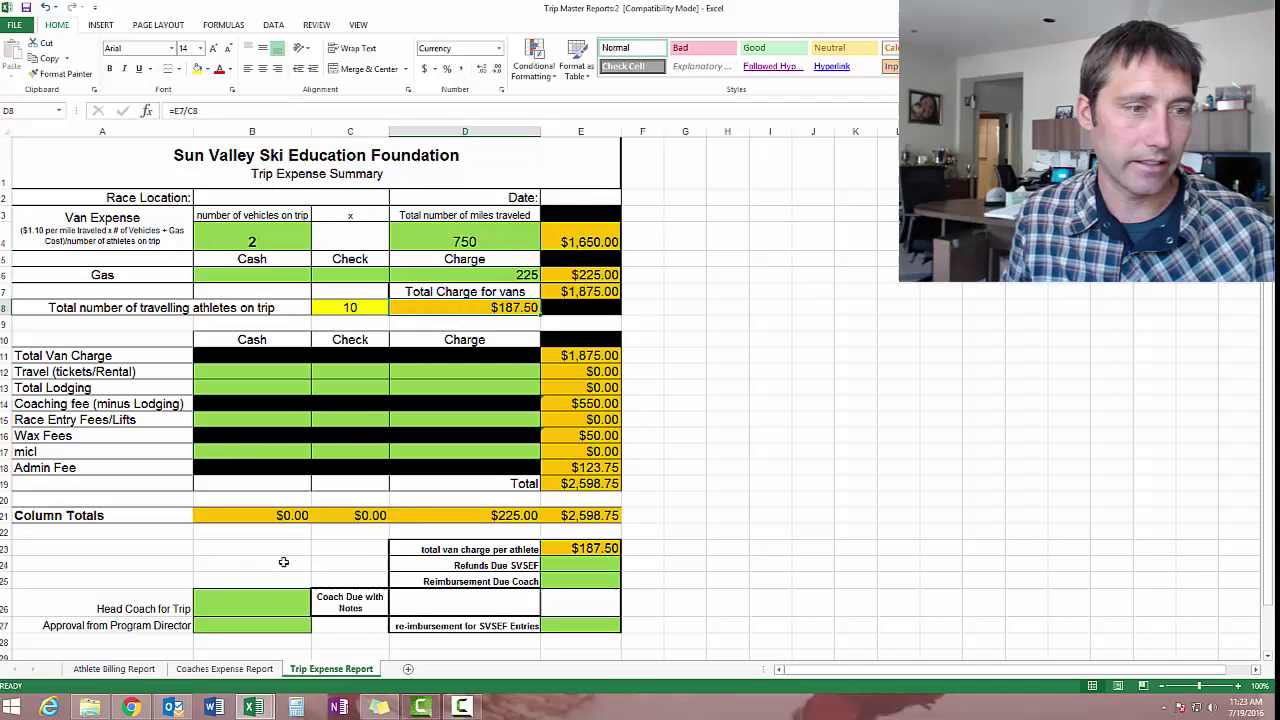
- Try clearing the last two athletes' van expenses in E14:E15 of the Athlete Billing Report, check the trip report's athlete count, and undo the deletion
{"action": "left_click", "coordinate": [141, 674]}
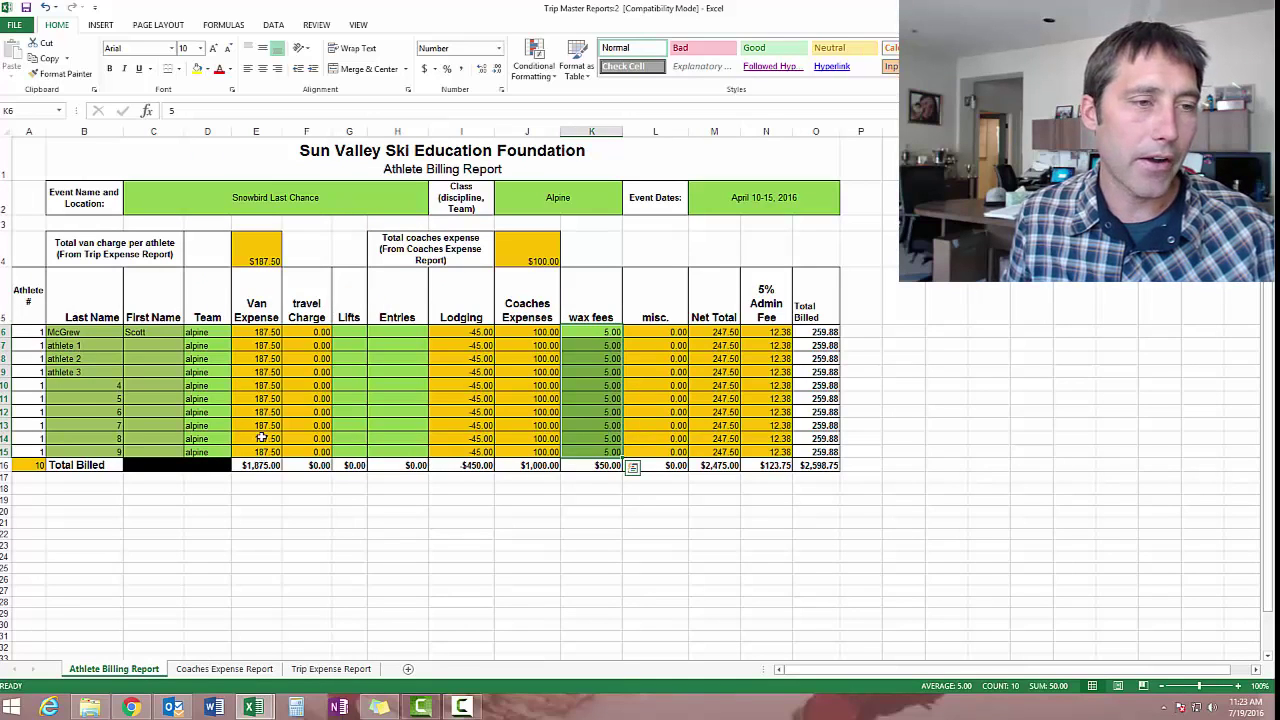
{"action": "left_click_drag", "start_coordinate": [262, 438], "coordinate": [262, 447]}
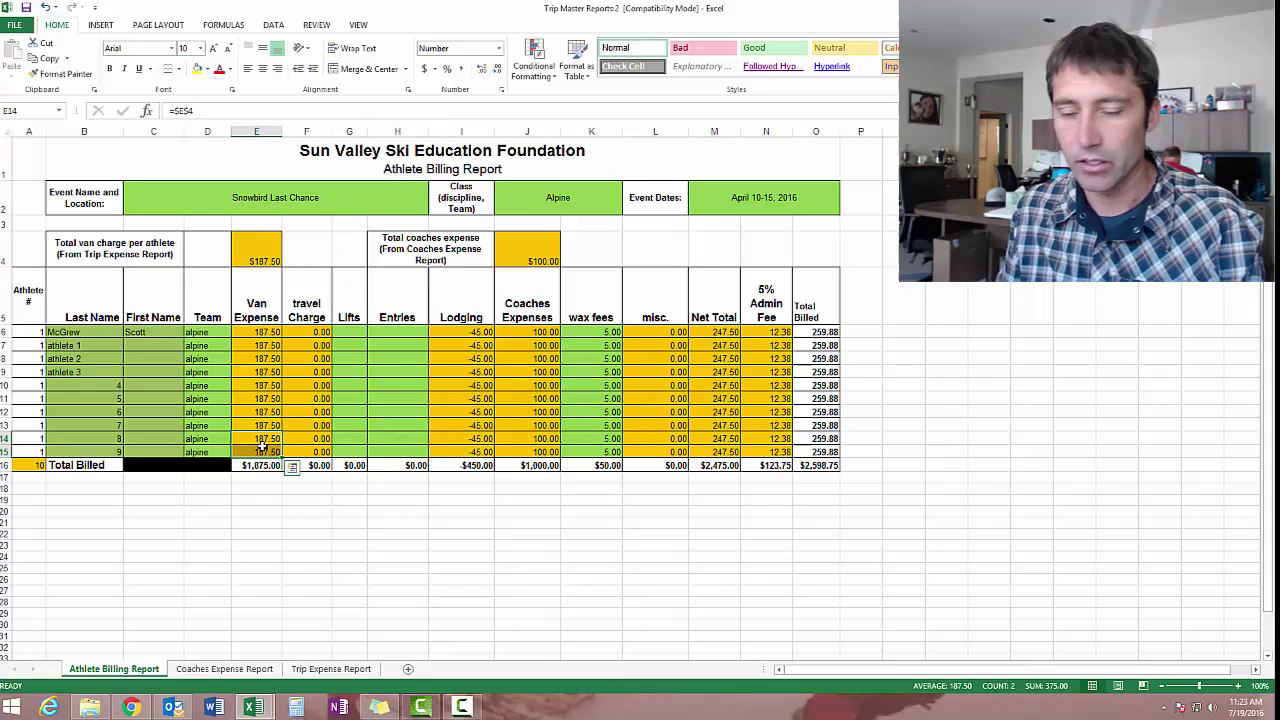
{"action": "key", "text": "Delete"}
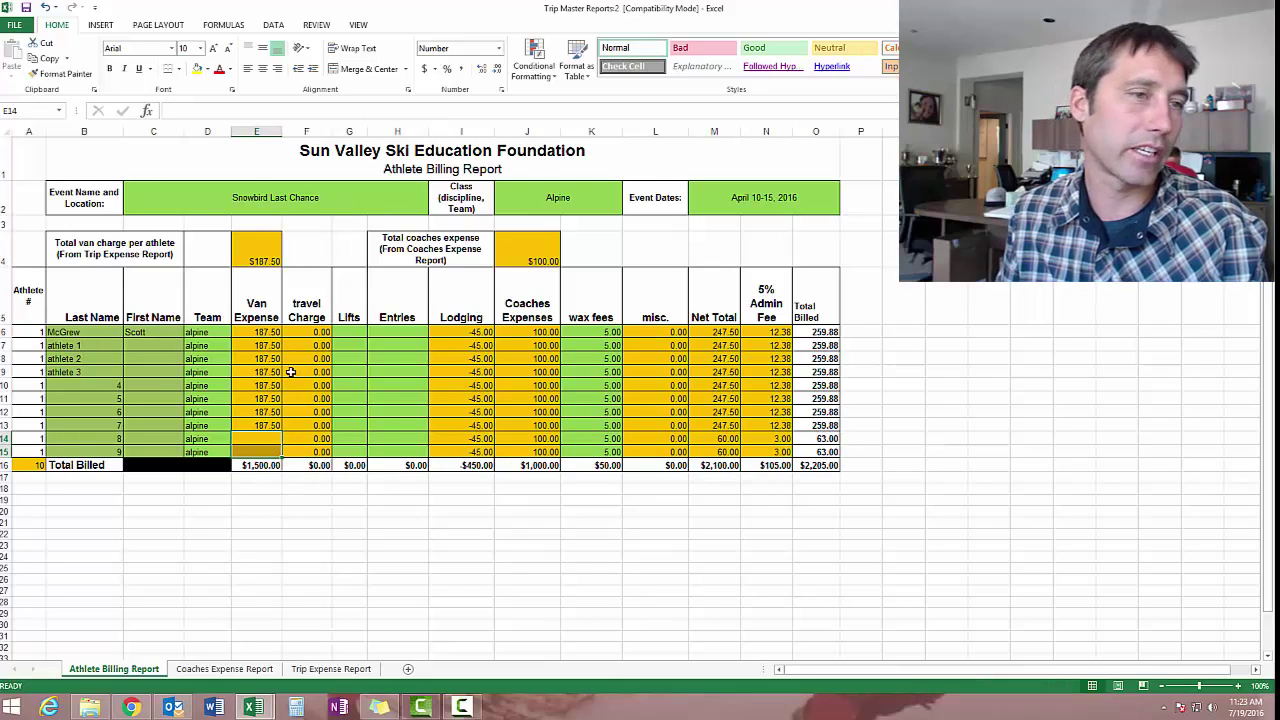
{"action": "left_click", "coordinate": [327, 670]}
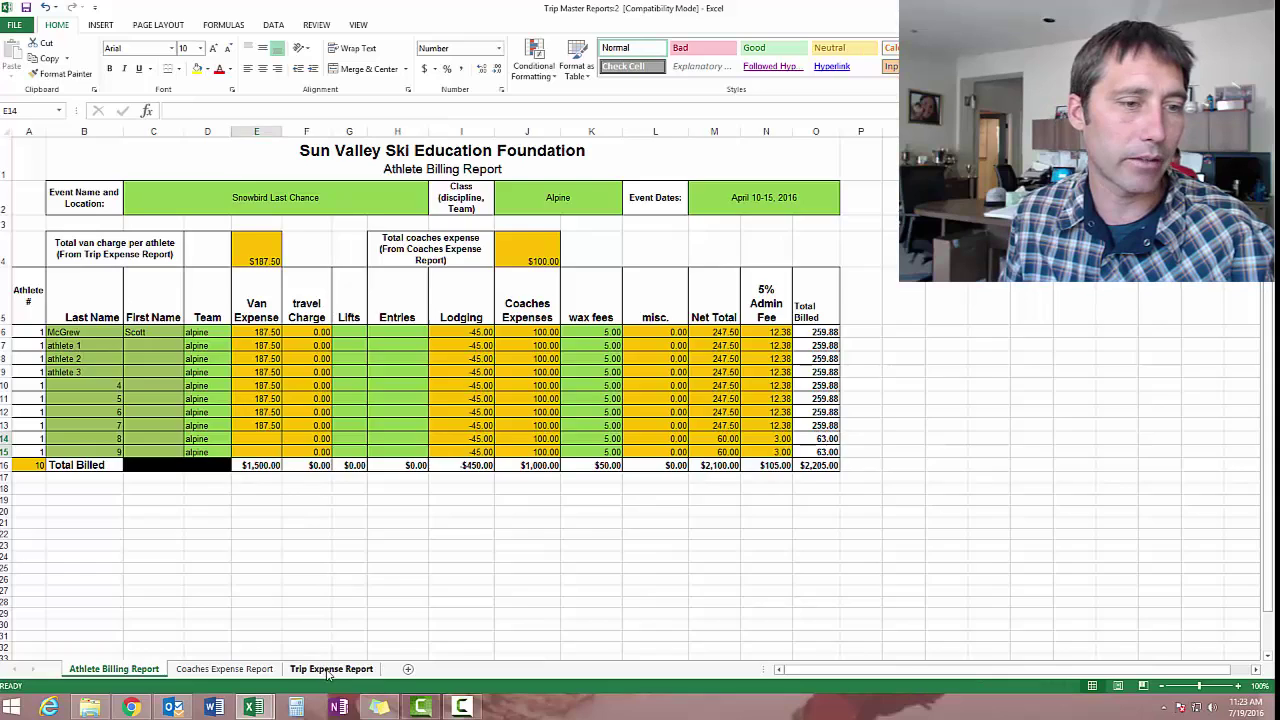
{"action": "left_click", "coordinate": [352, 307]}
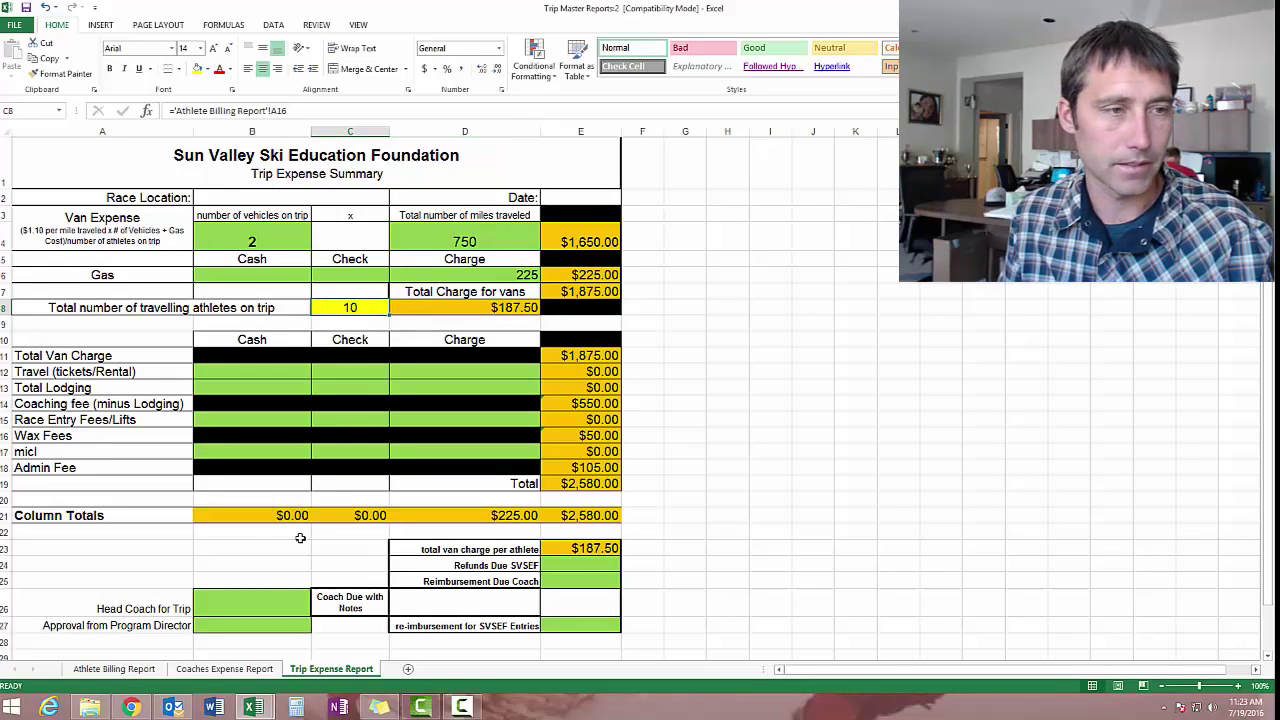
{"action": "left_click", "coordinate": [47, 7]}
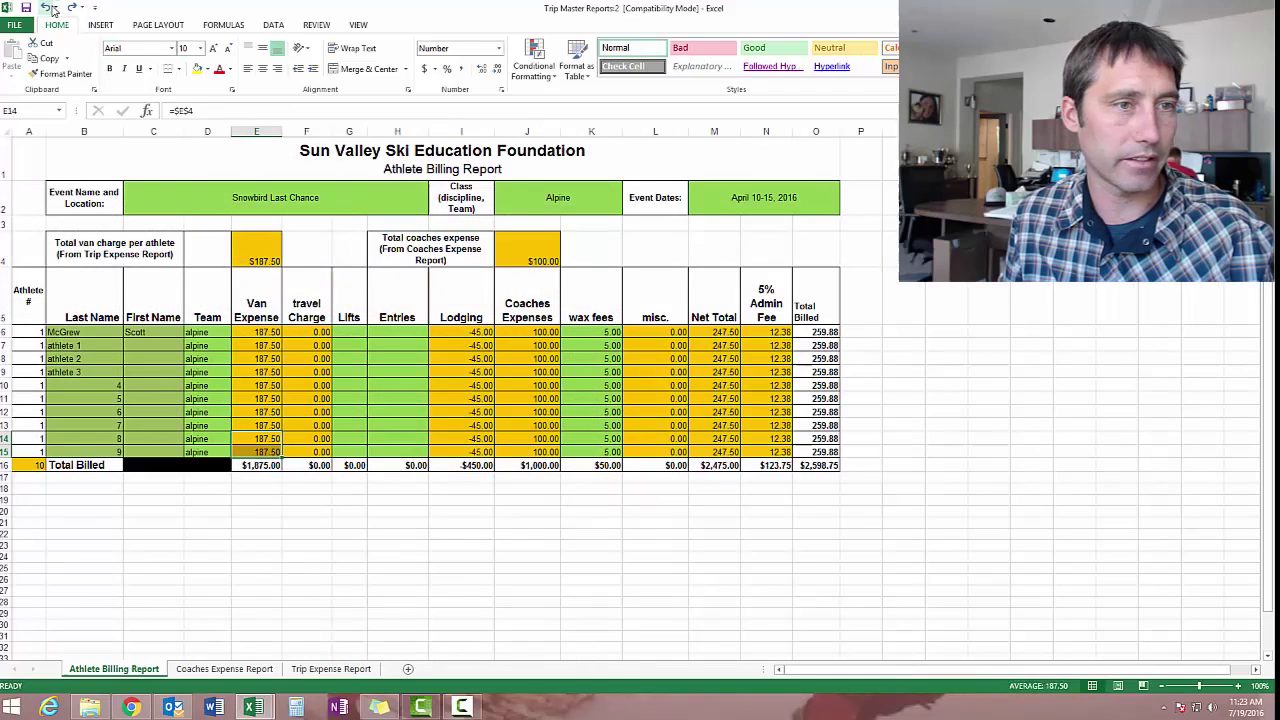
{"action": "left_click", "coordinate": [358, 546]}
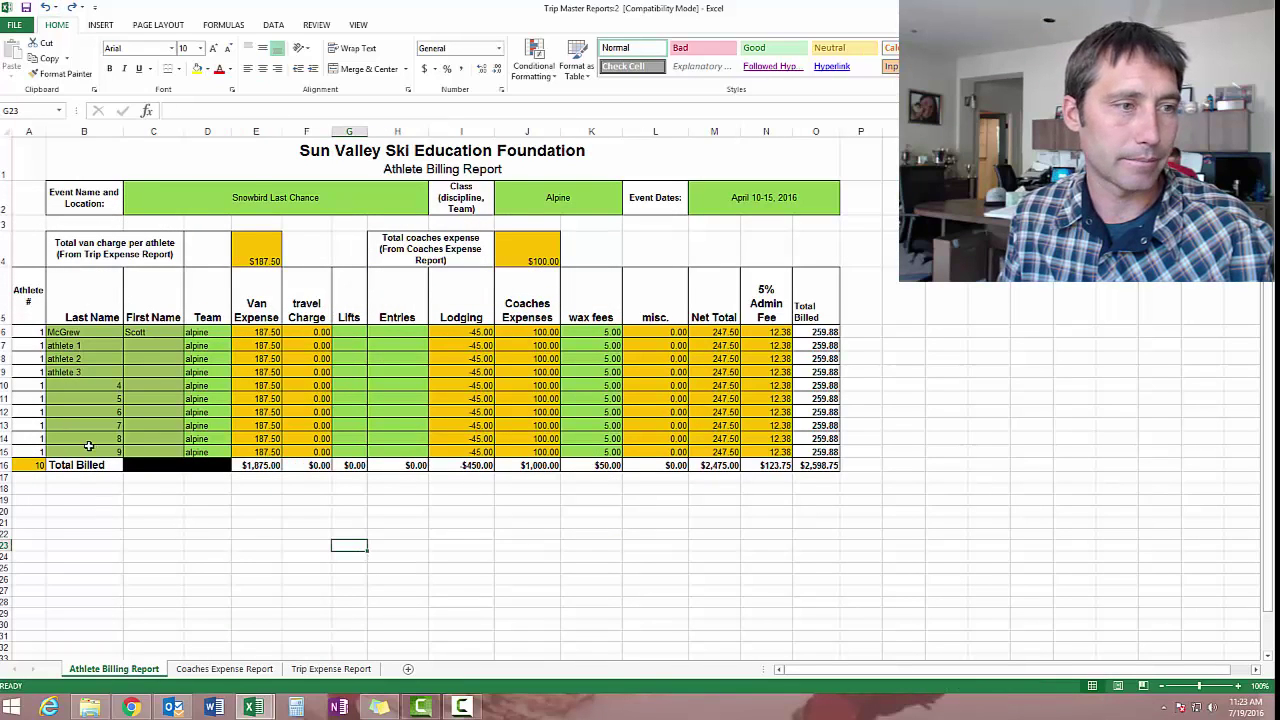
- On the Trip Expense Report, set the total number of travelling athletes in C8 to 8
{"action": "left_click", "coordinate": [327, 668]}
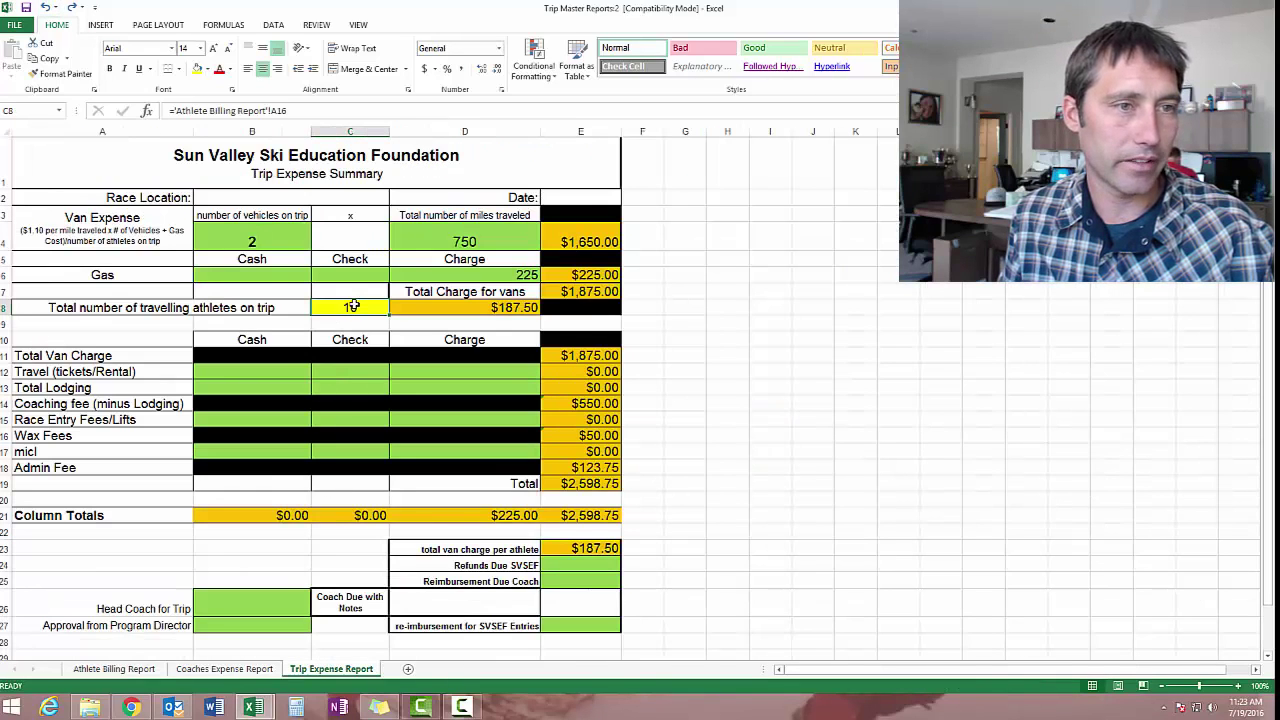
{"action": "type", "text": "8"}
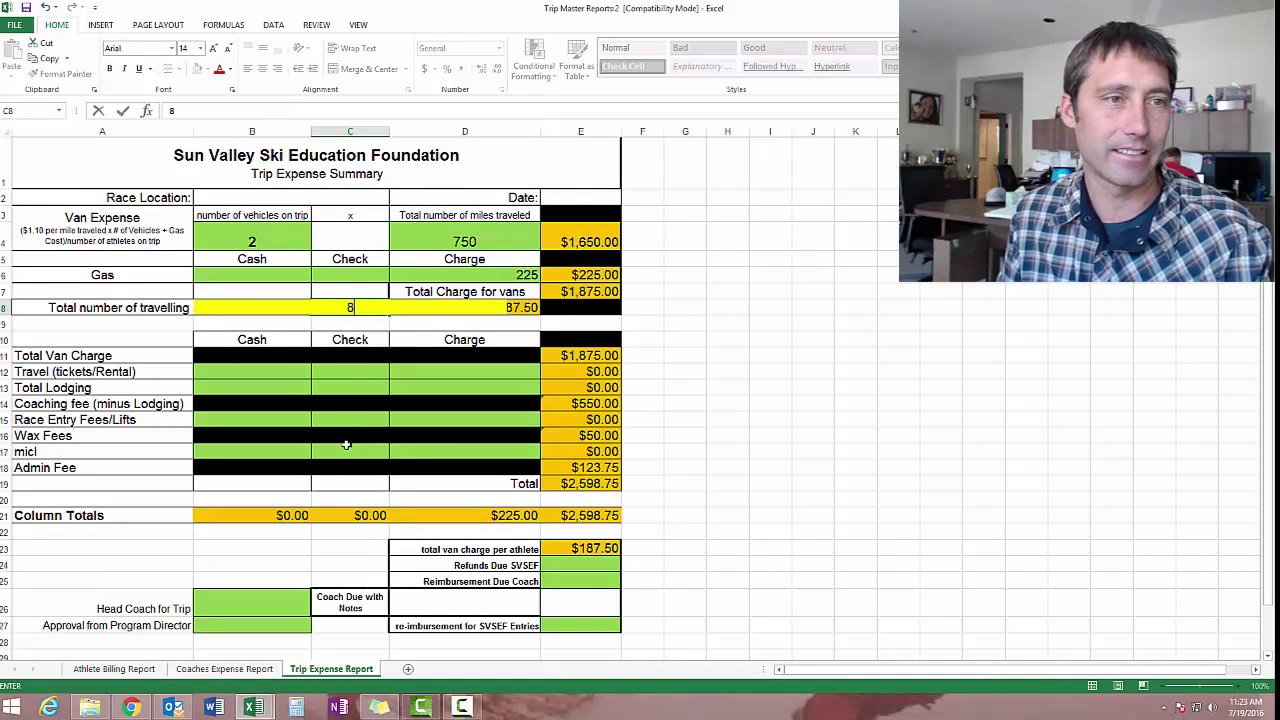
{"action": "key", "text": "Return"}
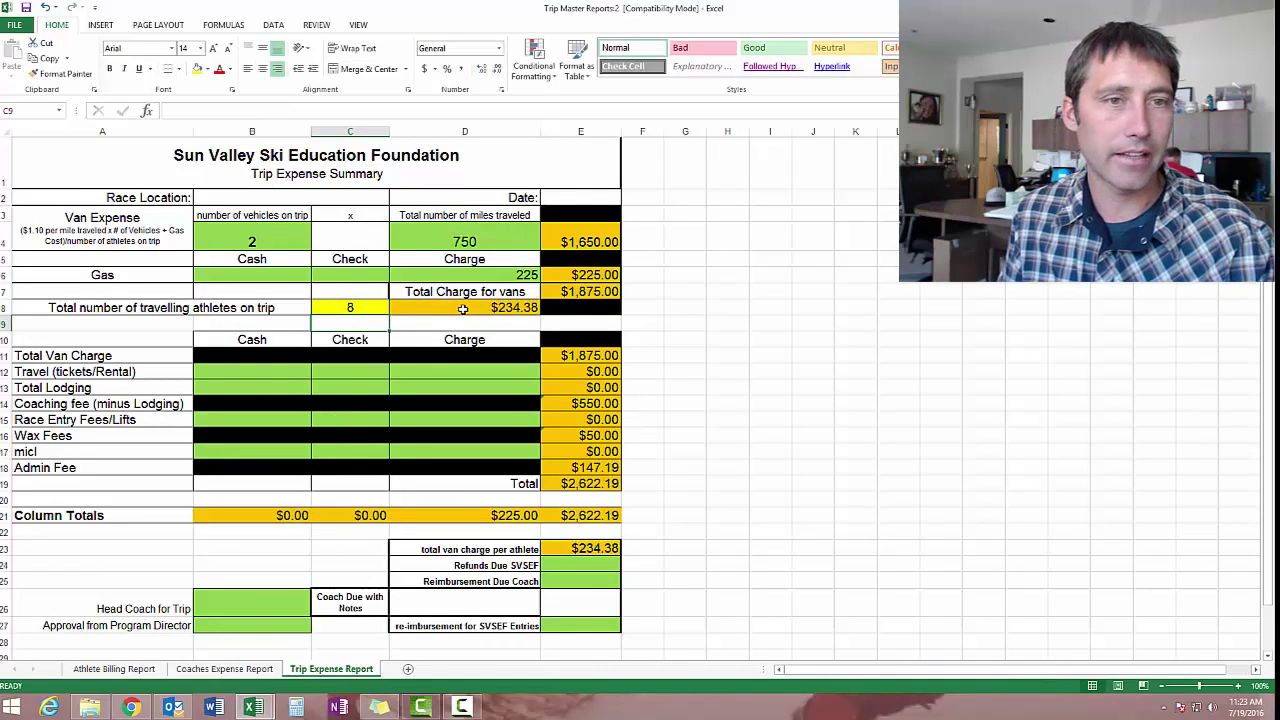
- On the Athlete Billing Report, clear the van expenses of the last two athletes in E14:E15 and check the column total in E16
{"action": "left_click", "coordinate": [143, 670]}
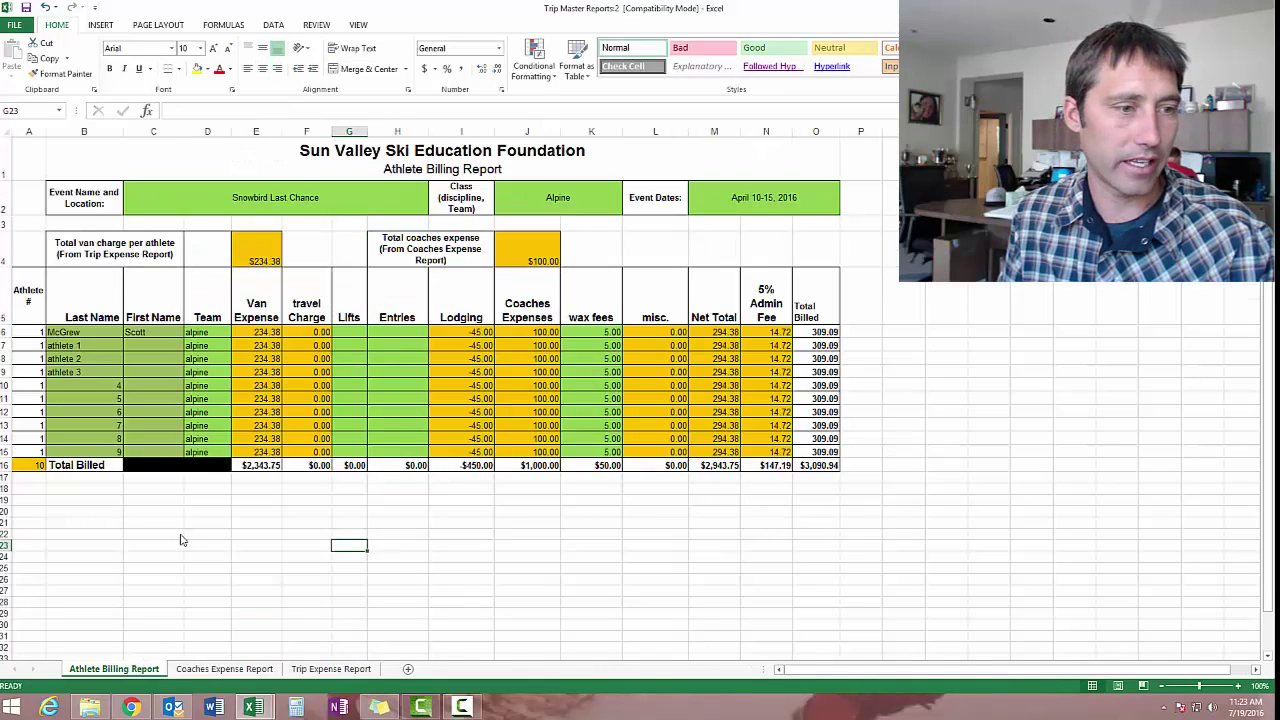
{"action": "left_click", "coordinate": [253, 445]}
{"action": "left_click_drag", "start_coordinate": [253, 445], "coordinate": [255, 453]}
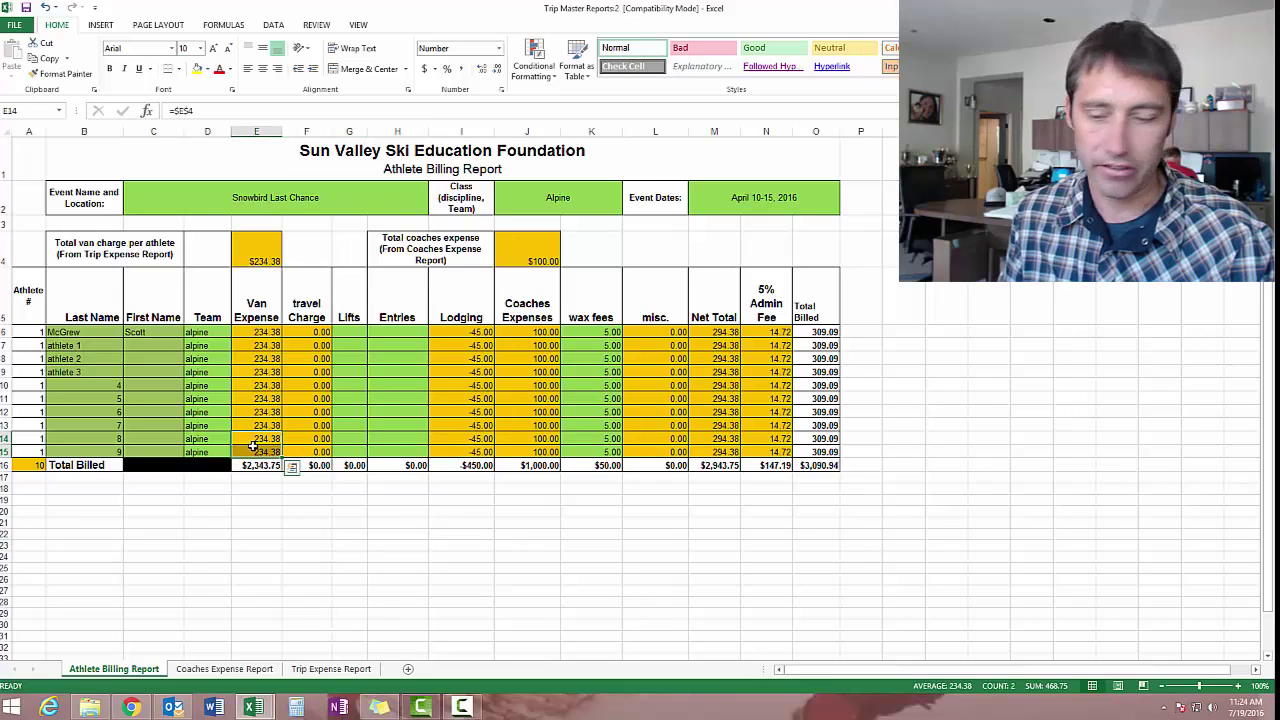
{"action": "key", "text": "Delete"}
{"action": "left_click", "coordinate": [263, 465]}
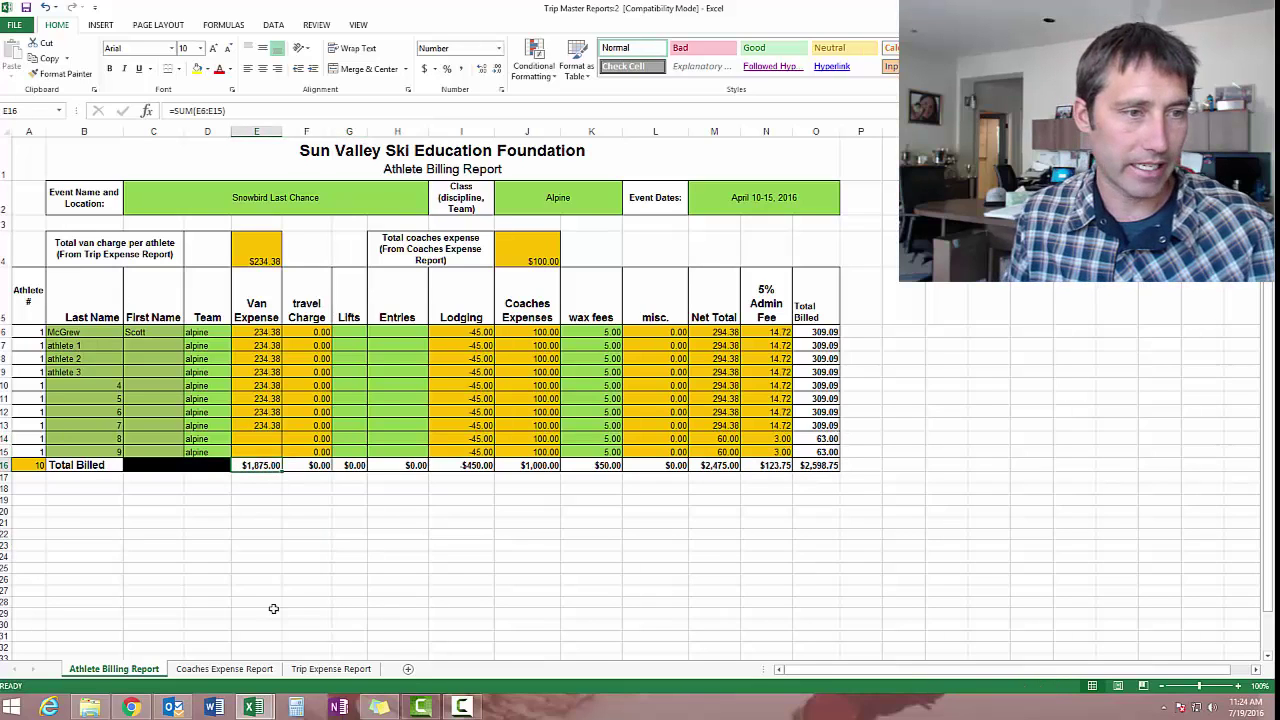
- Enter 150 as the Travel (tickets/Rental) charge in D12 of the Trip Expense Report and check the travel charges on the Athlete Billing Report
{"action": "left_click", "coordinate": [318, 668]}
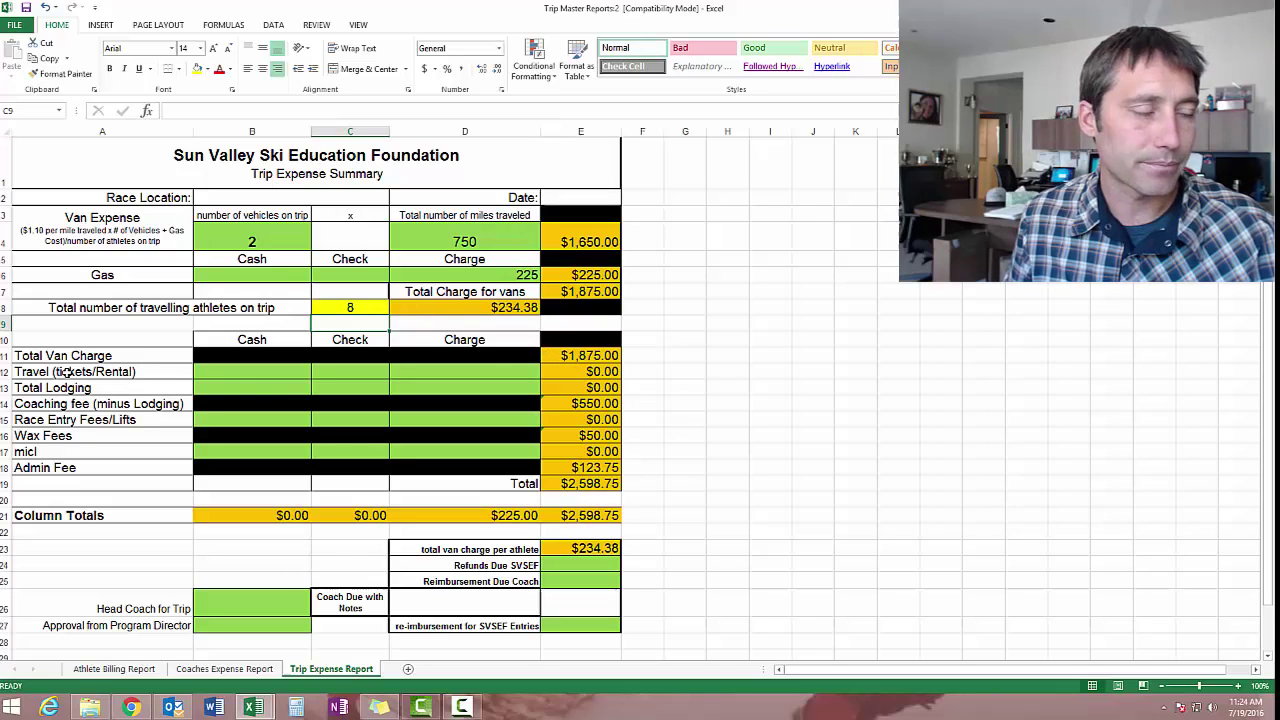
{"action": "left_click", "coordinate": [116, 371]}
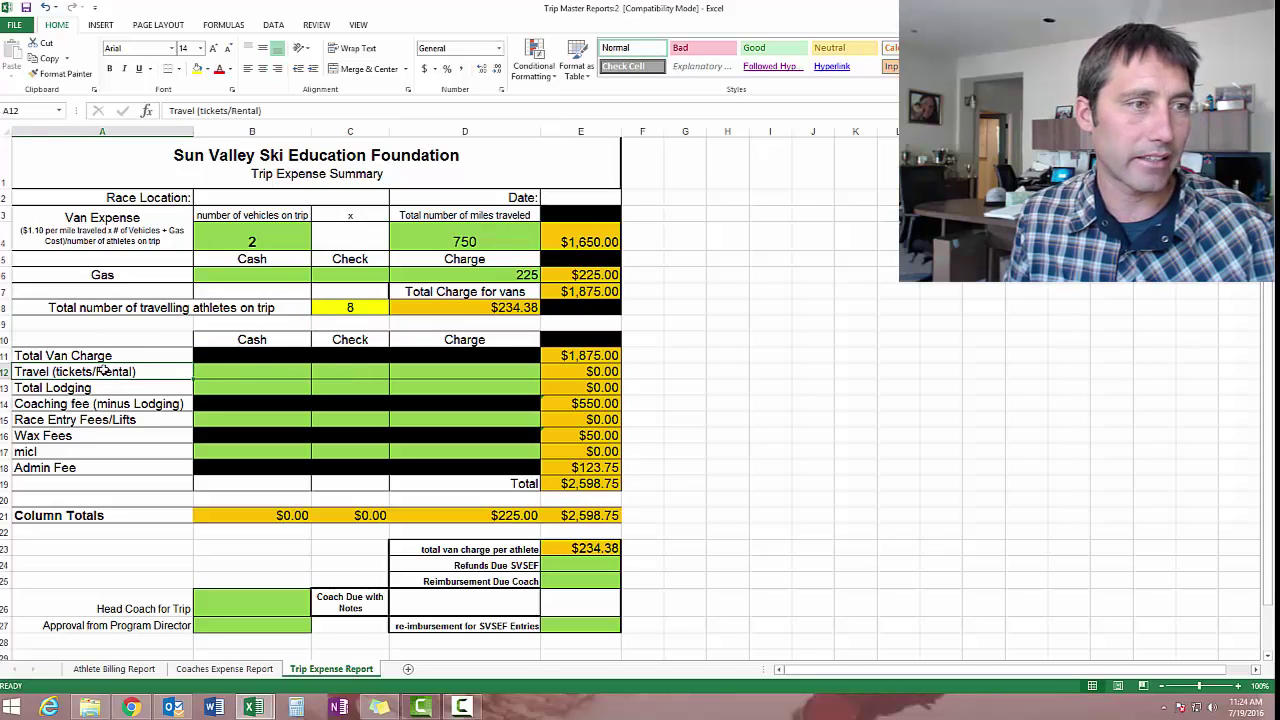
{"action": "left_click", "coordinate": [404, 374]}
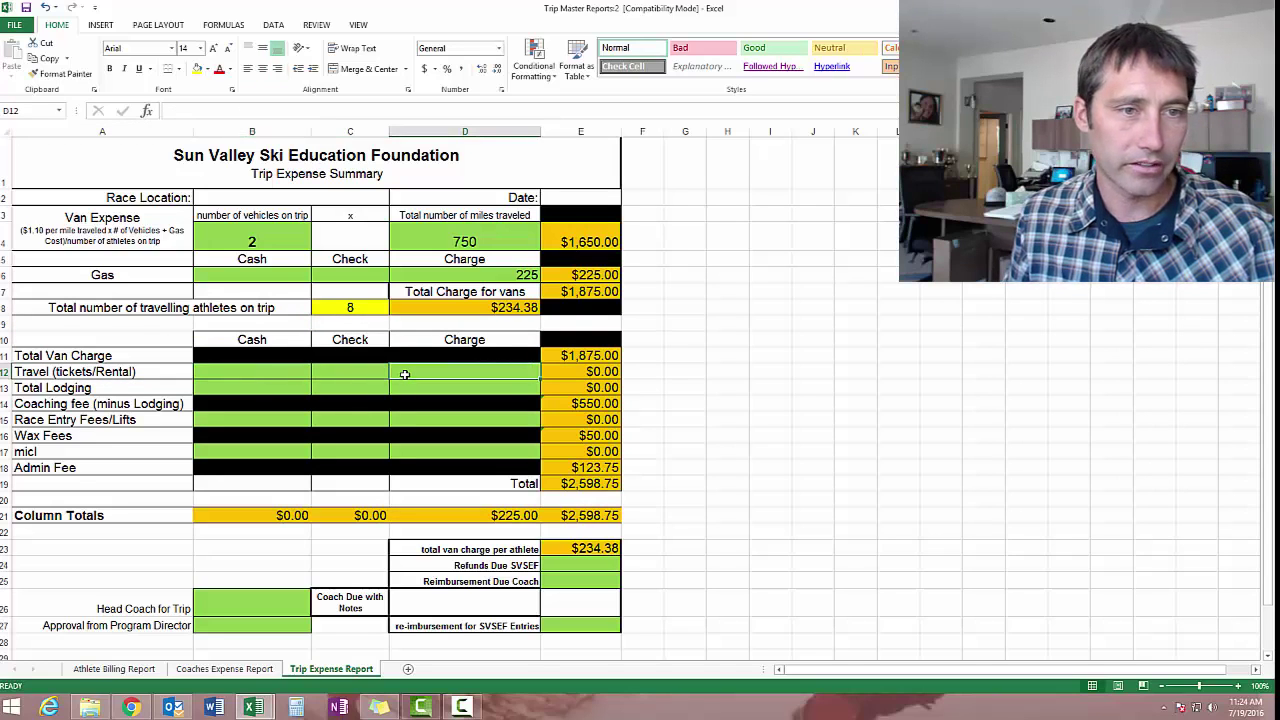
{"action": "type", "text": "150"}
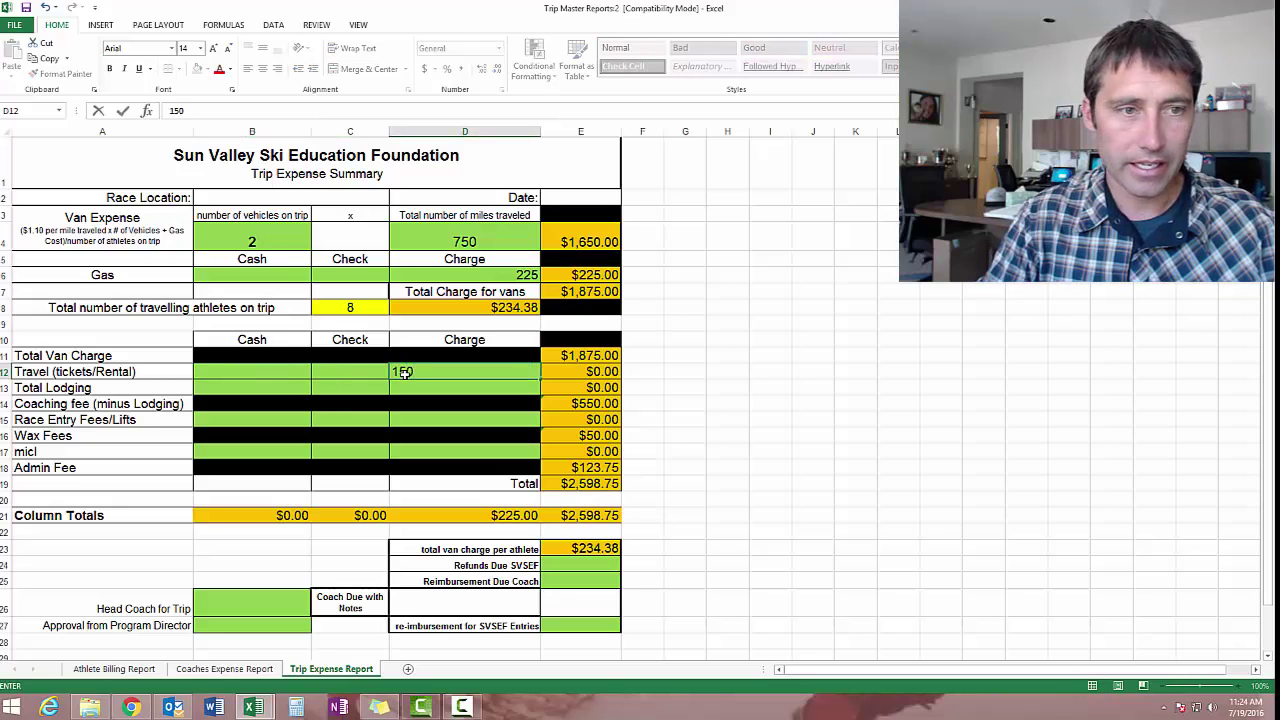
{"action": "key", "text": "Return"}
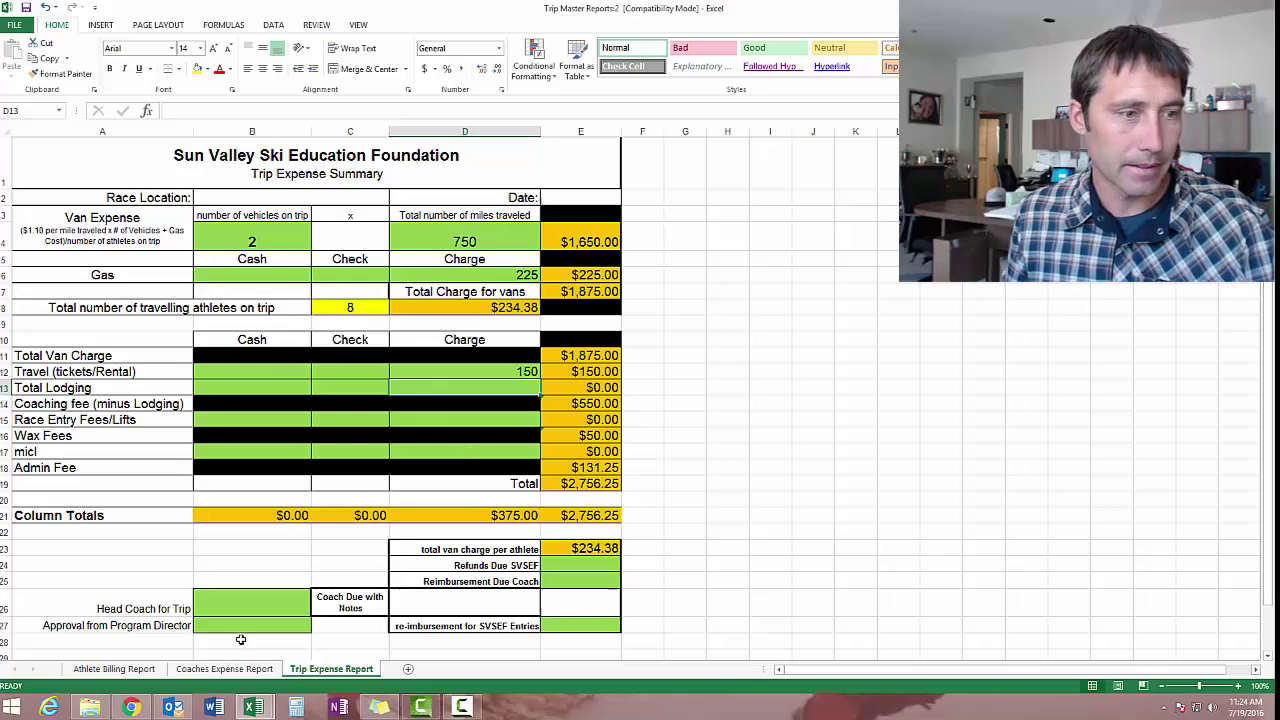
{"action": "left_click", "coordinate": [114, 669]}
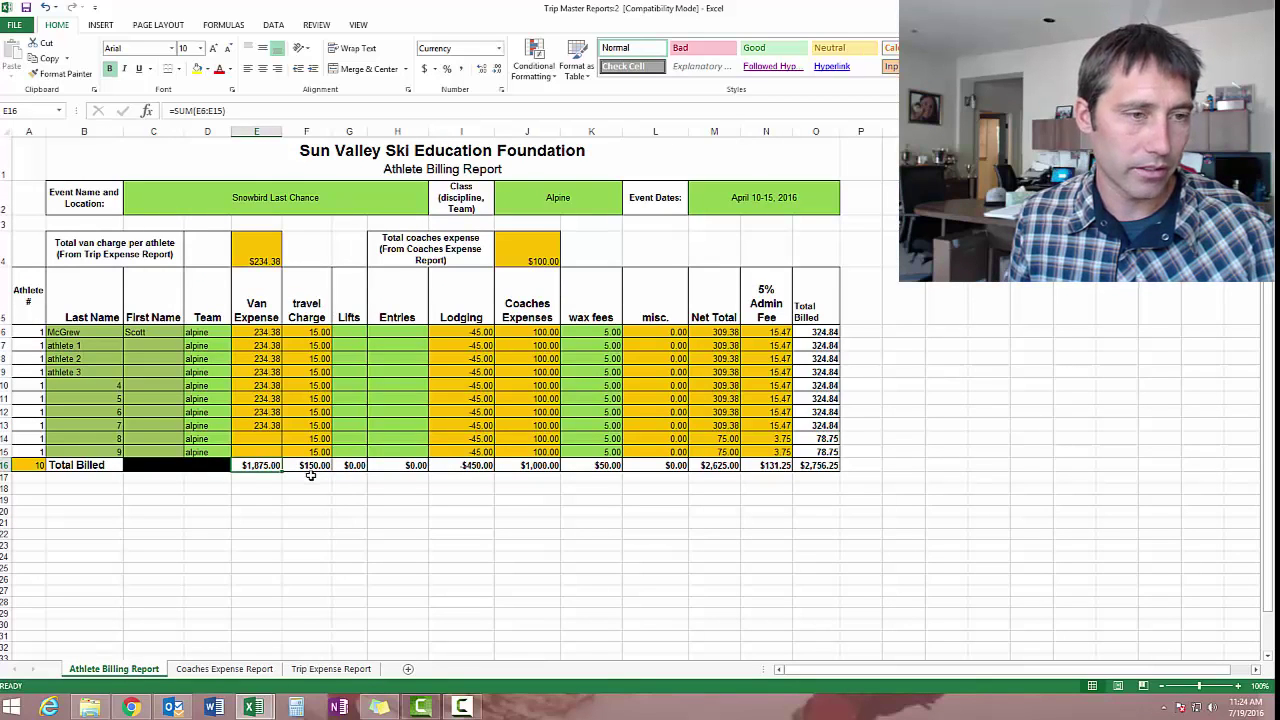
- Enter 5000 as the Total Lodging charge in D13 of the Trip Expense Report and return to the Athlete Billing Report to check the lodging charges
{"action": "left_click", "coordinate": [330, 669]}
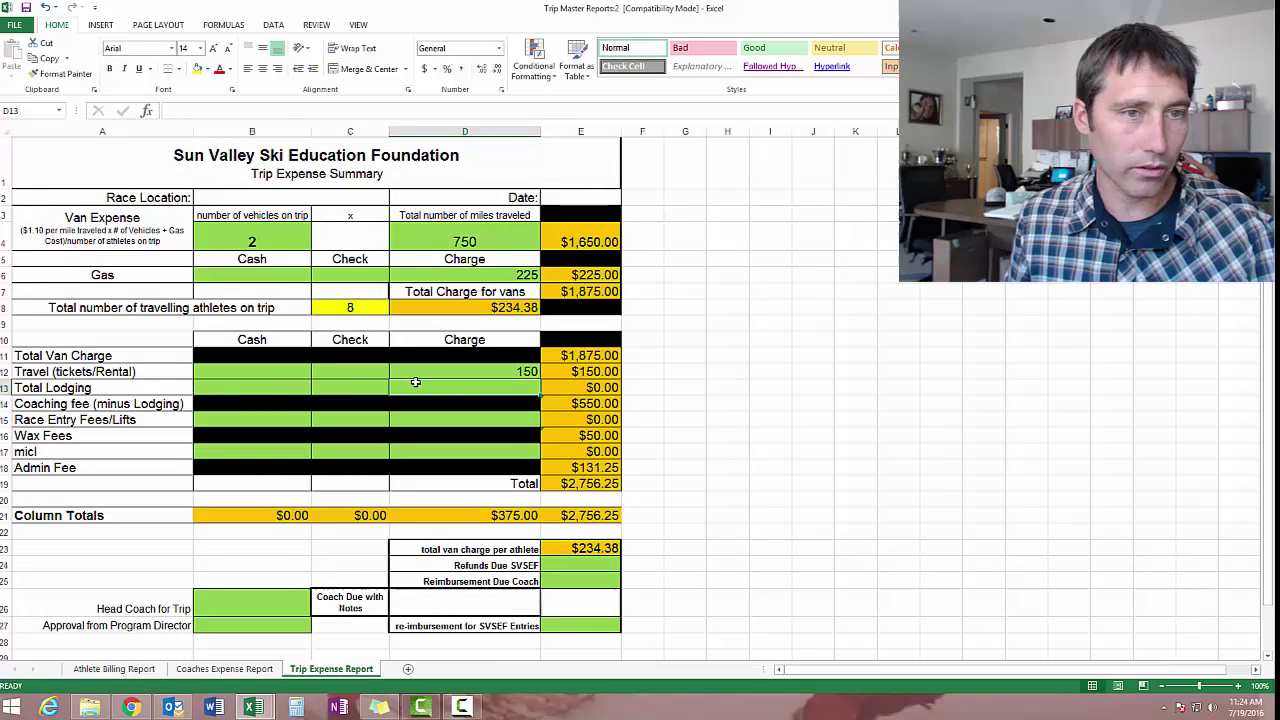
{"action": "type", "text": "5000"}
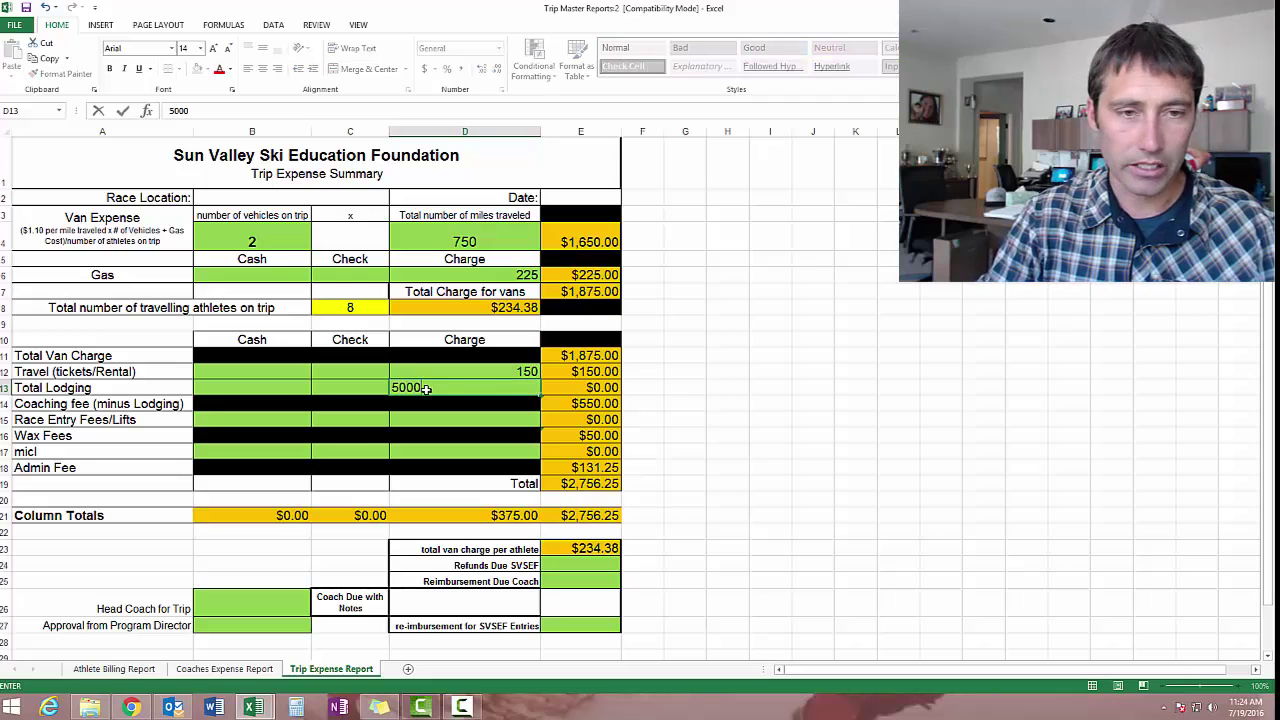
{"action": "key", "text": "Return"}
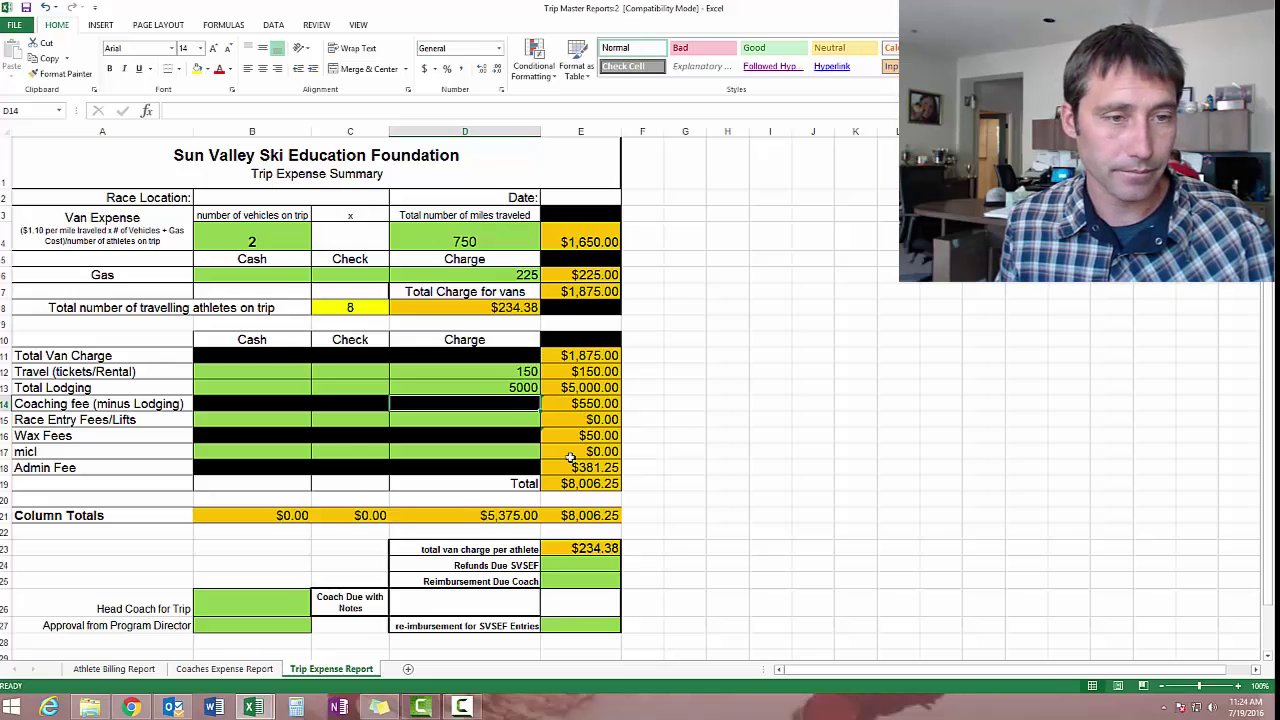
{"action": "left_click", "coordinate": [113, 669]}
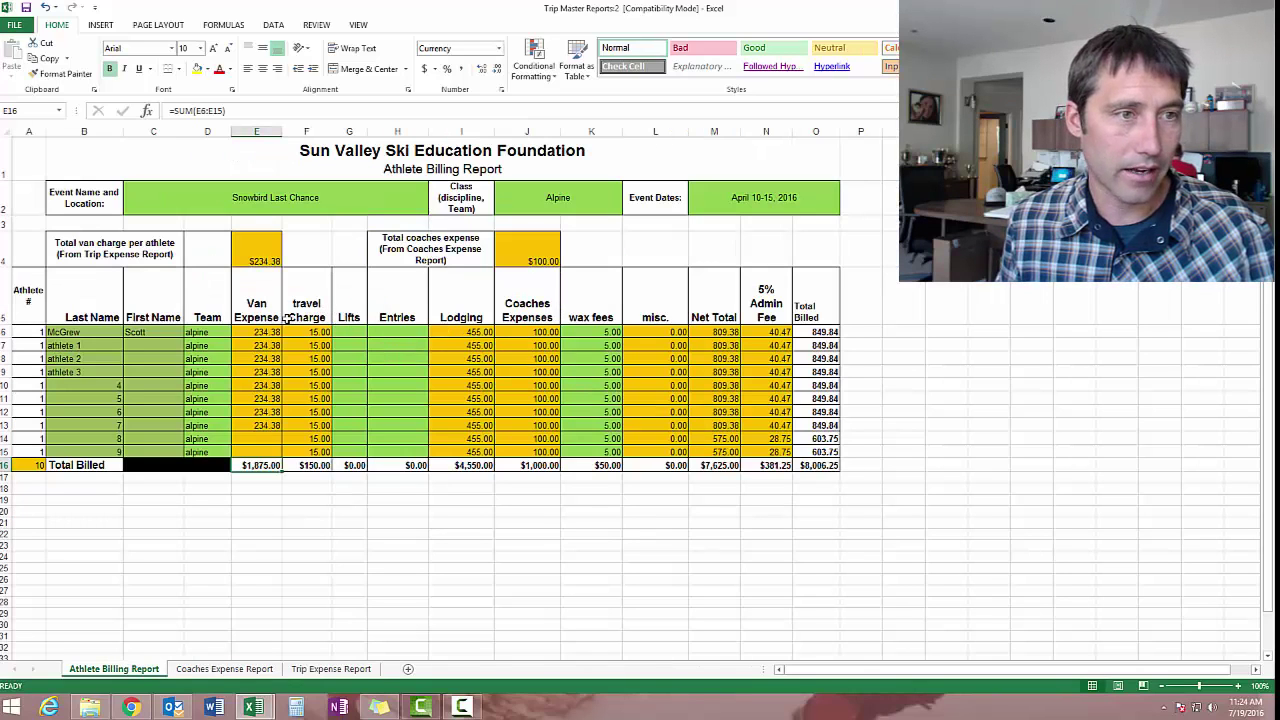
- Examine the lodging formula in I6 of the Athlete Billing Report against total lodging on the Trip Expense Report and coaches' lodging on the Coaches Expense Report
{"action": "left_click", "coordinate": [475, 331]}
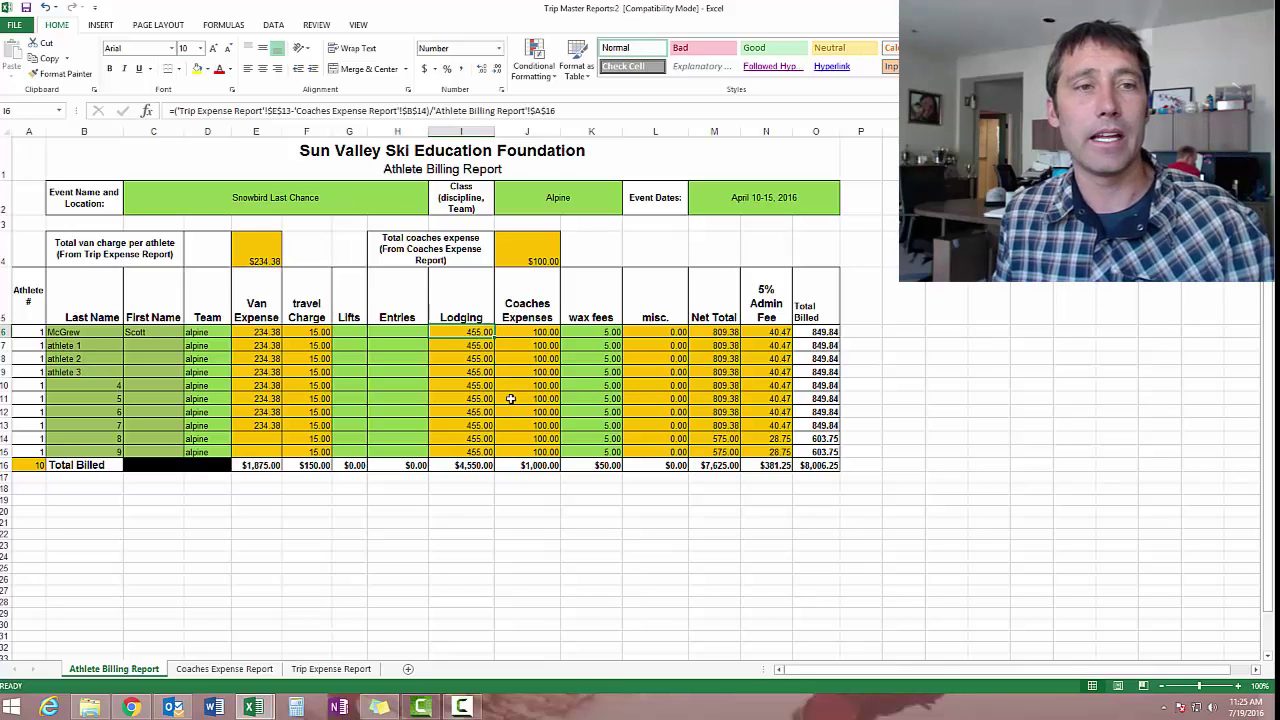
{"action": "left_click", "coordinate": [250, 670]}
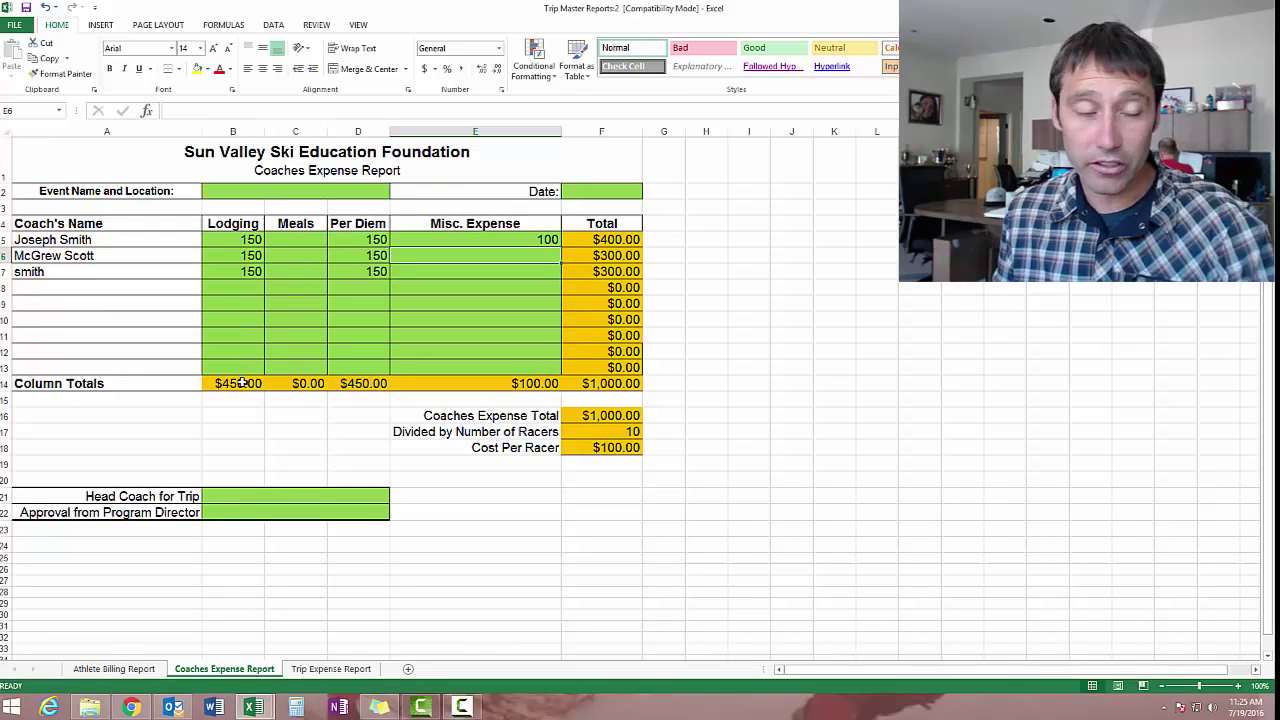
{"action": "left_click", "coordinate": [125, 669]}
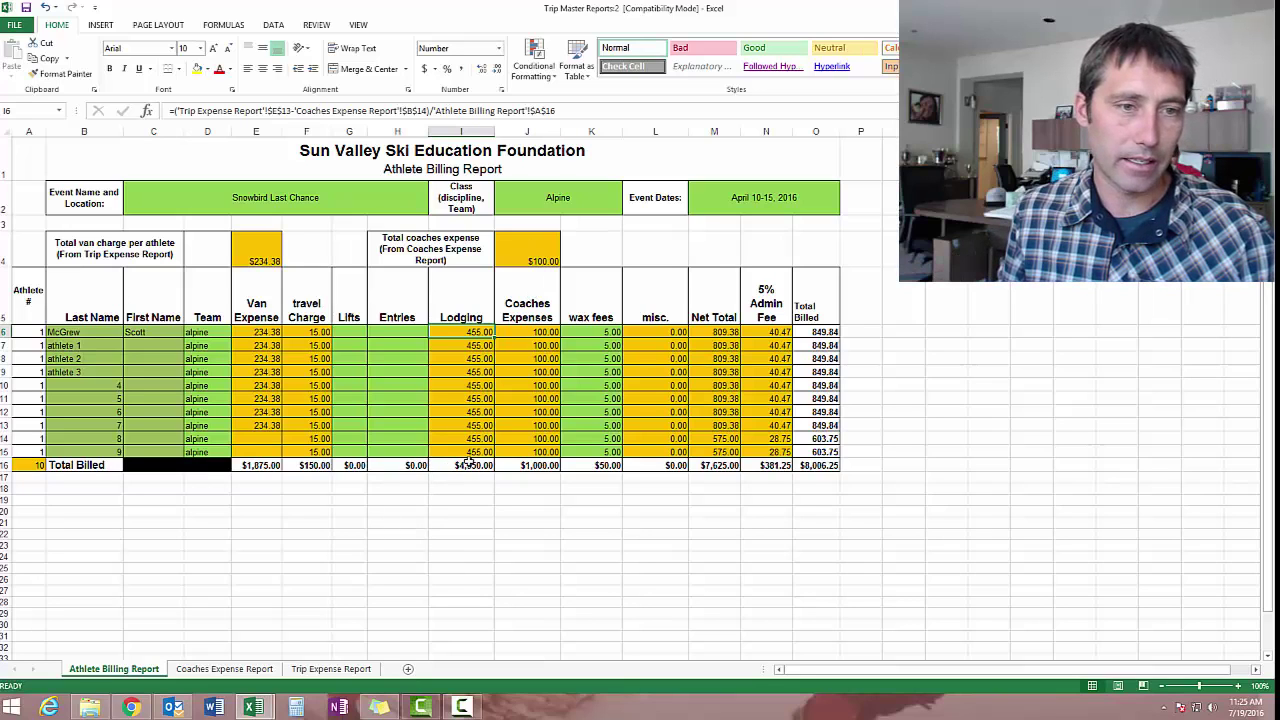
{"action": "left_click", "coordinate": [350, 671]}
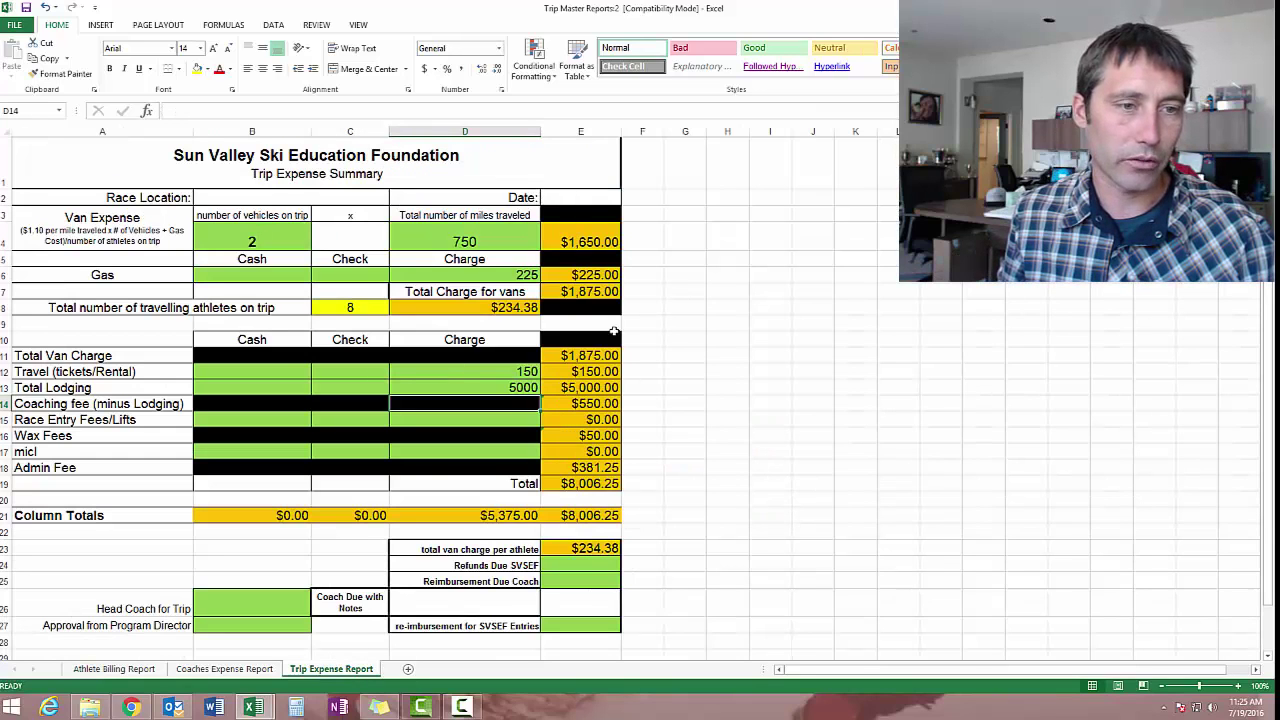
{"action": "left_click", "coordinate": [597, 387]}
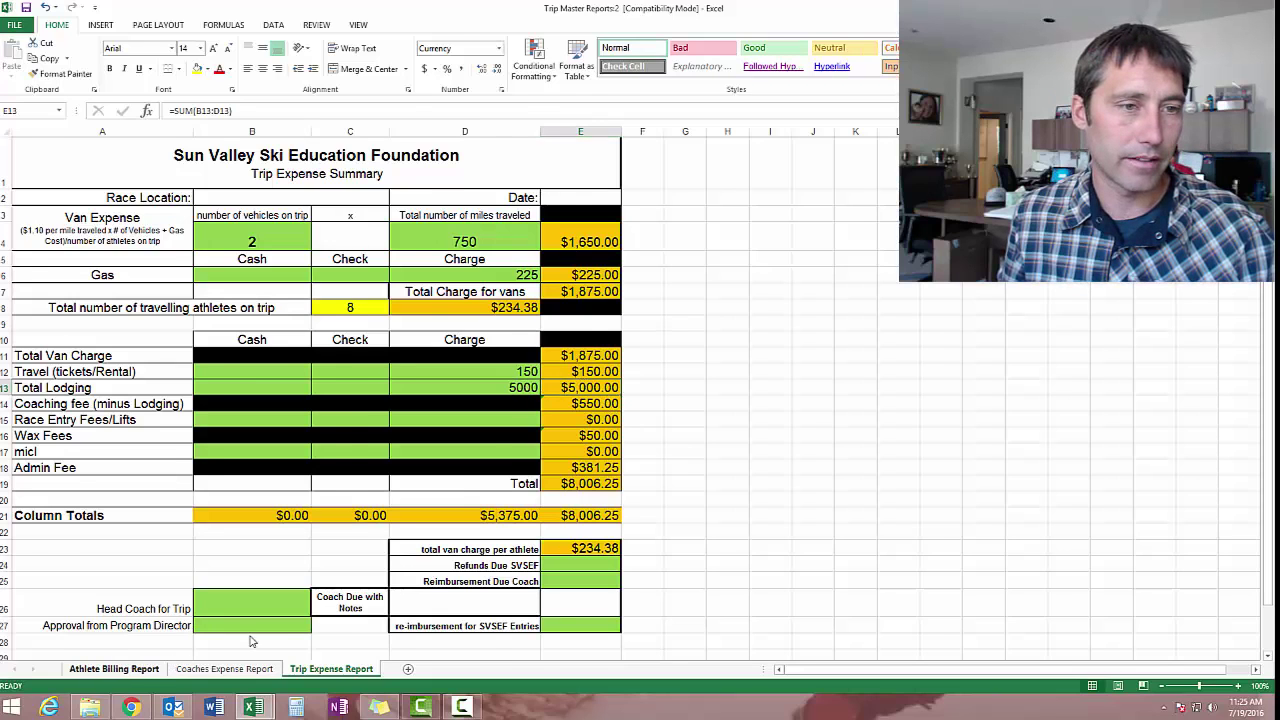
{"action": "left_click", "coordinate": [114, 668]}
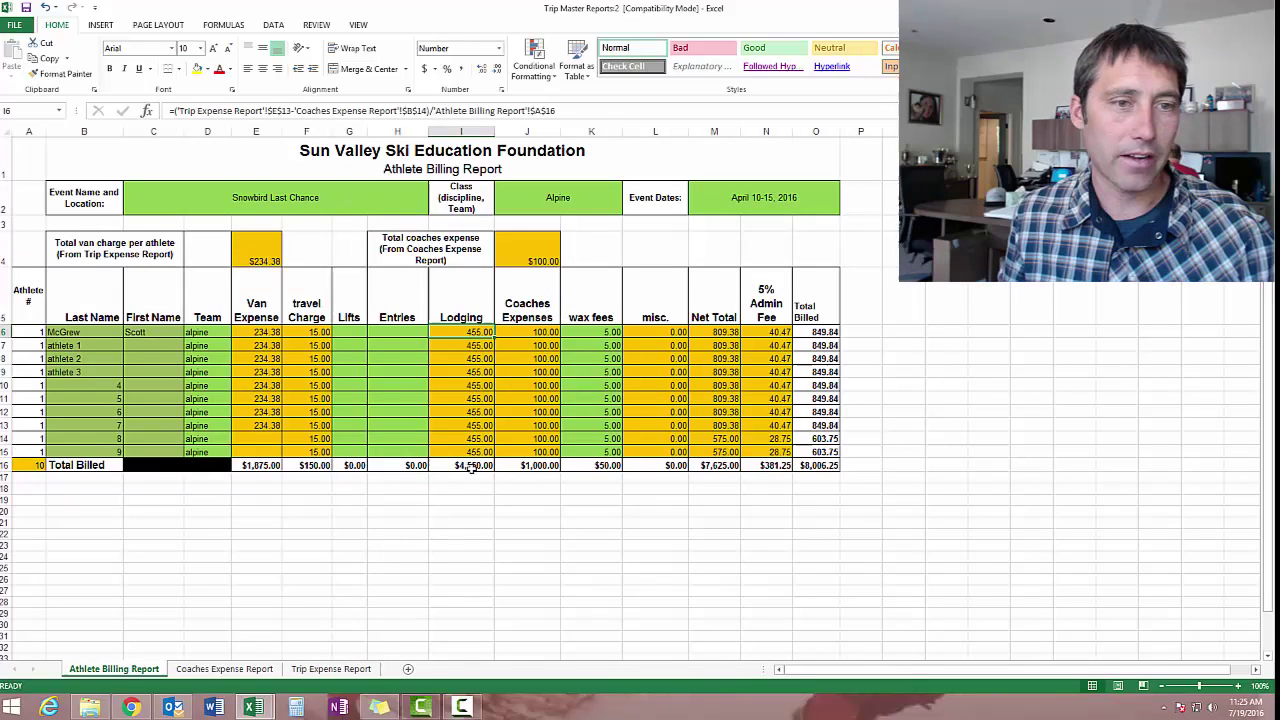
{"action": "left_click", "coordinate": [225, 670]}
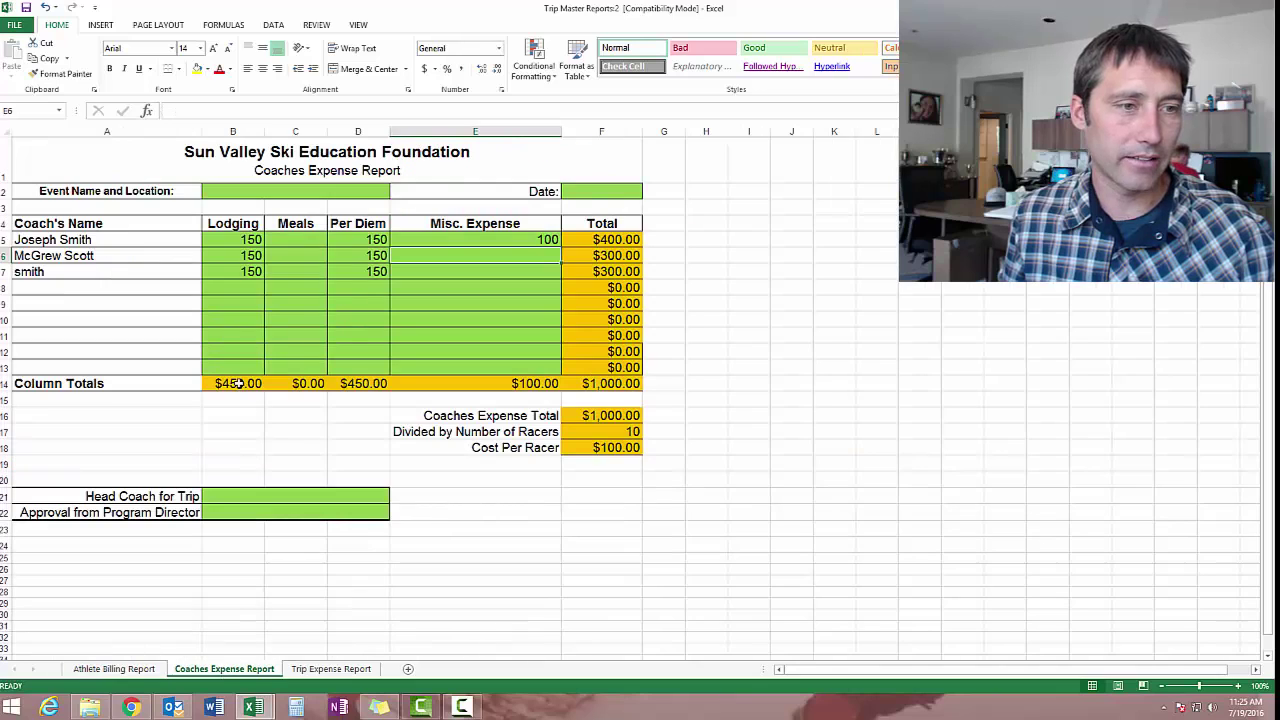
- Inspect the Coaching fee (minus Lodging) formula in E14 of the Trip Expense Report and compare it with the Coaches Expense Report's column totals
{"action": "left_click", "coordinate": [328, 670]}
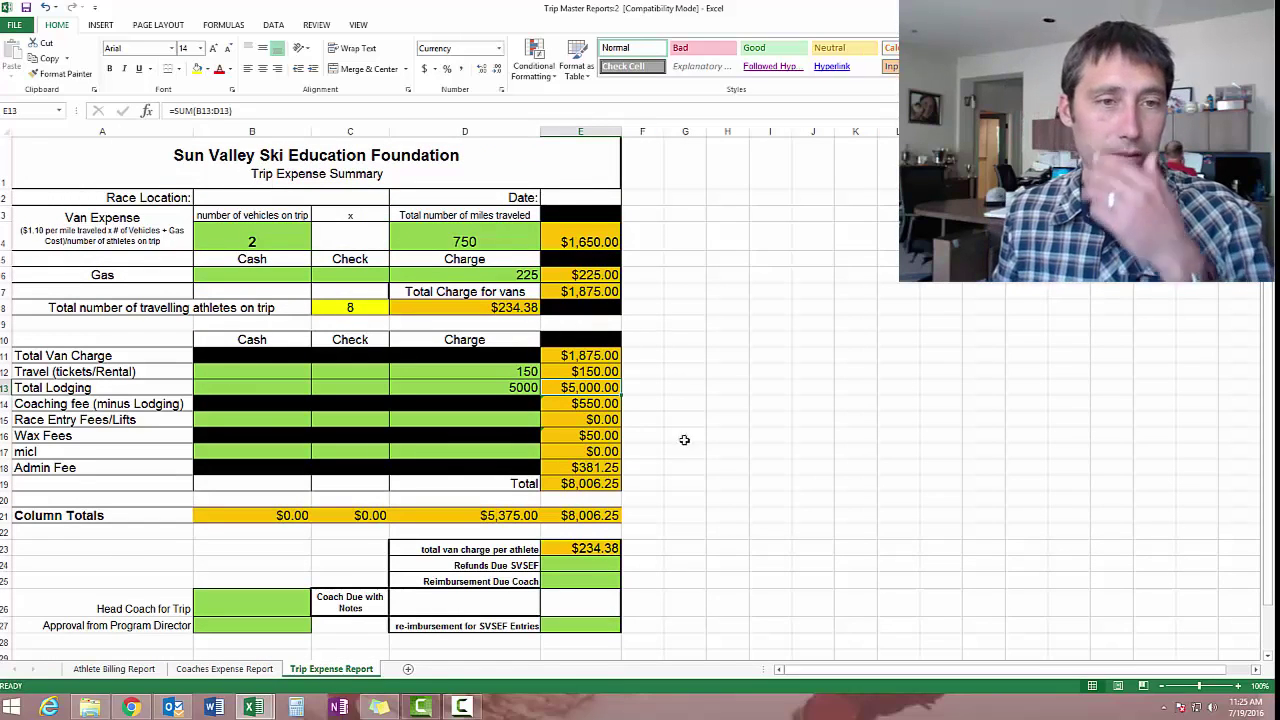
{"action": "left_click", "coordinate": [592, 405]}
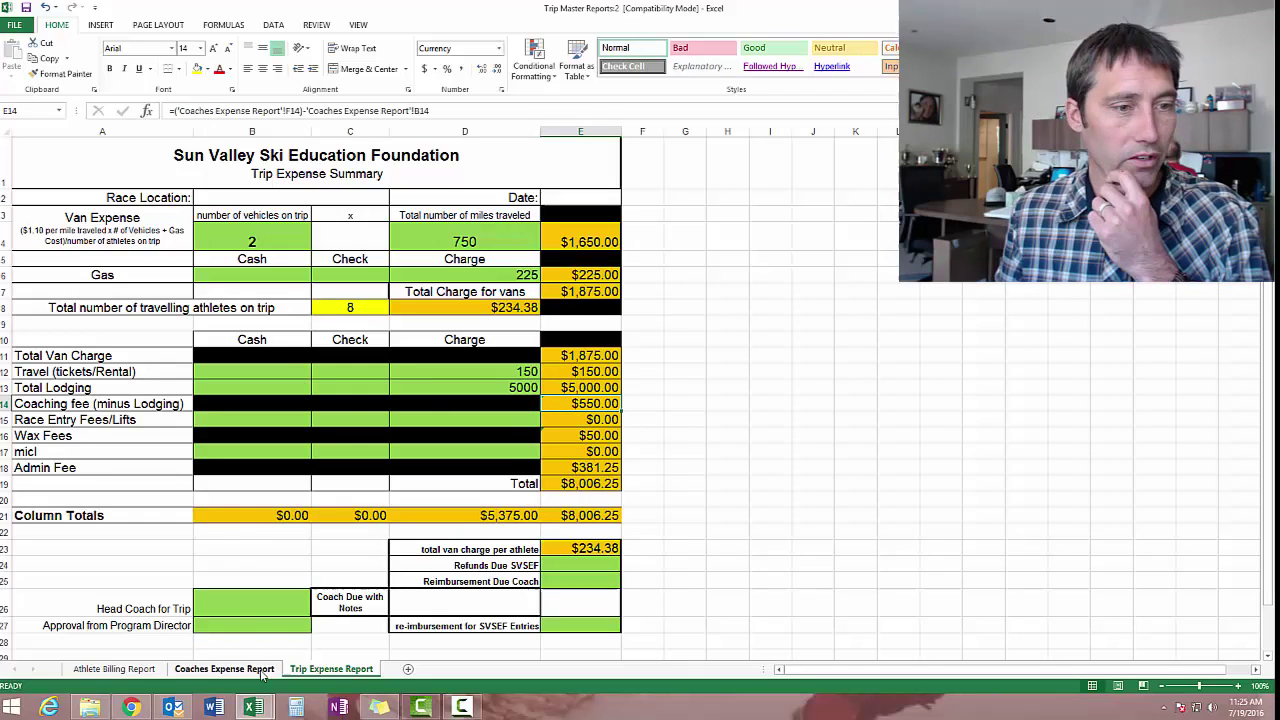
{"action": "left_click", "coordinate": [224, 669]}
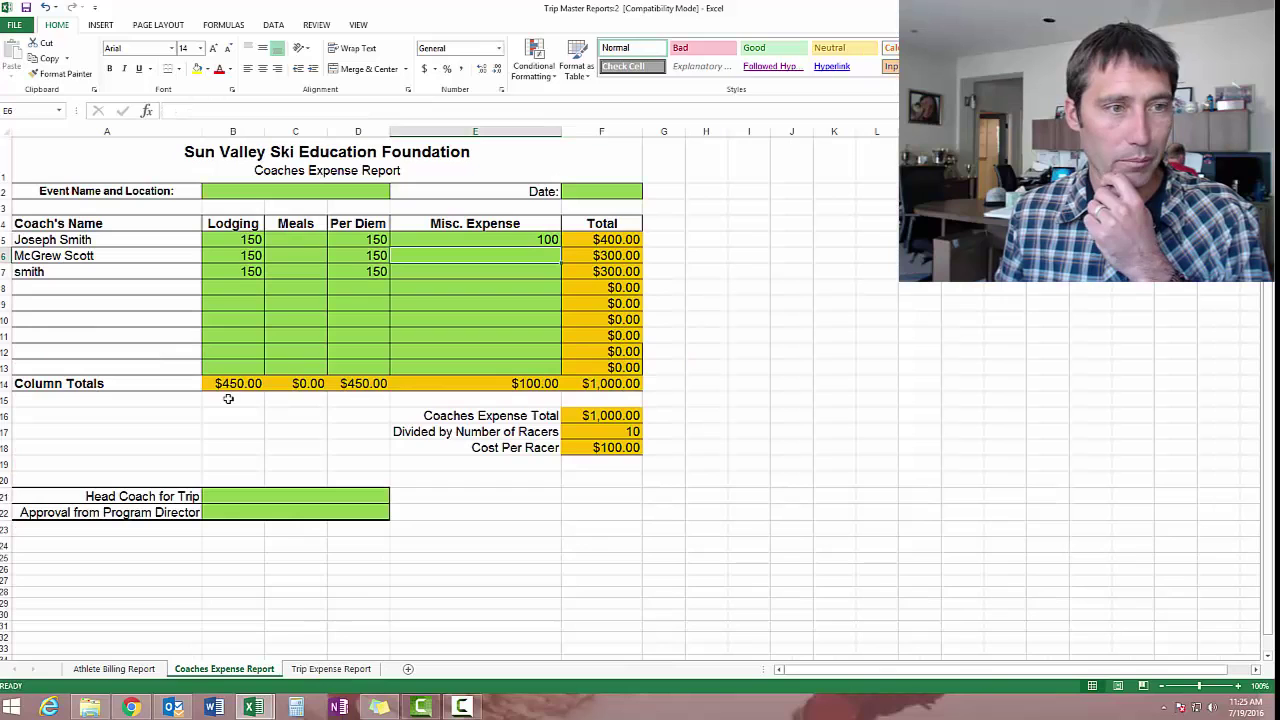
{"action": "left_click", "coordinate": [320, 669]}
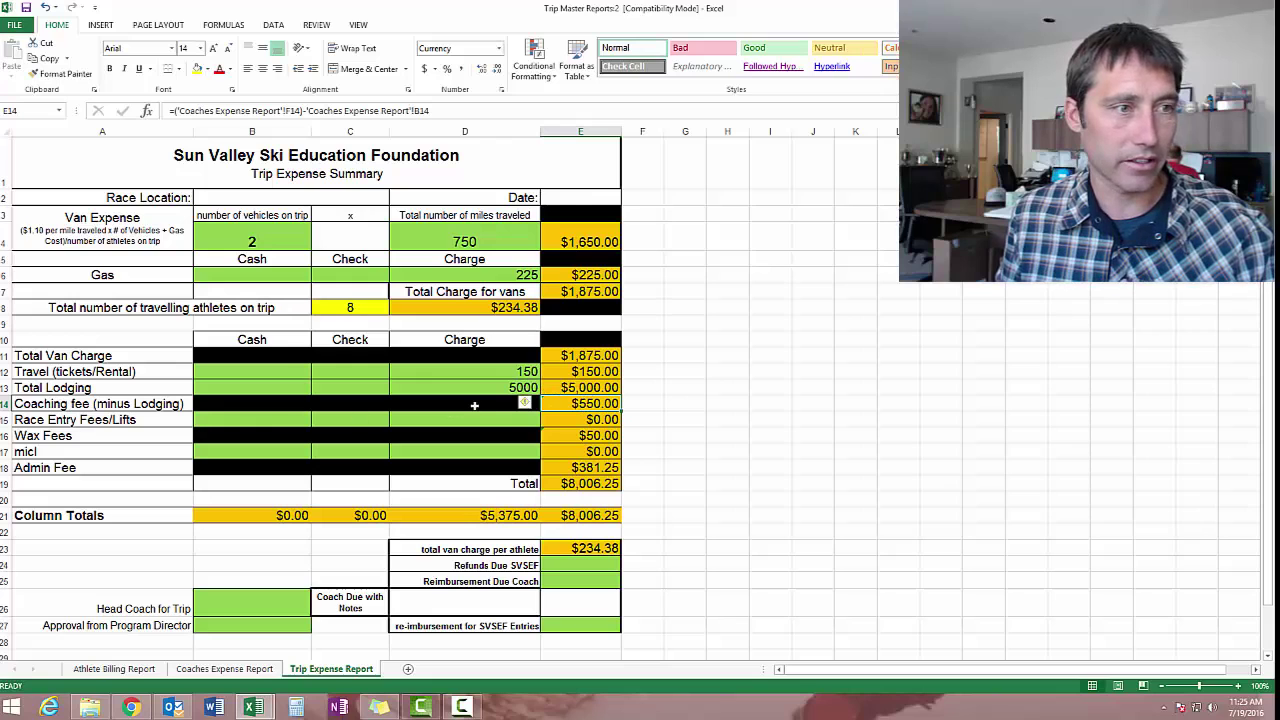
- Enter 1000 as the Race Entry Fees/Lifts amount paid by check in C15 of the Trip Expense Report
{"action": "left_click", "coordinate": [582, 423]}
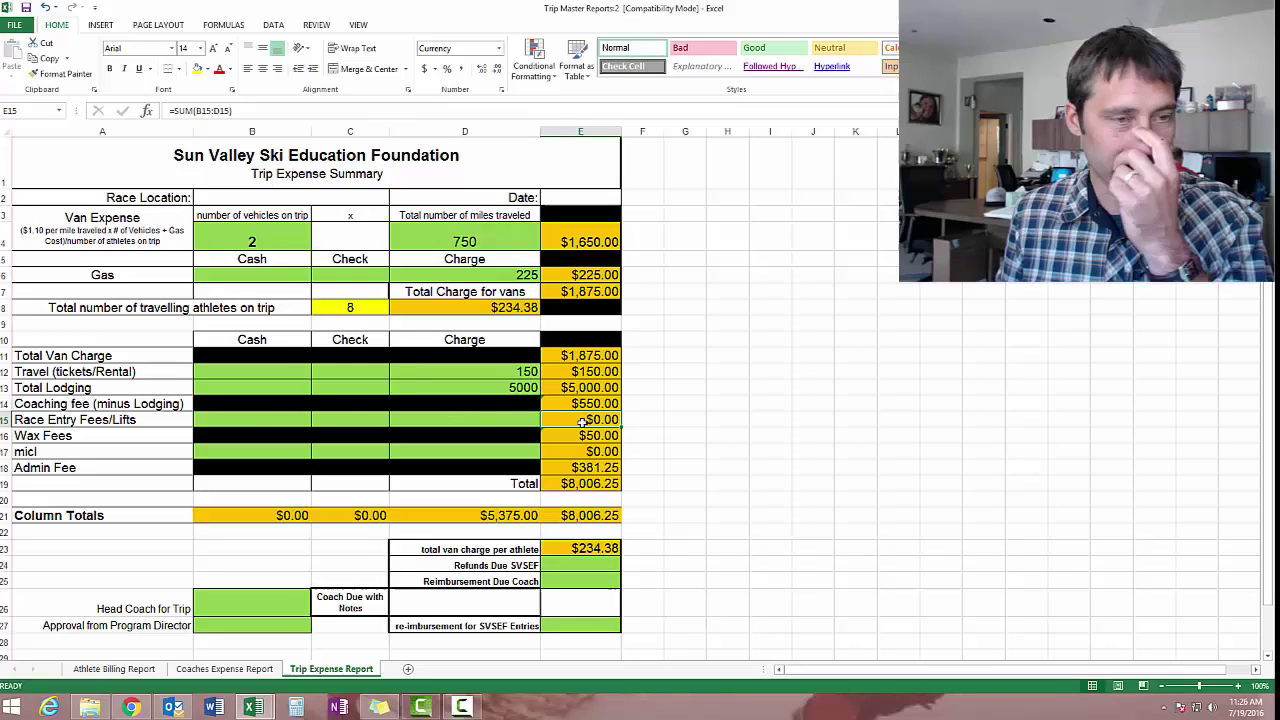
{"action": "left_click", "coordinate": [495, 421]}
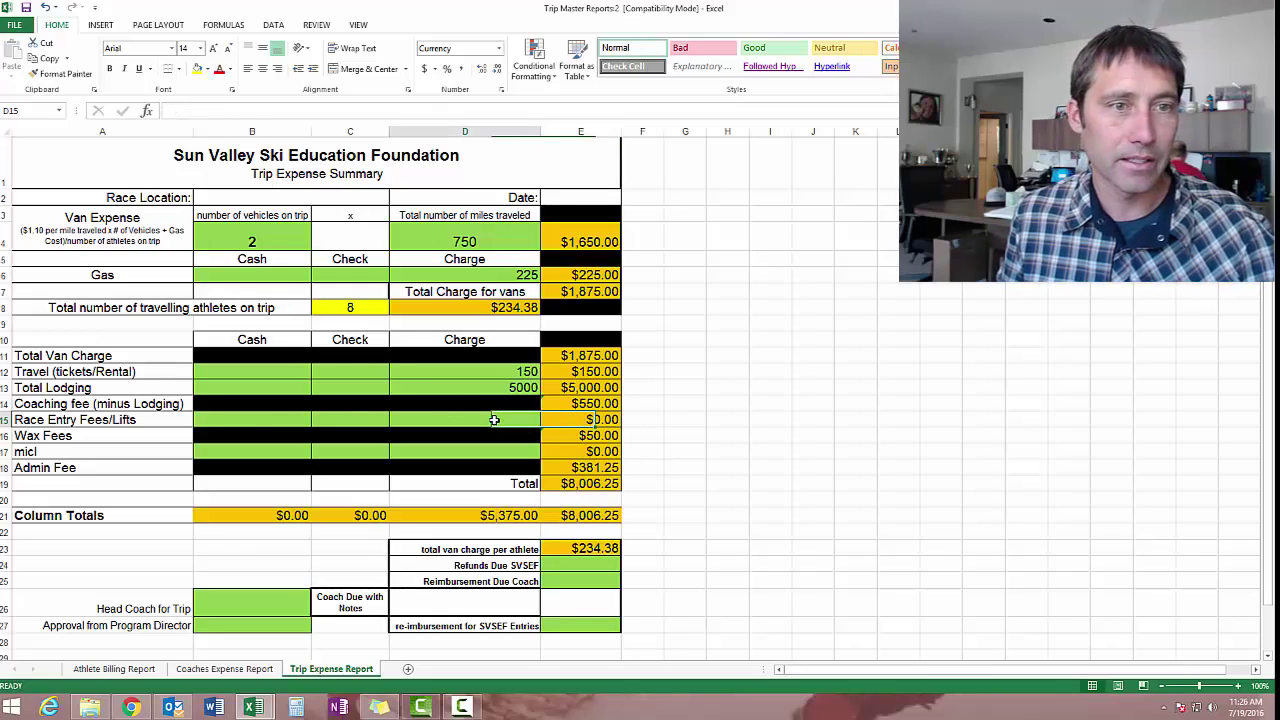
{"action": "left_click", "coordinate": [355, 420]}
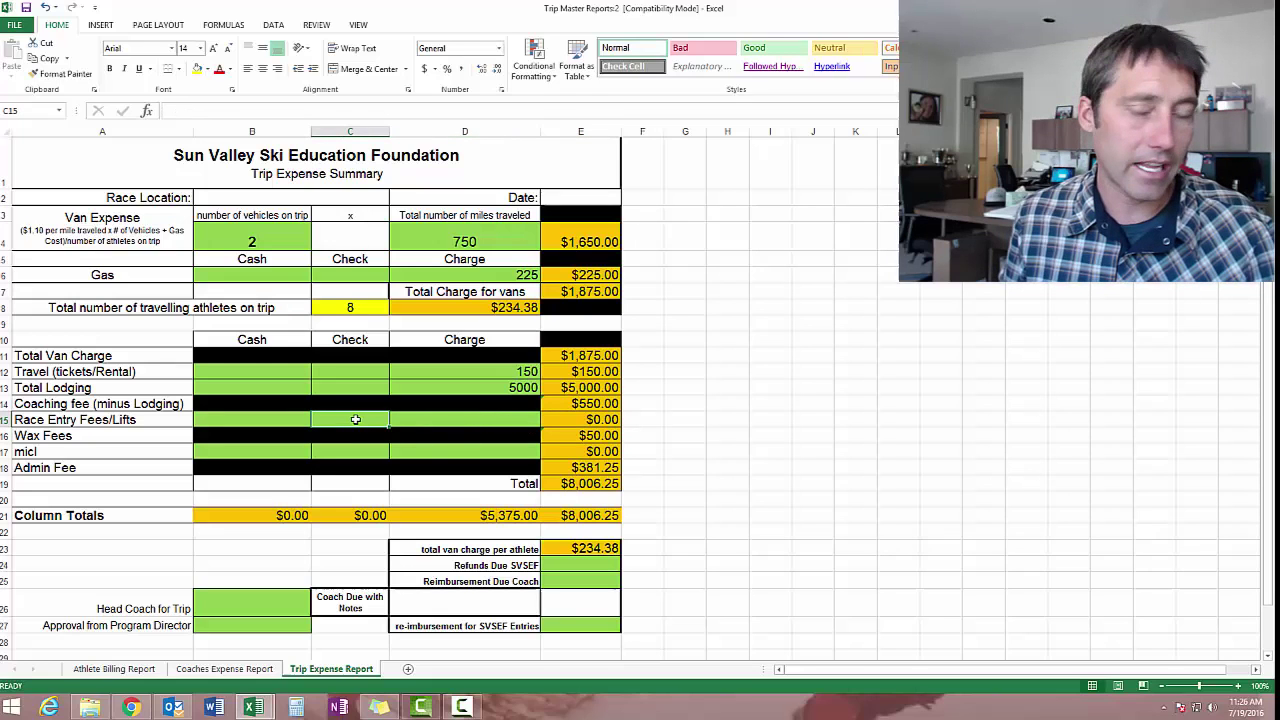
{"action": "type", "text": "100"}
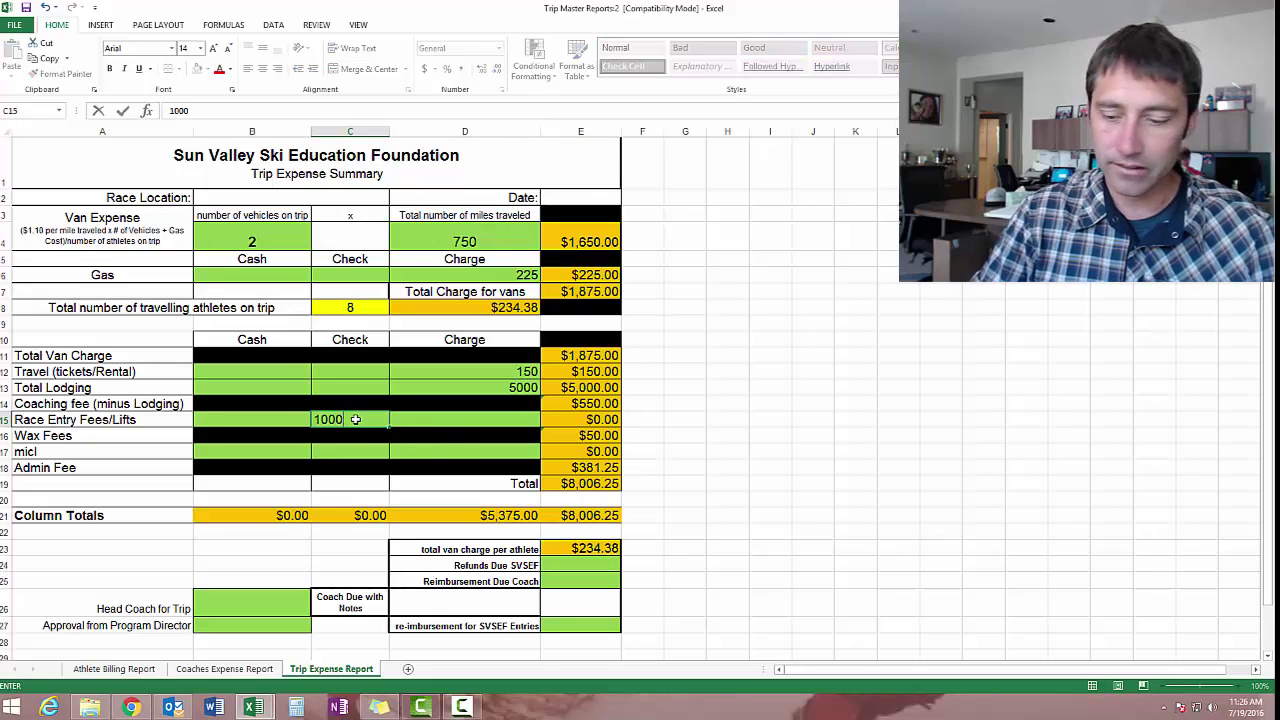
{"action": "type", "text": "0"}
{"action": "key", "text": "Return"}
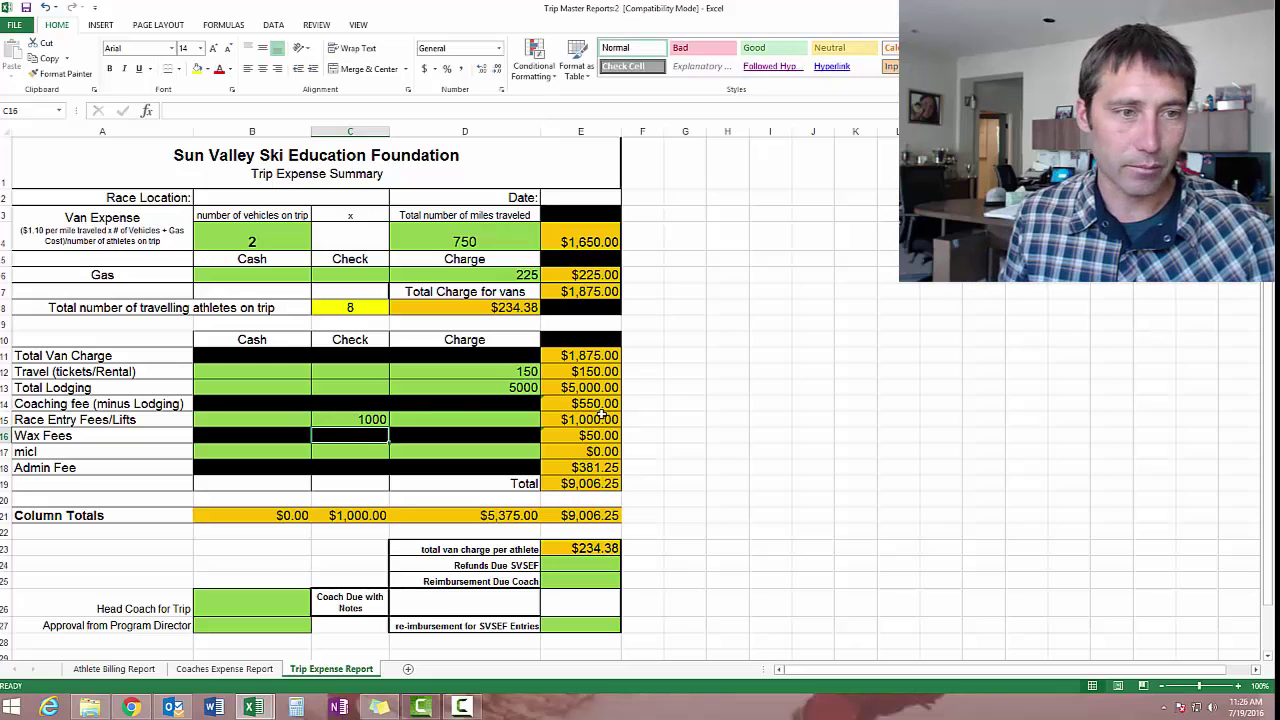
- On the Athlete Billing Report, enter 50 for Lifts and 50 for Entries in G6:H6 and fill both columns down to row 15
{"action": "left_click", "coordinate": [120, 669]}
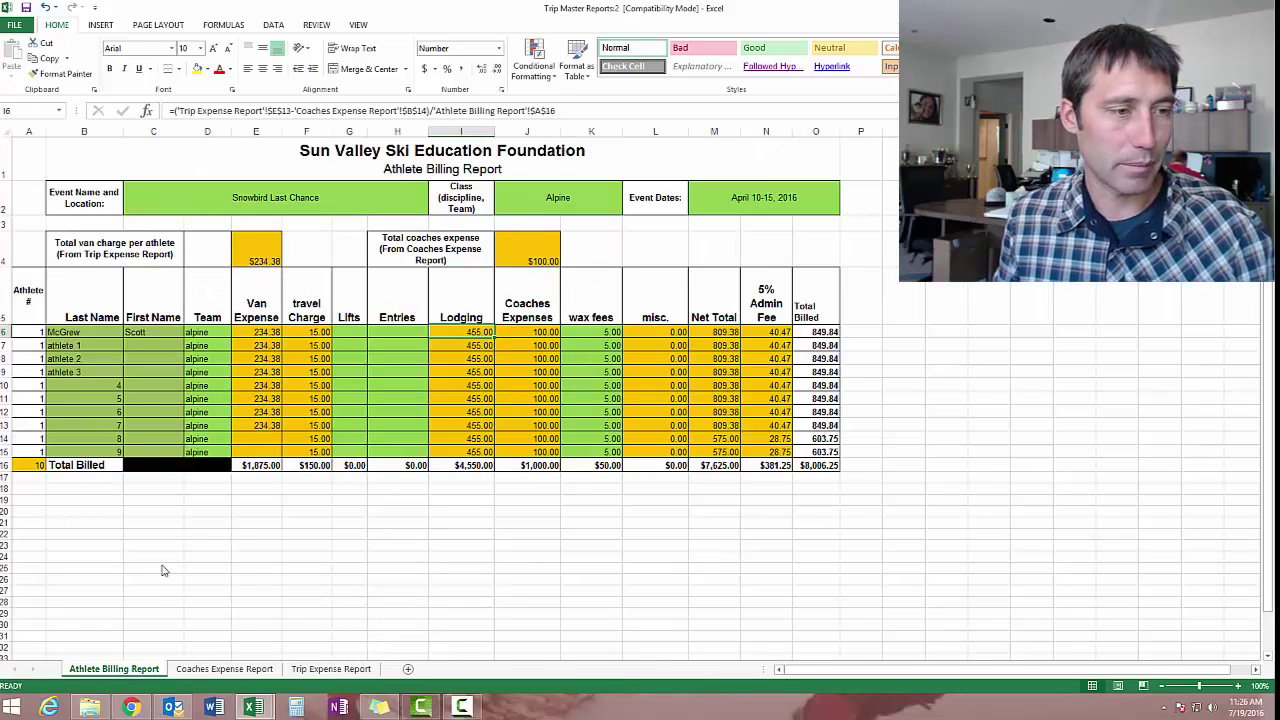
{"action": "left_click", "coordinate": [358, 328]}
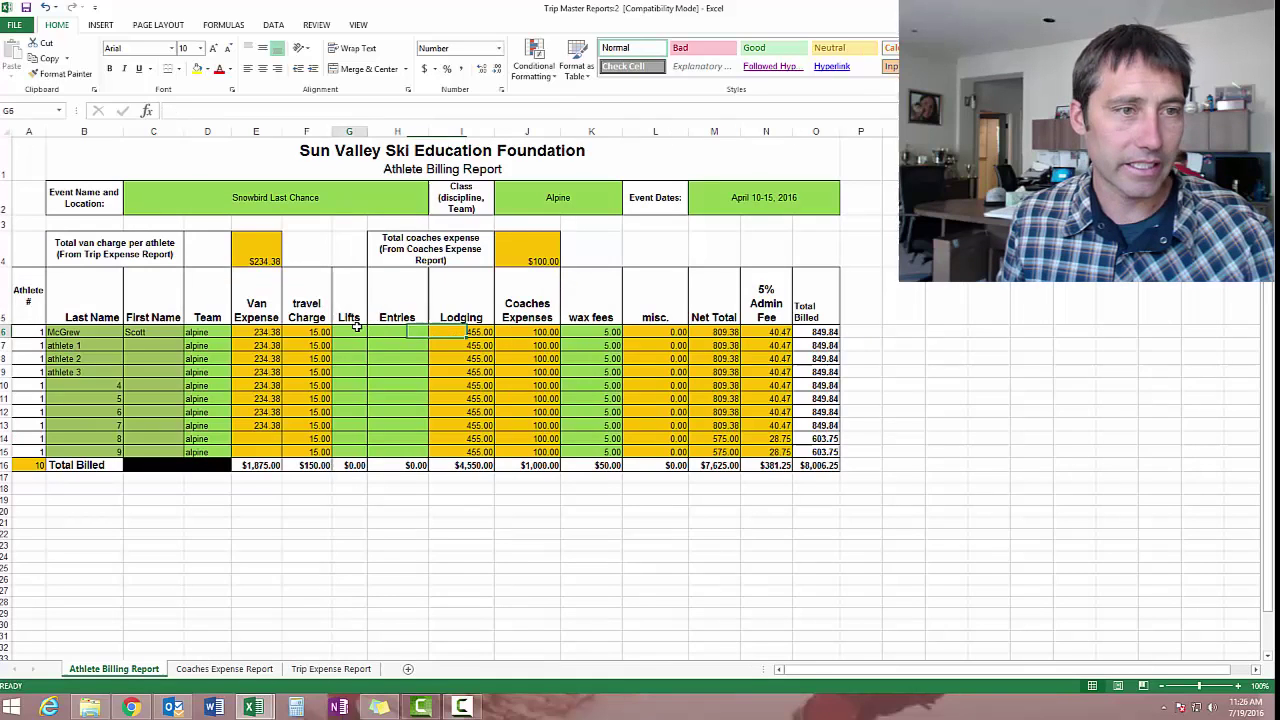
{"action": "left_click", "coordinate": [370, 342]}
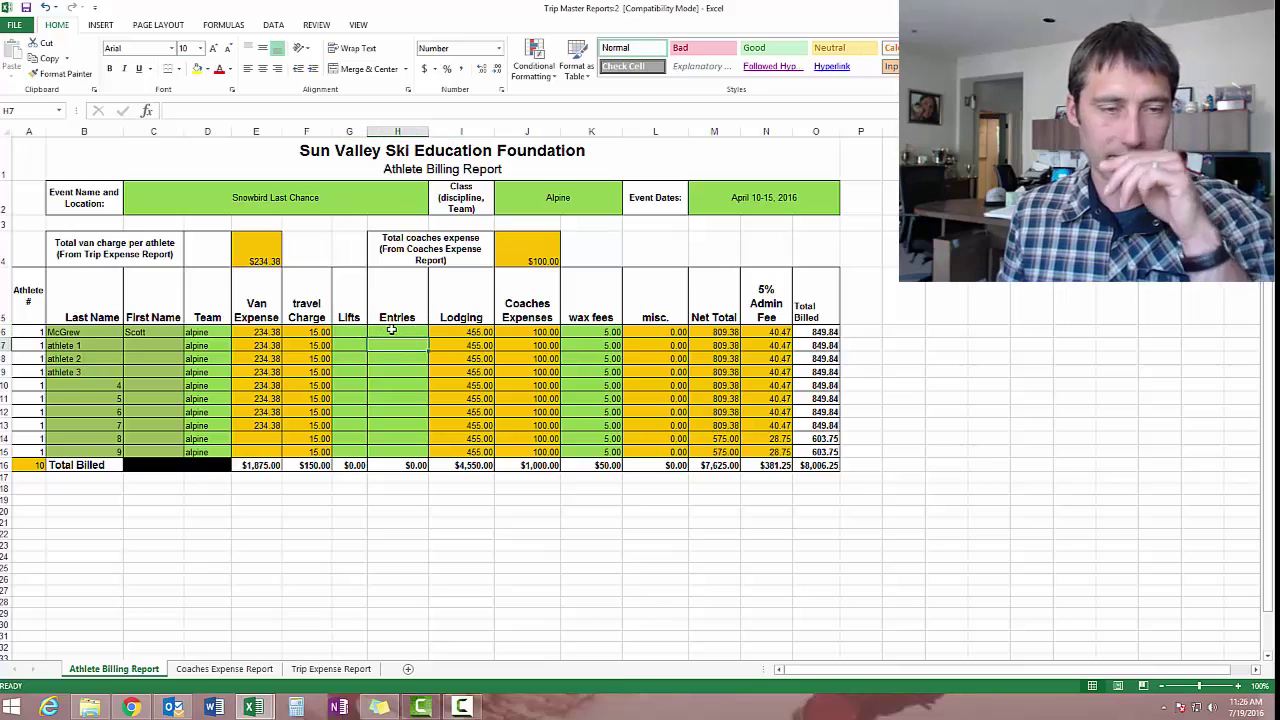
{"action": "left_click", "coordinate": [358, 332]}
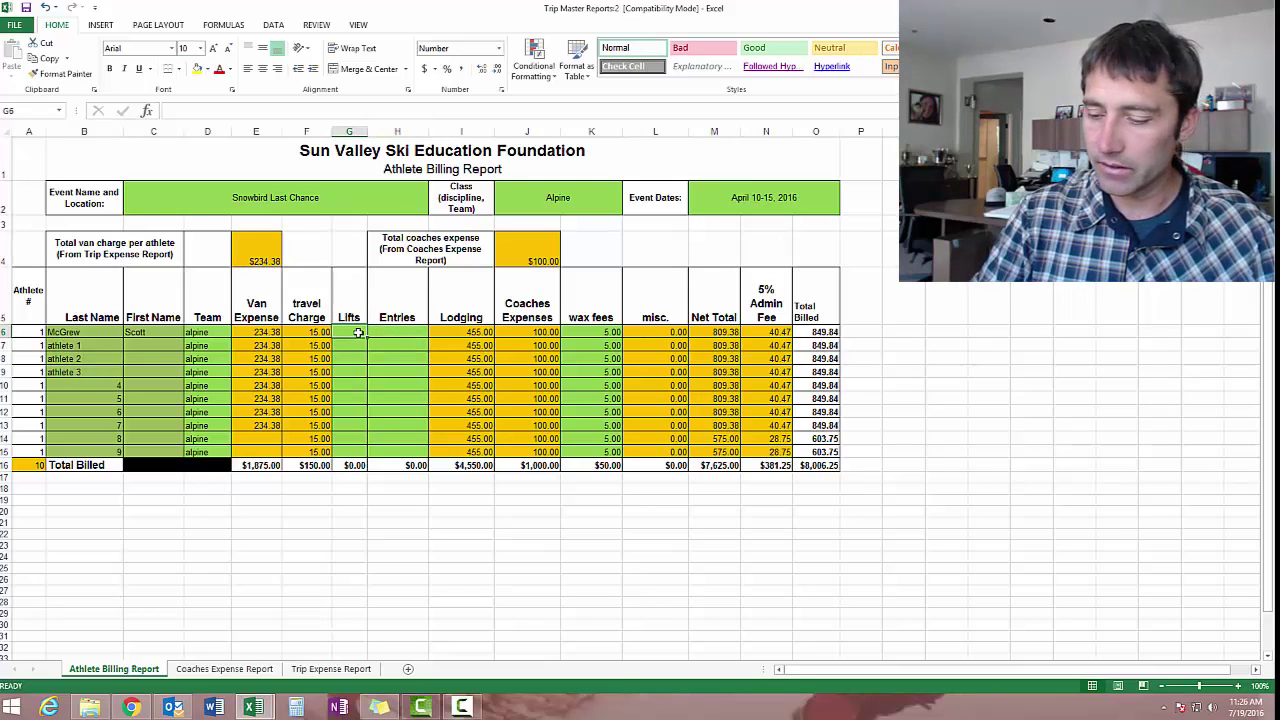
{"action": "type", "text": "50"}
{"action": "key", "text": "Tab"}
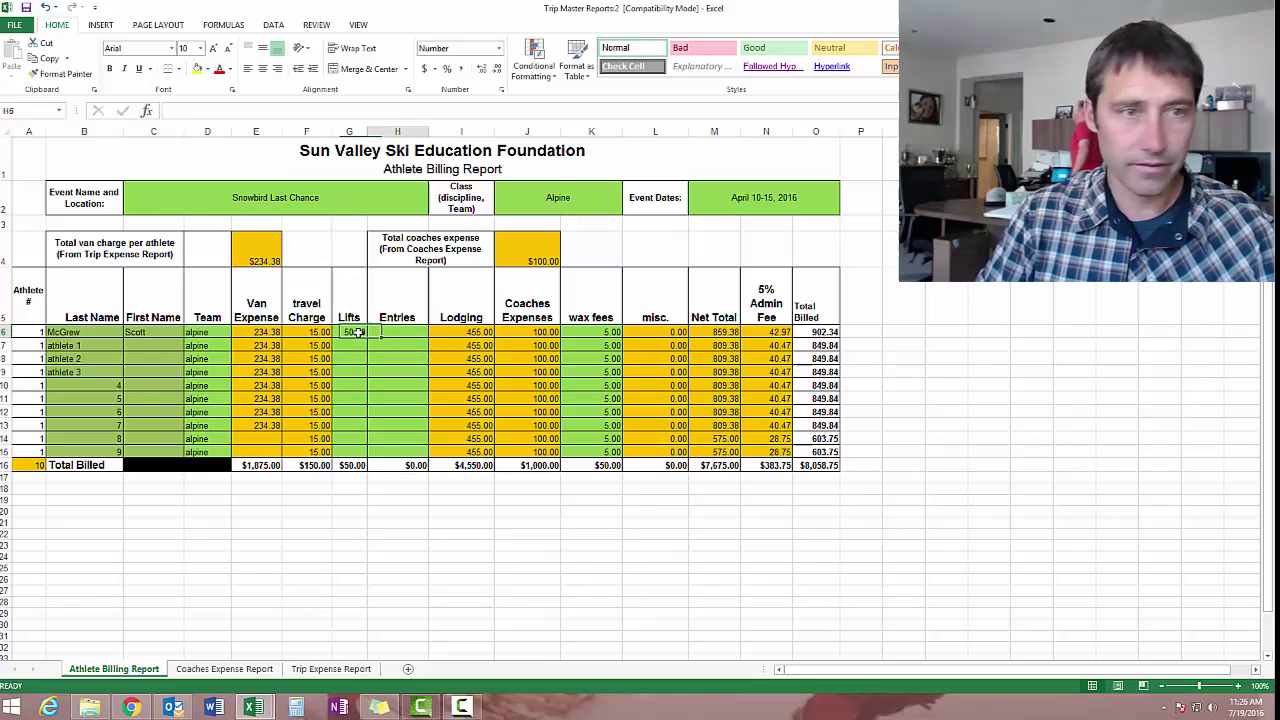
{"action": "type", "text": "50"}
{"action": "key", "text": "Return"}
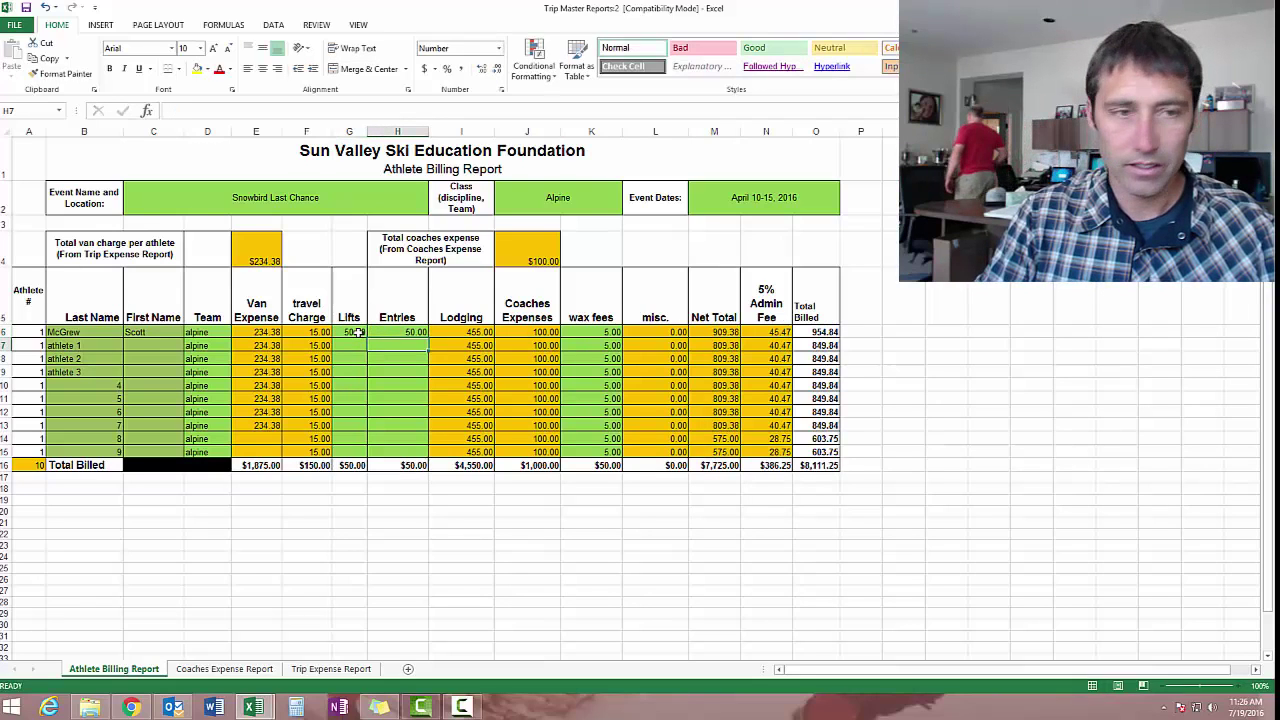
{"action": "left_click_drag", "start_coordinate": [358, 332], "coordinate": [432, 456]}
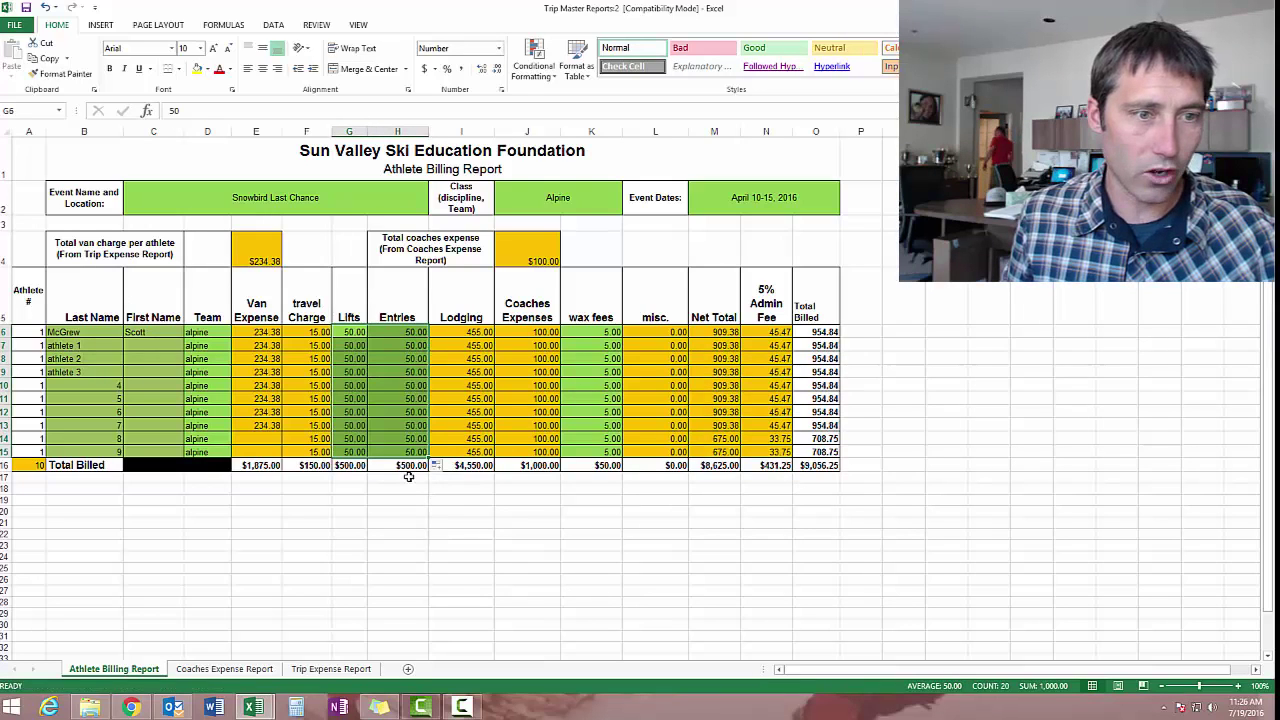
- Compare the Race Entry Fees/Lifts total on the Trip Expense Report with the lifts and entries totals on the Athlete Billing Report
{"action": "left_click", "coordinate": [331, 668]}
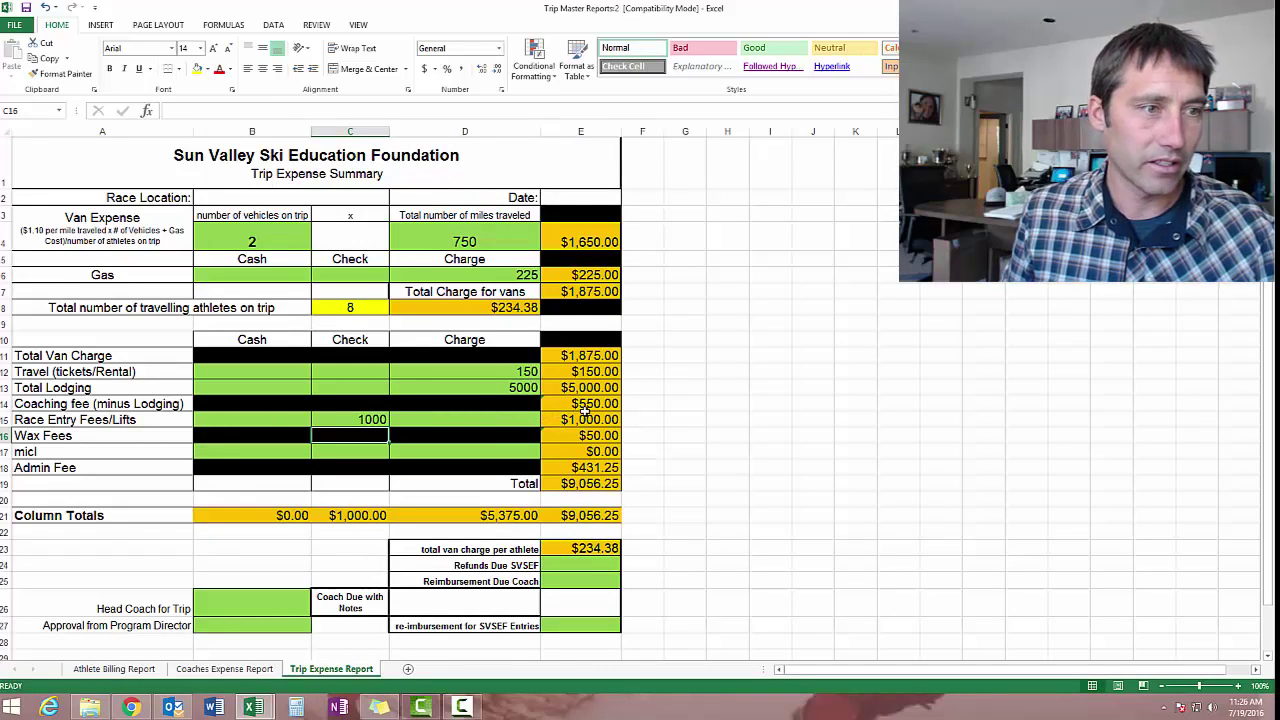
{"action": "left_click", "coordinate": [140, 669]}
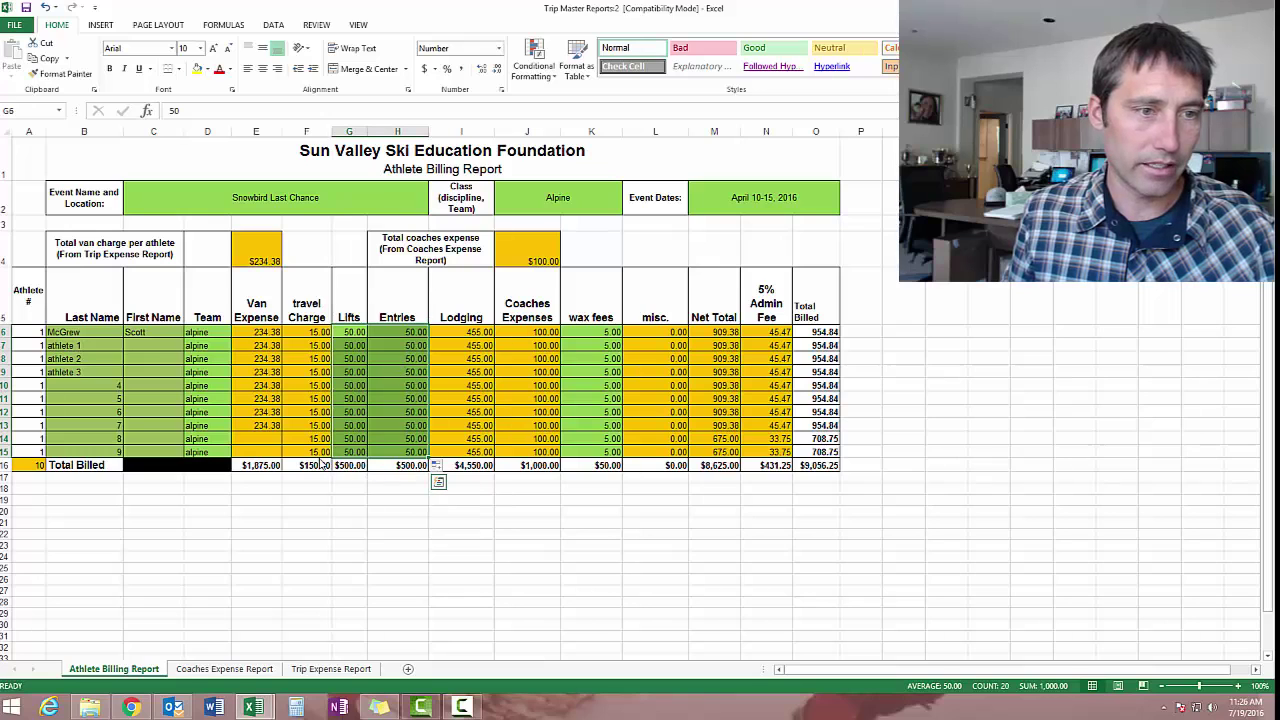
{"action": "left_click", "coordinate": [331, 669]}
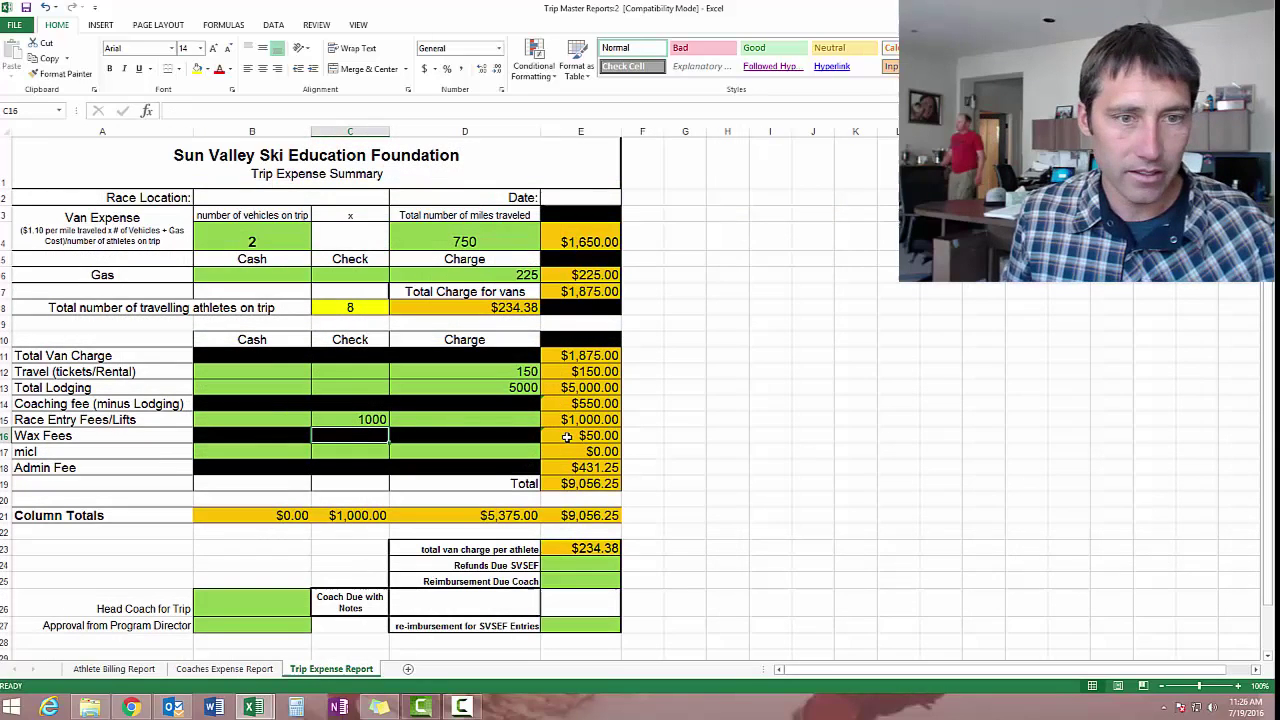
- On the Athlete Billing Report, clear the last athlete's wax fee in K15 and re-enter it as 5
{"action": "left_click", "coordinate": [114, 669]}
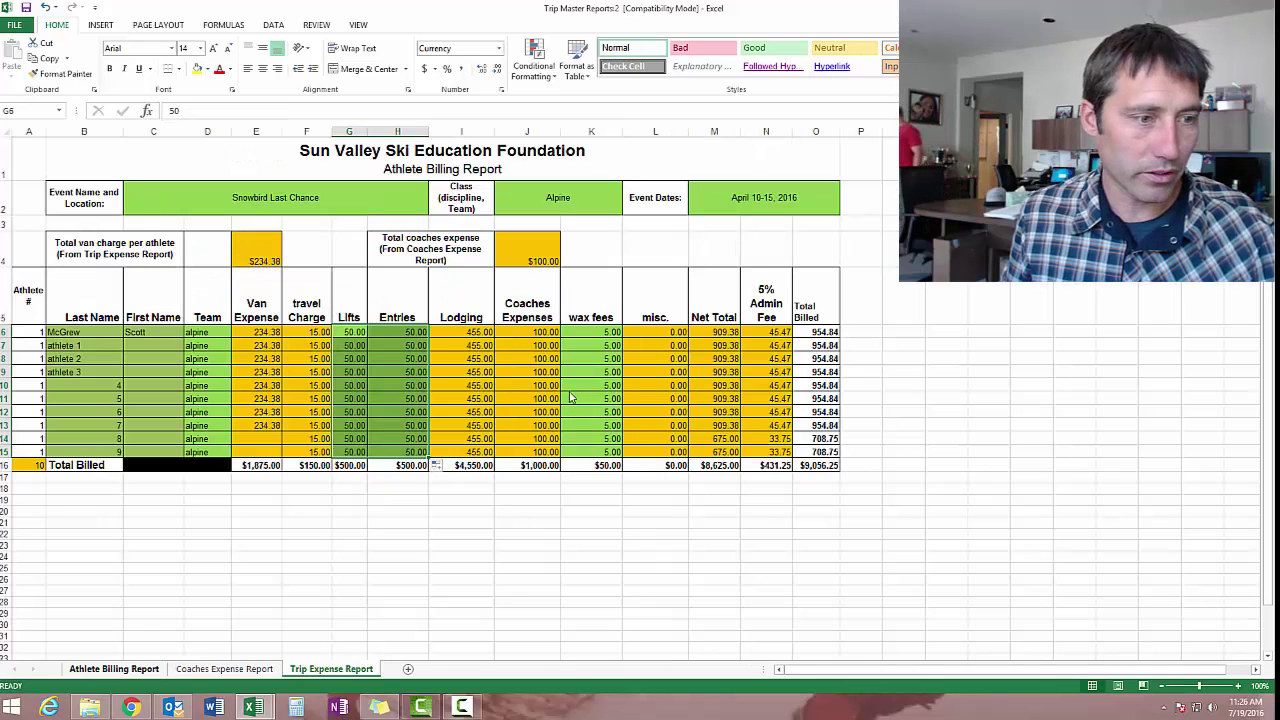
{"action": "left_click", "coordinate": [598, 451]}
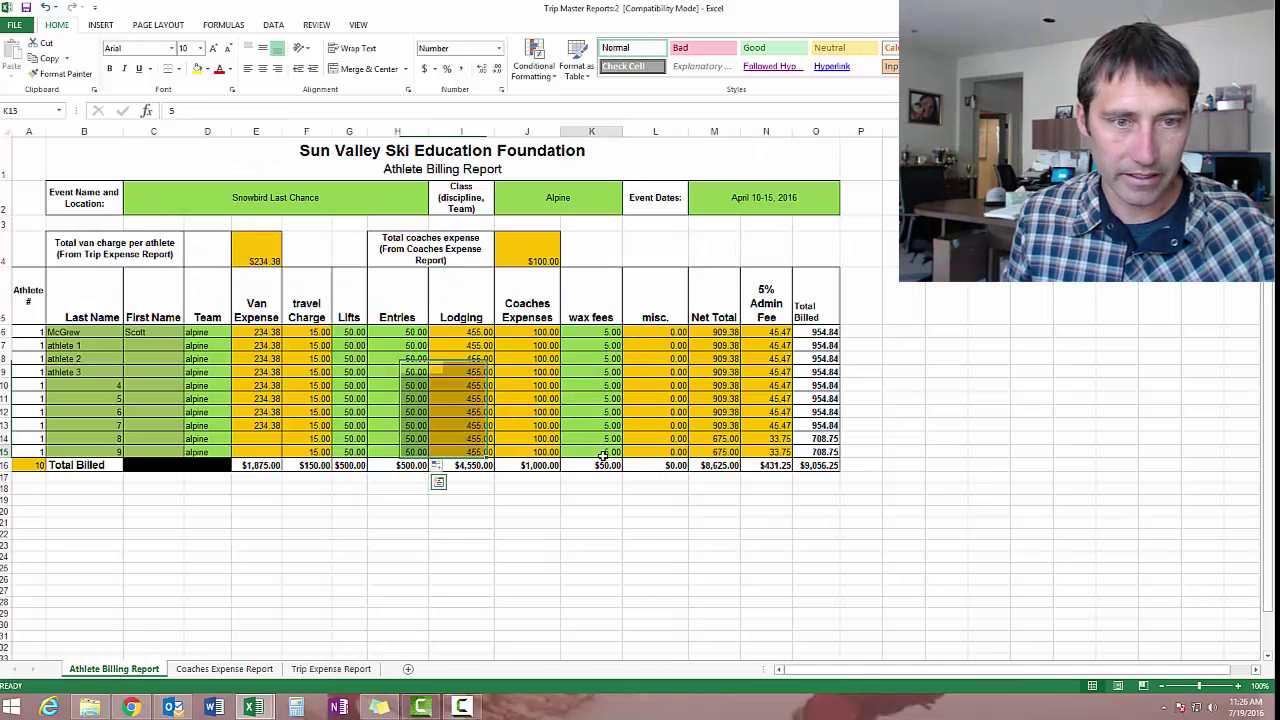
{"action": "key", "text": "Delete"}
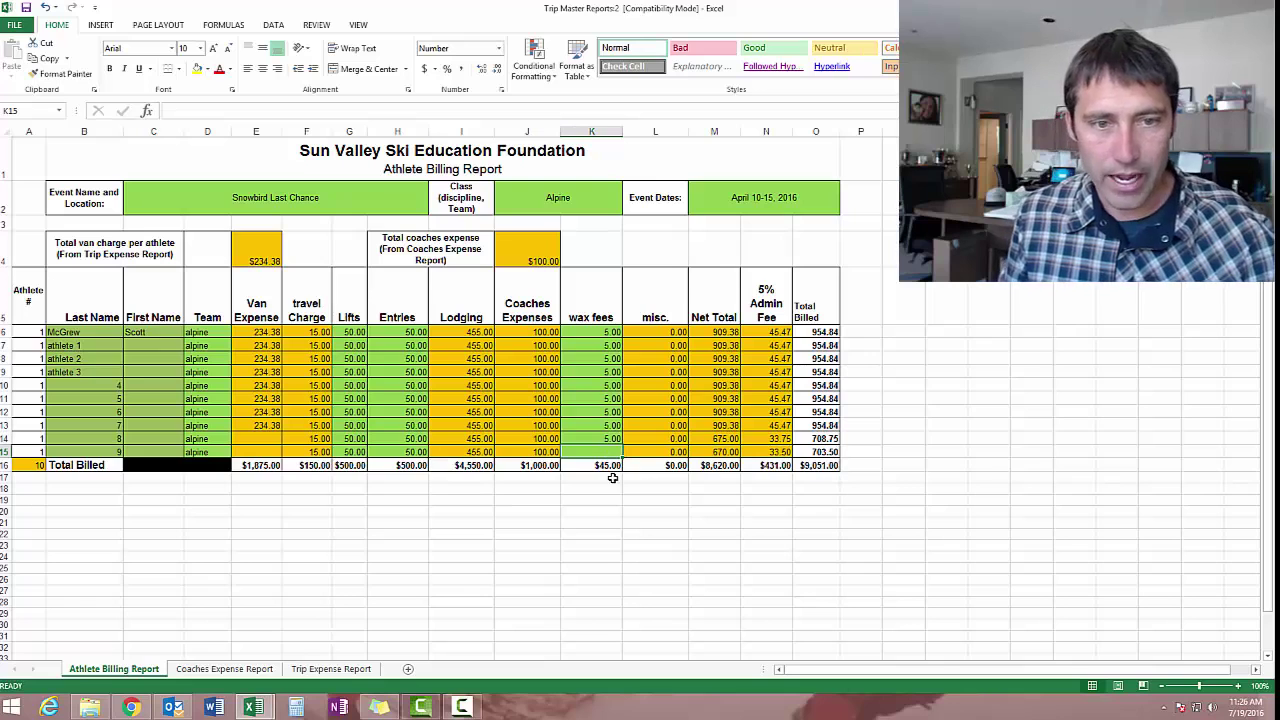
{"action": "type", "text": "5"}
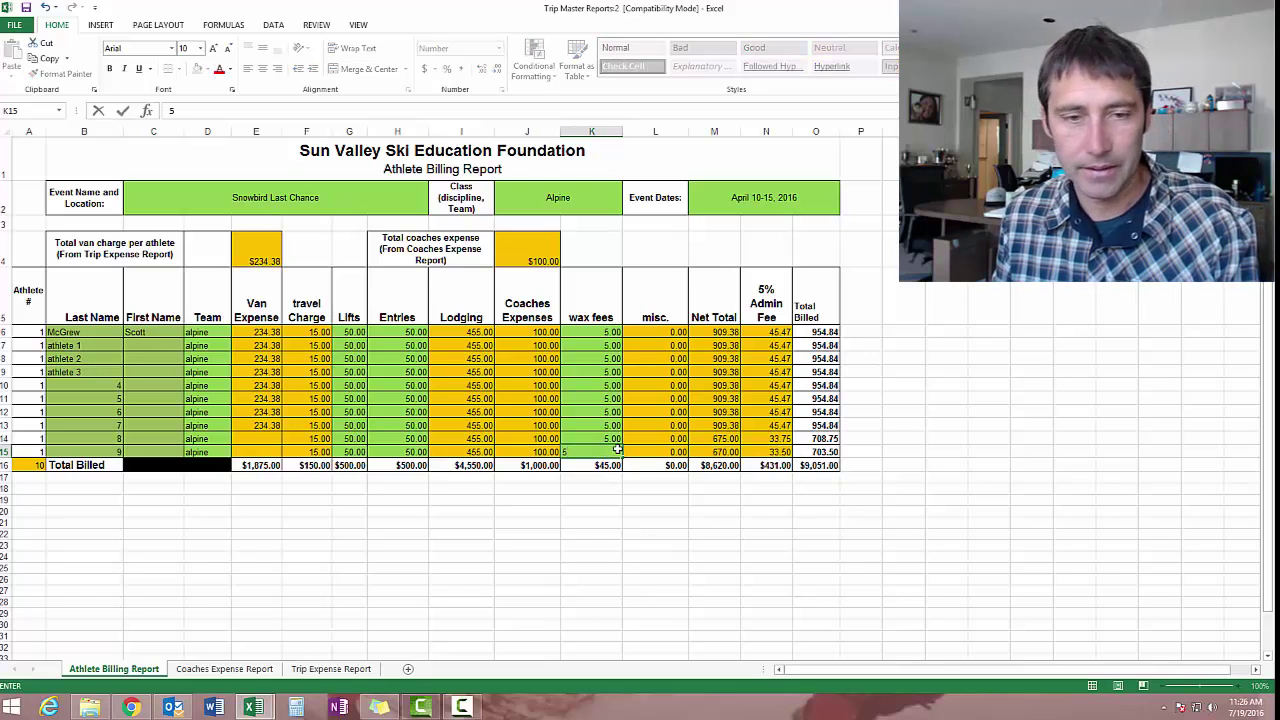
{"action": "key", "text": "Return"}
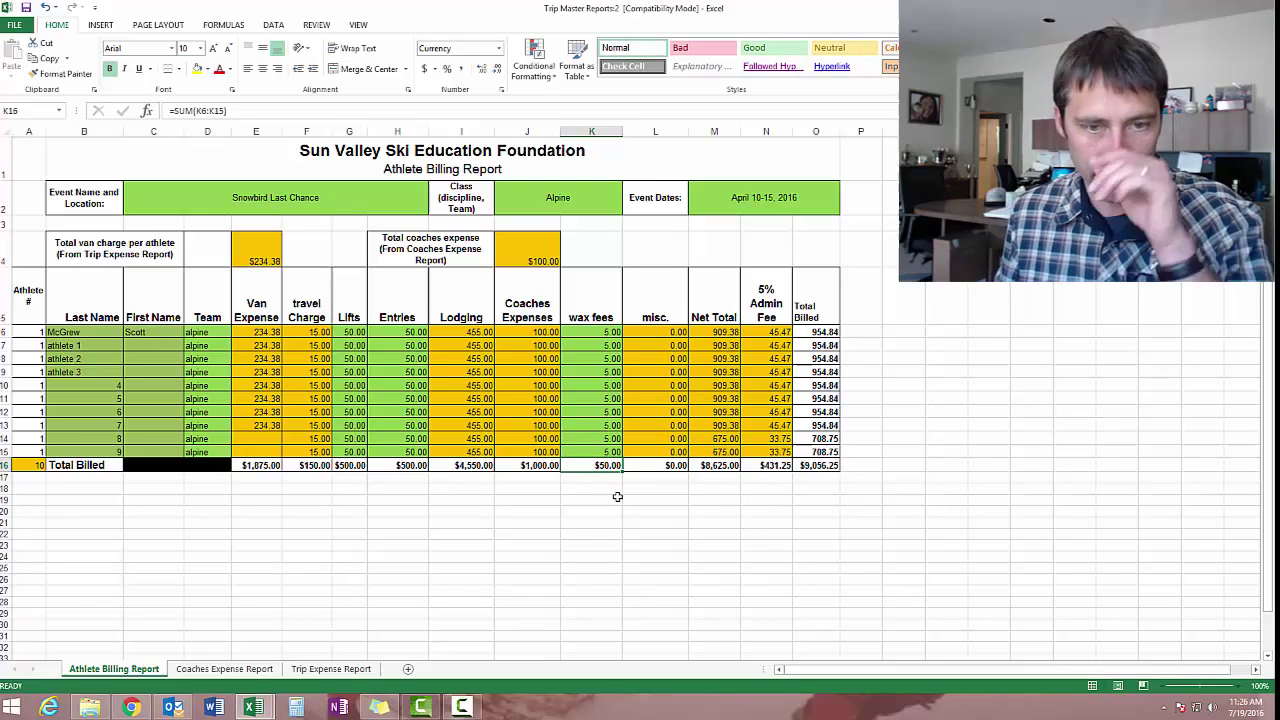
- Enter 250 as the miscellaneous expense paid by charge in D17 of the Trip Expense Report
{"action": "left_click", "coordinate": [331, 668]}
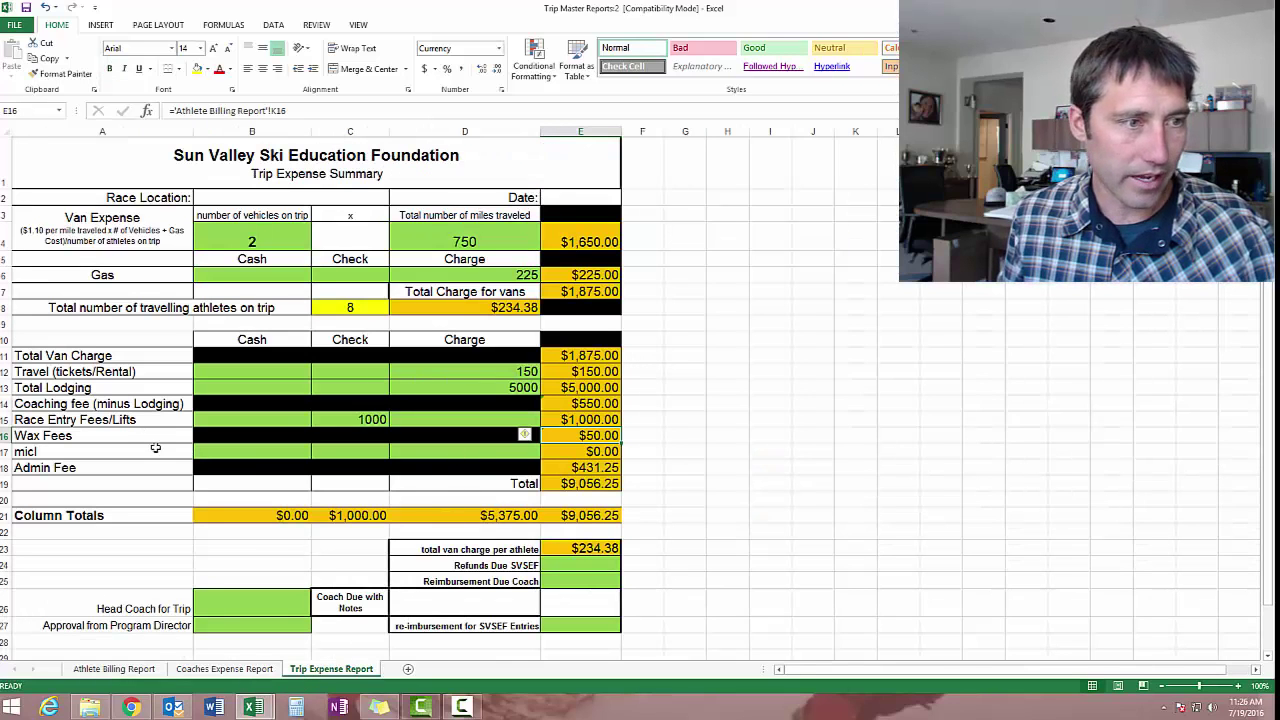
{"action": "left_click", "coordinate": [494, 452]}
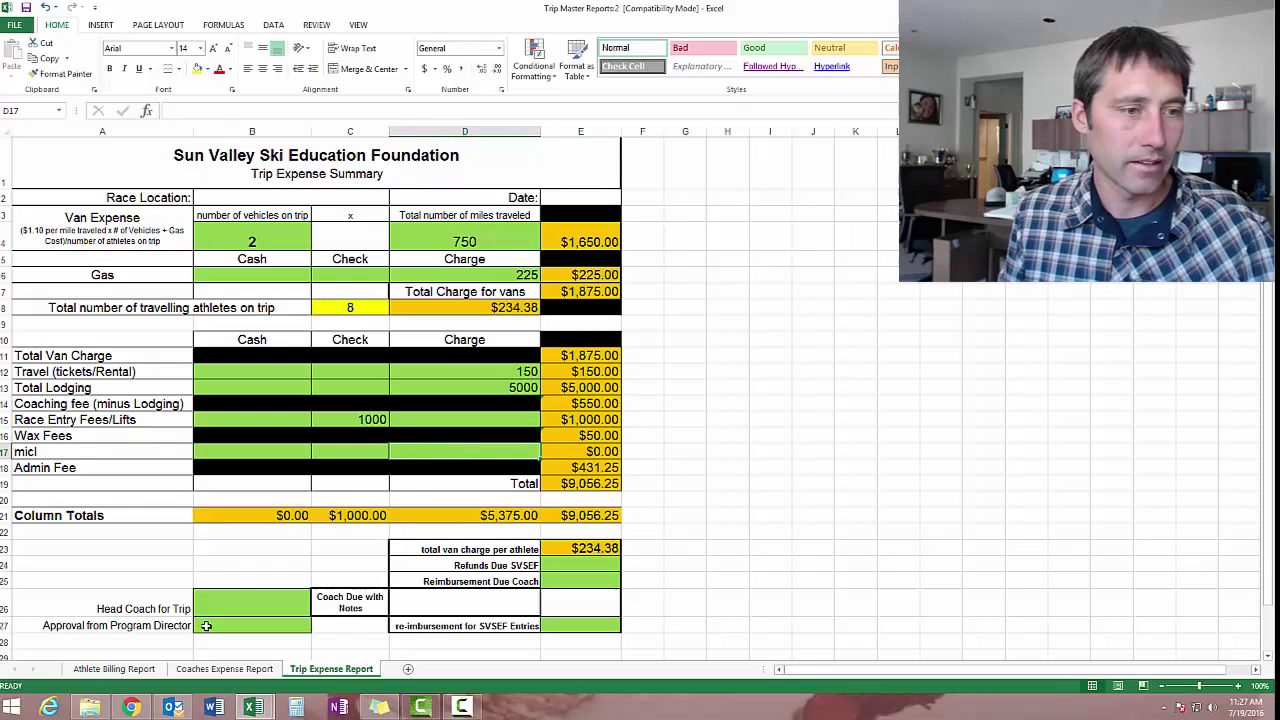
{"action": "left_click", "coordinate": [224, 668]}
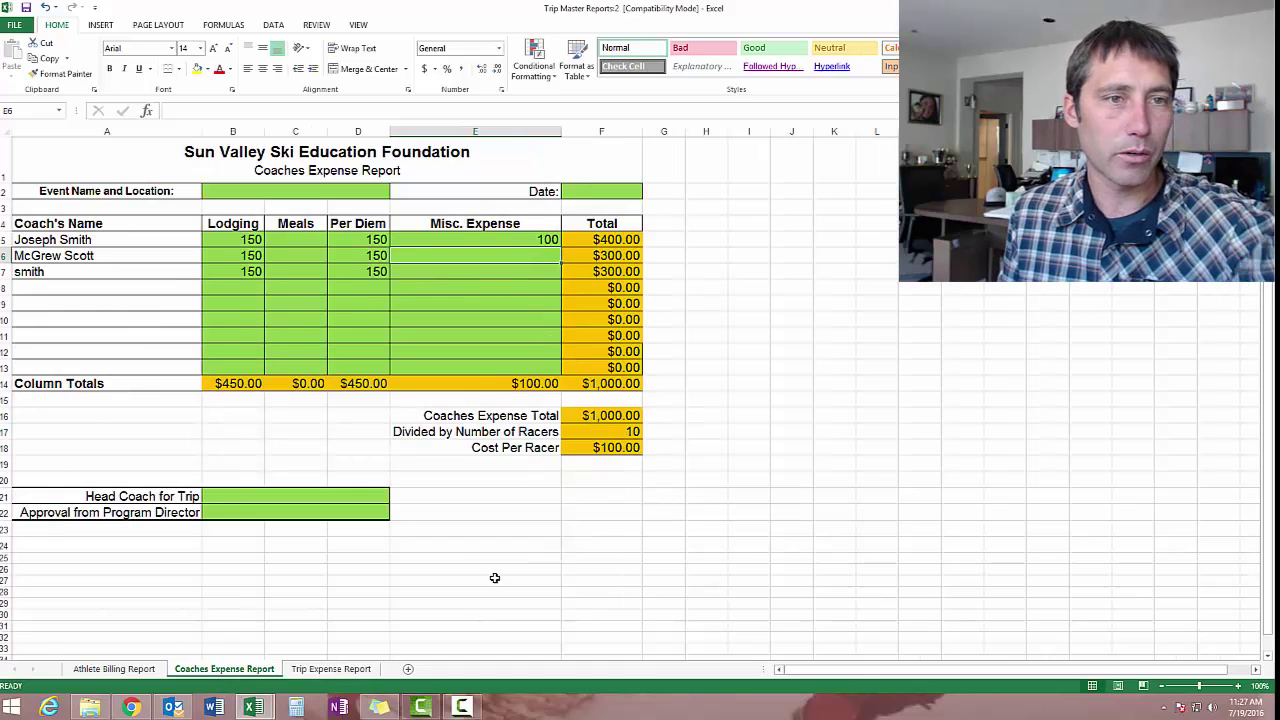
{"action": "left_click", "coordinate": [353, 670]}
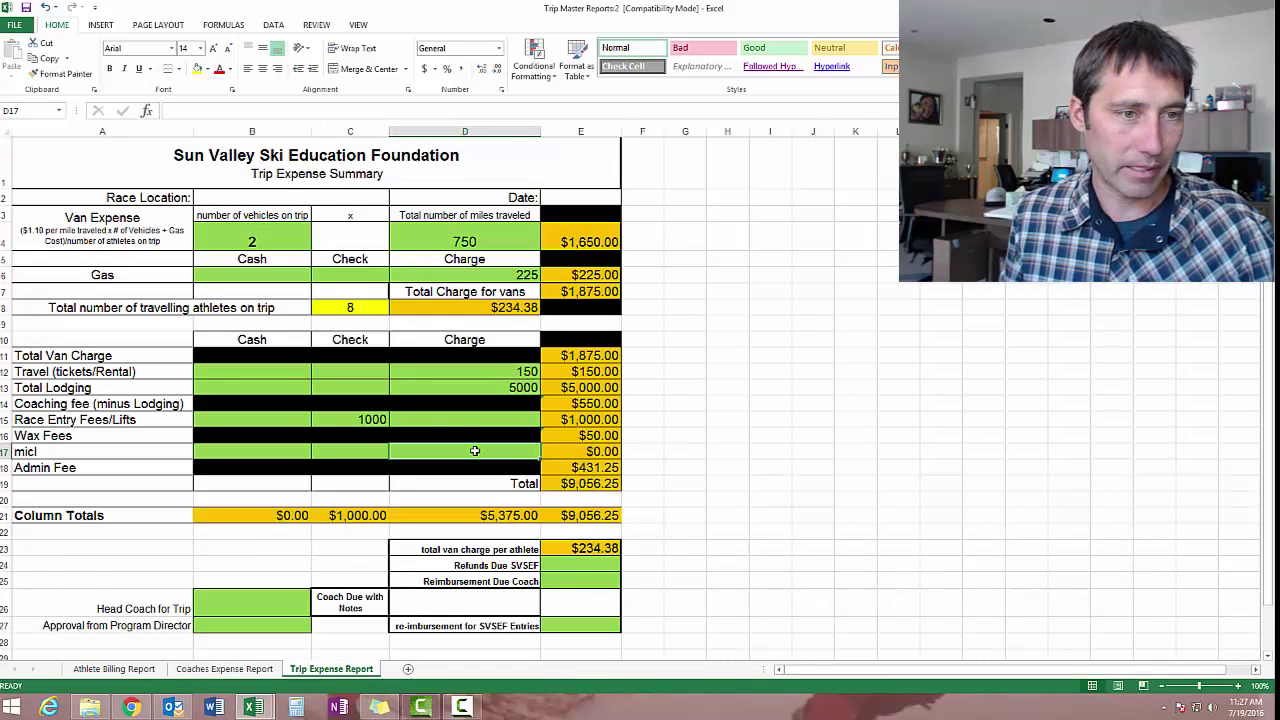
{"action": "type", "text": "250"}
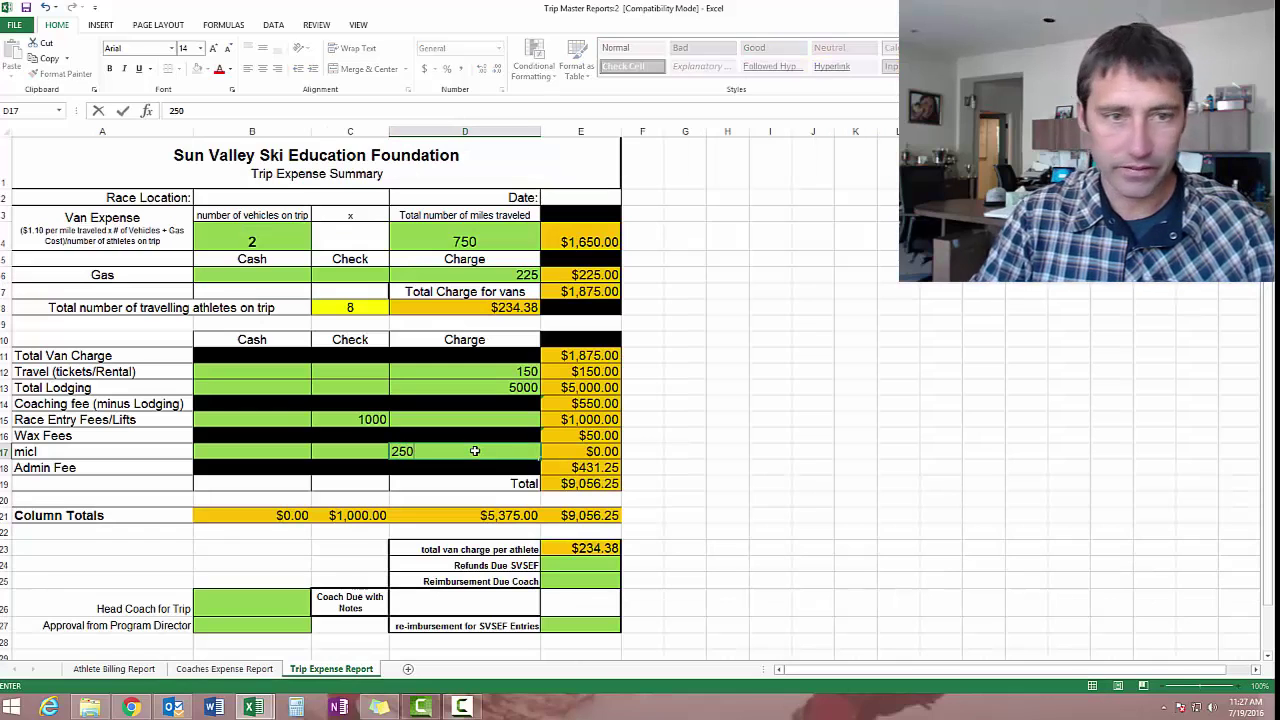
{"action": "key", "text": "Return"}
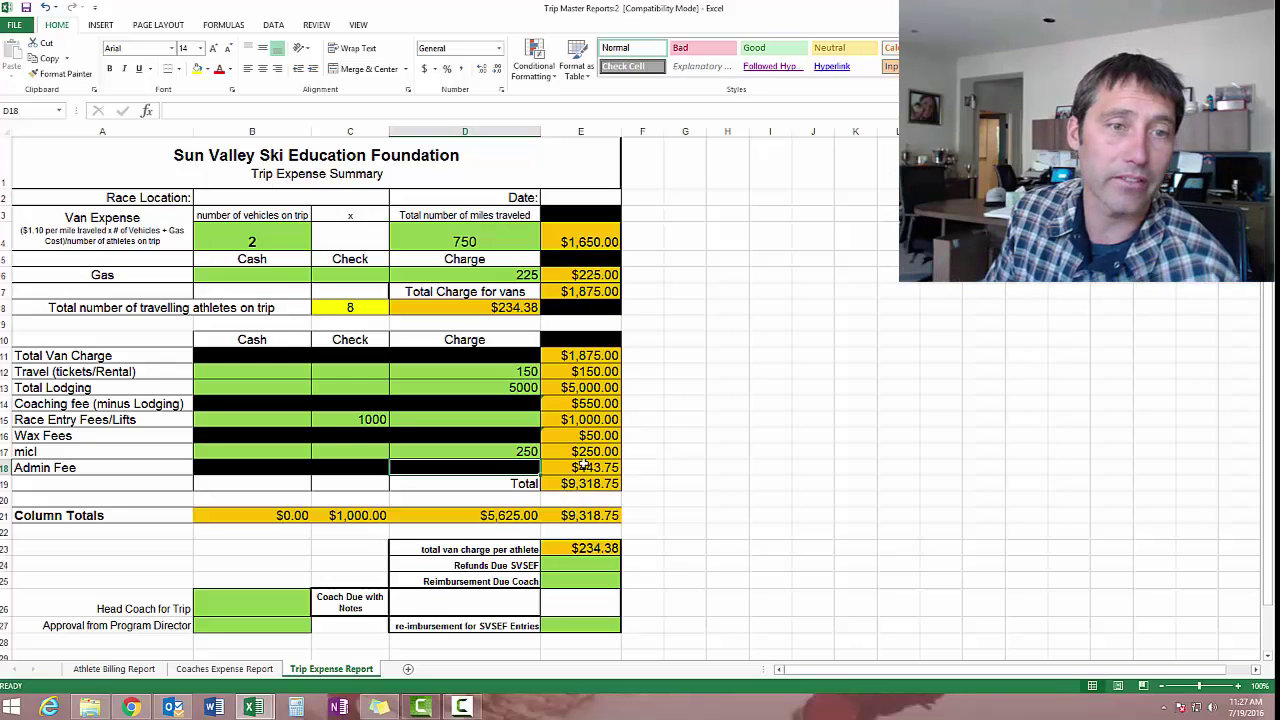
- Check the misc. total on the Athlete Billing Report against the Trip Expense Report's admin fee source, and review all three reports
{"action": "left_click", "coordinate": [135, 672]}
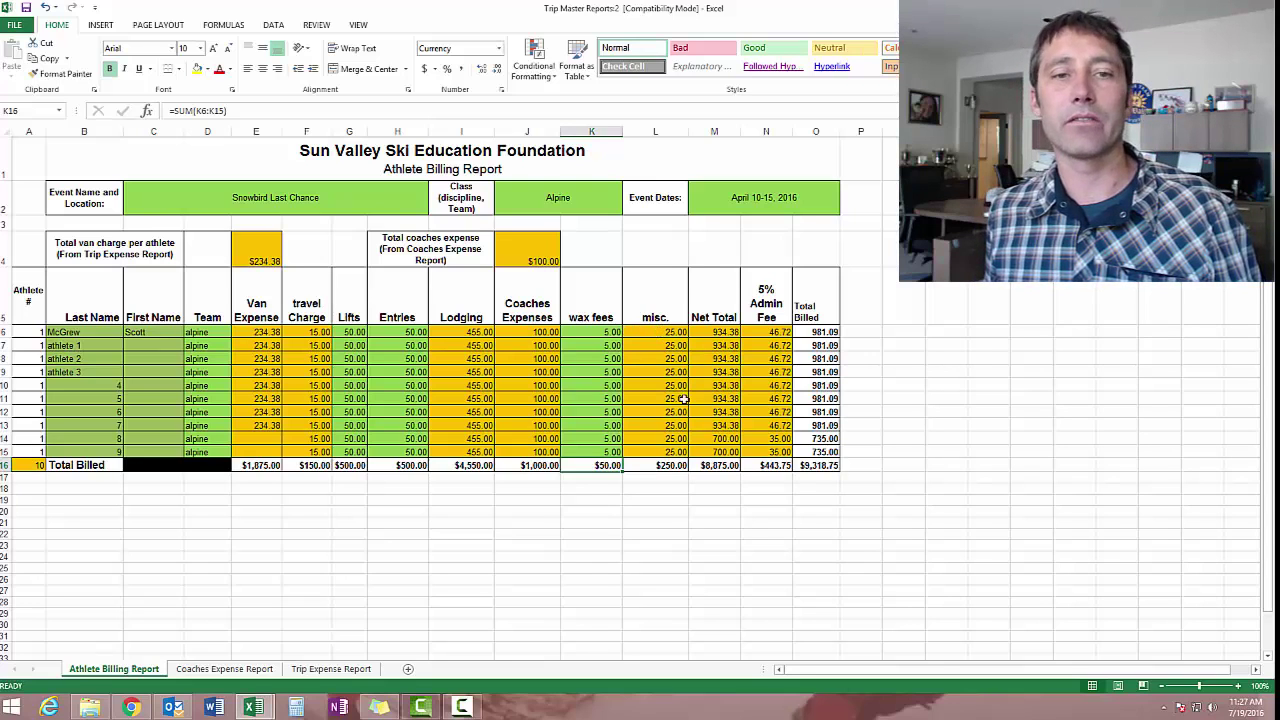
{"action": "left_click", "coordinate": [673, 466]}
{"action": "left_click", "coordinate": [336, 668]}
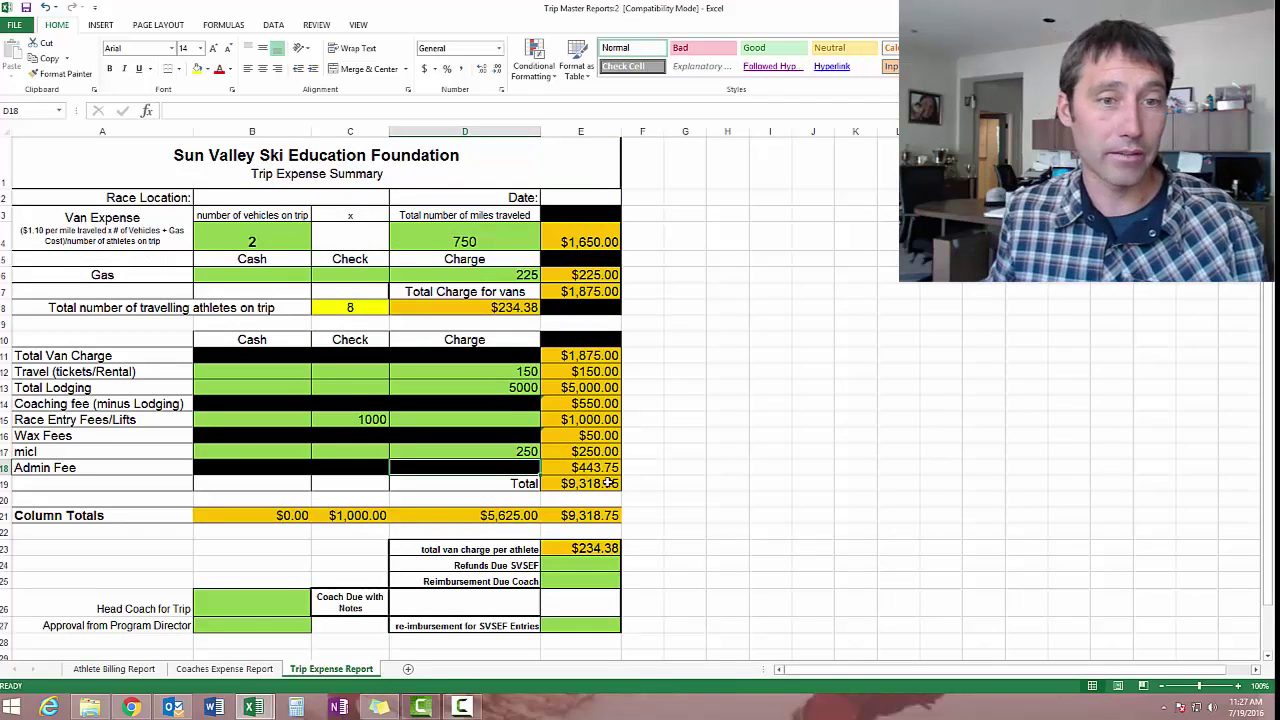
{"action": "left_click", "coordinate": [596, 469]}
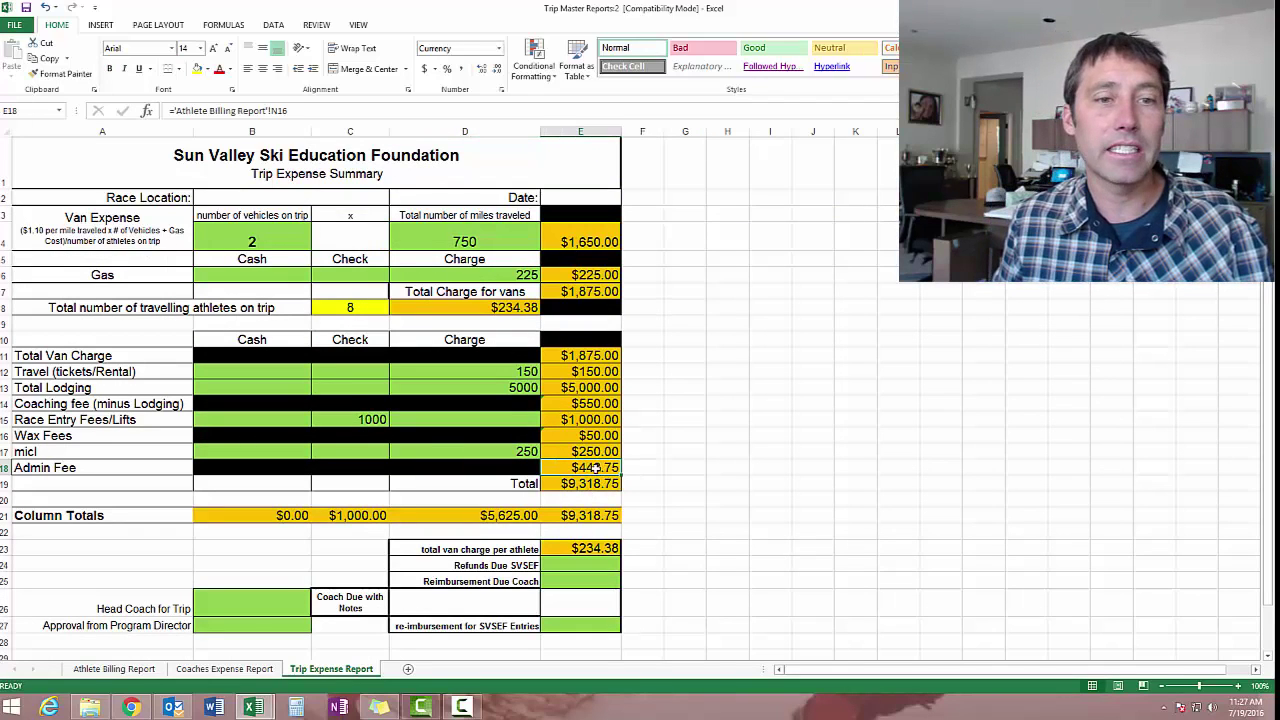
{"action": "left_click", "coordinate": [113, 668]}
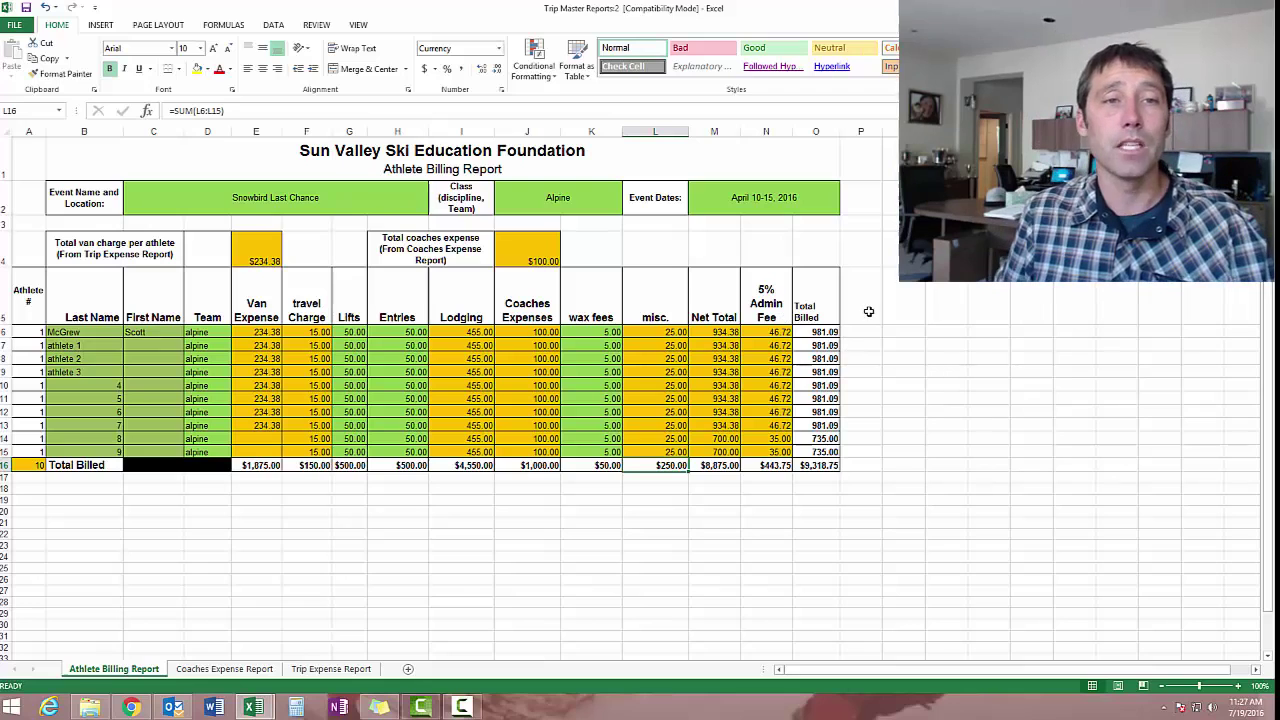
{"action": "left_click", "coordinate": [230, 670]}
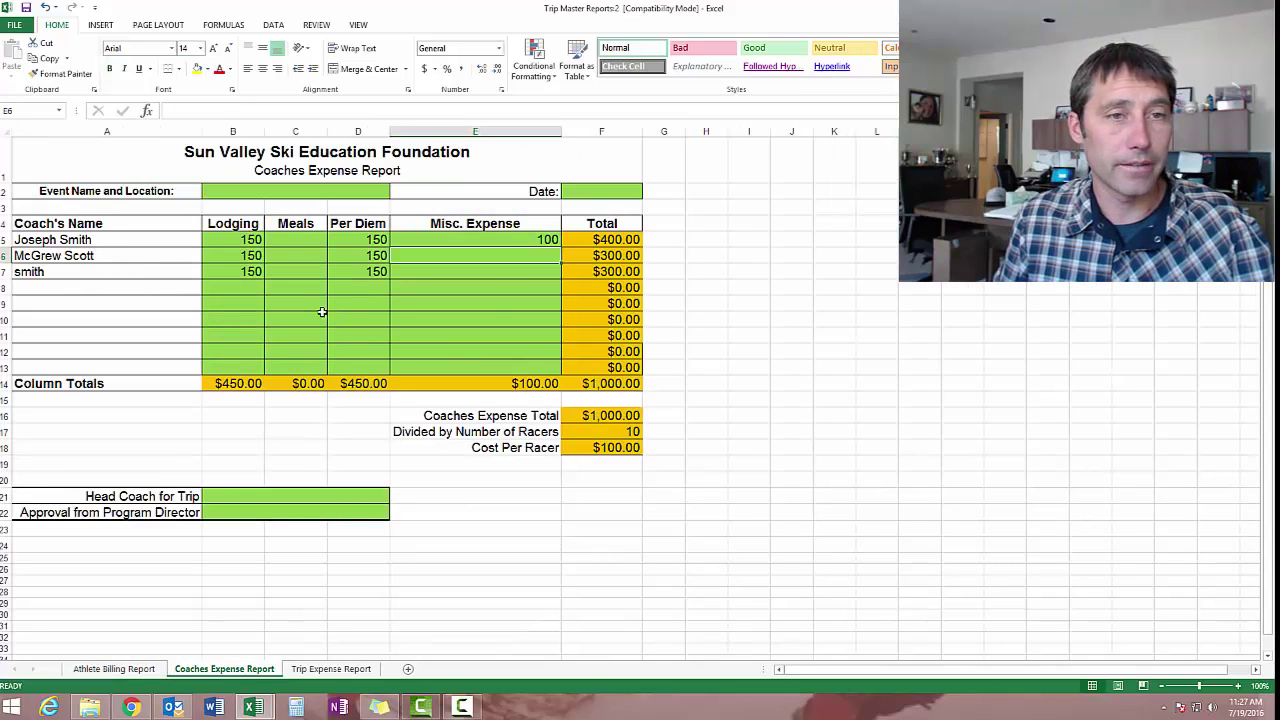
{"action": "left_click", "coordinate": [116, 672]}
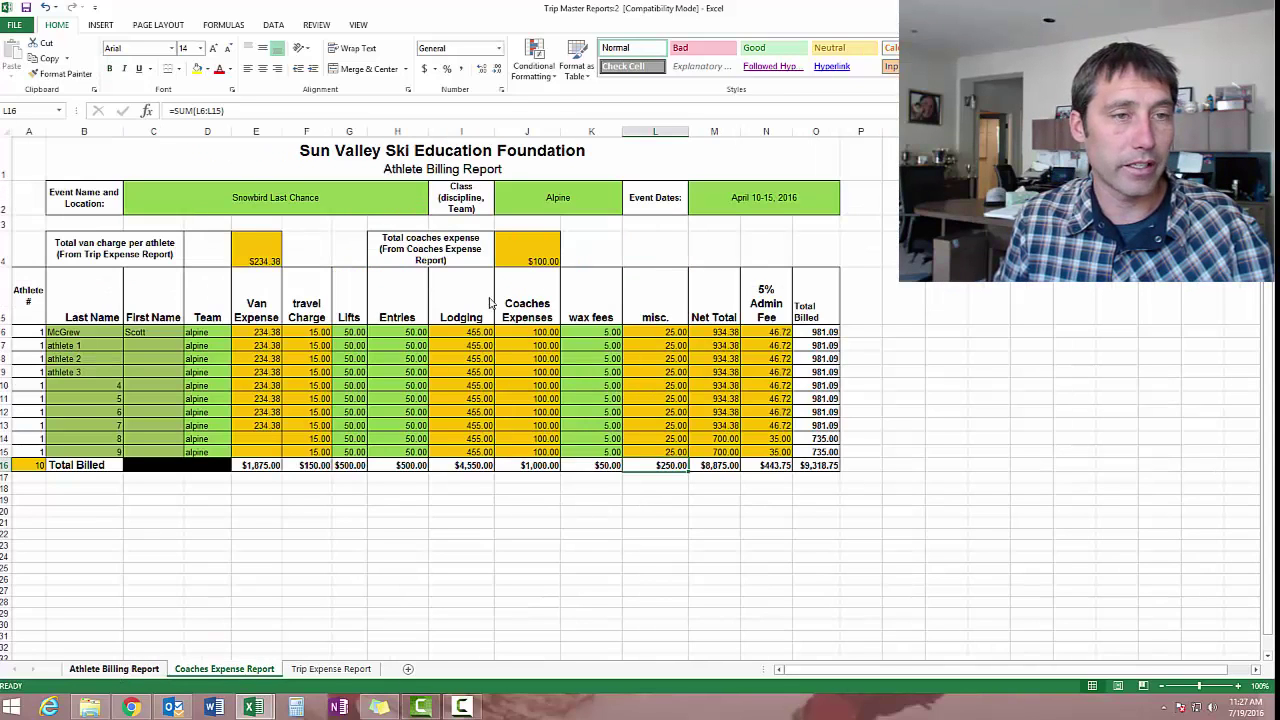
{"action": "left_click", "coordinate": [342, 670]}
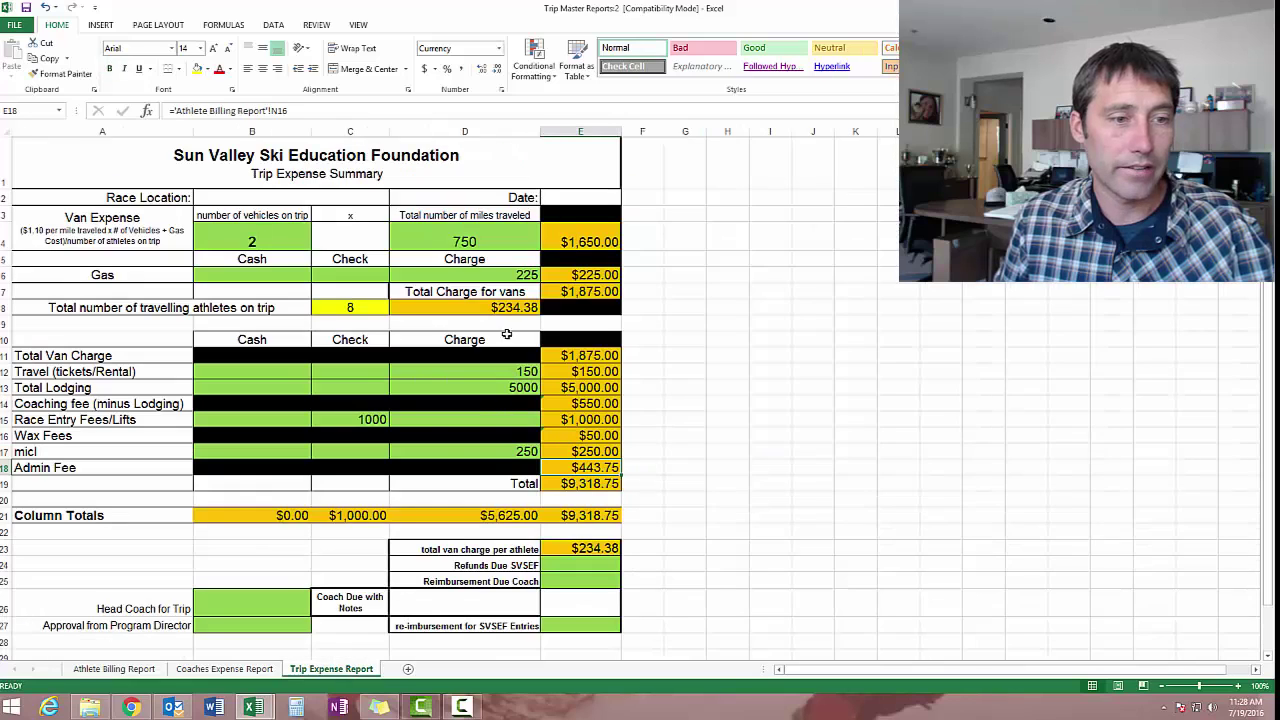
- Examine the Refunds Due SVSEF, Reimbursement Due Coach, Coach Due with Notes and SVSEF Entries re-imbursement cells on the Trip Expense Report
{"action": "left_click", "coordinate": [580, 556]}
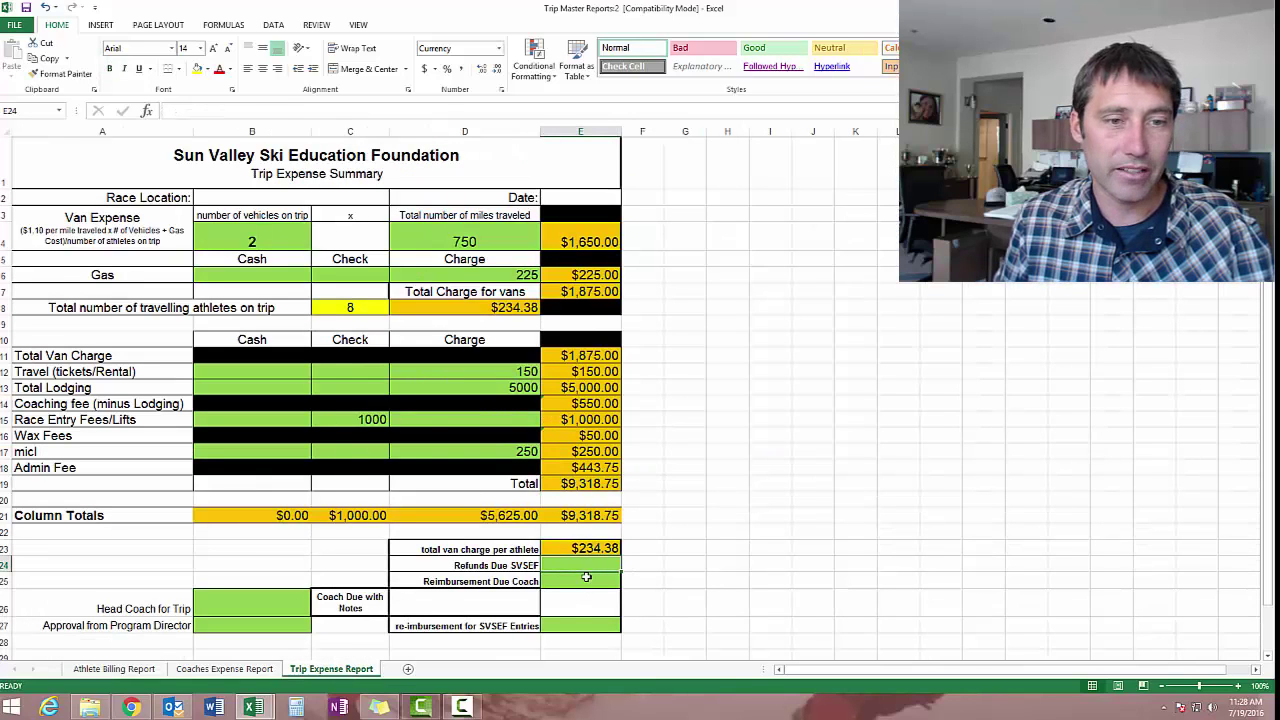
{"action": "left_click", "coordinate": [585, 568]}
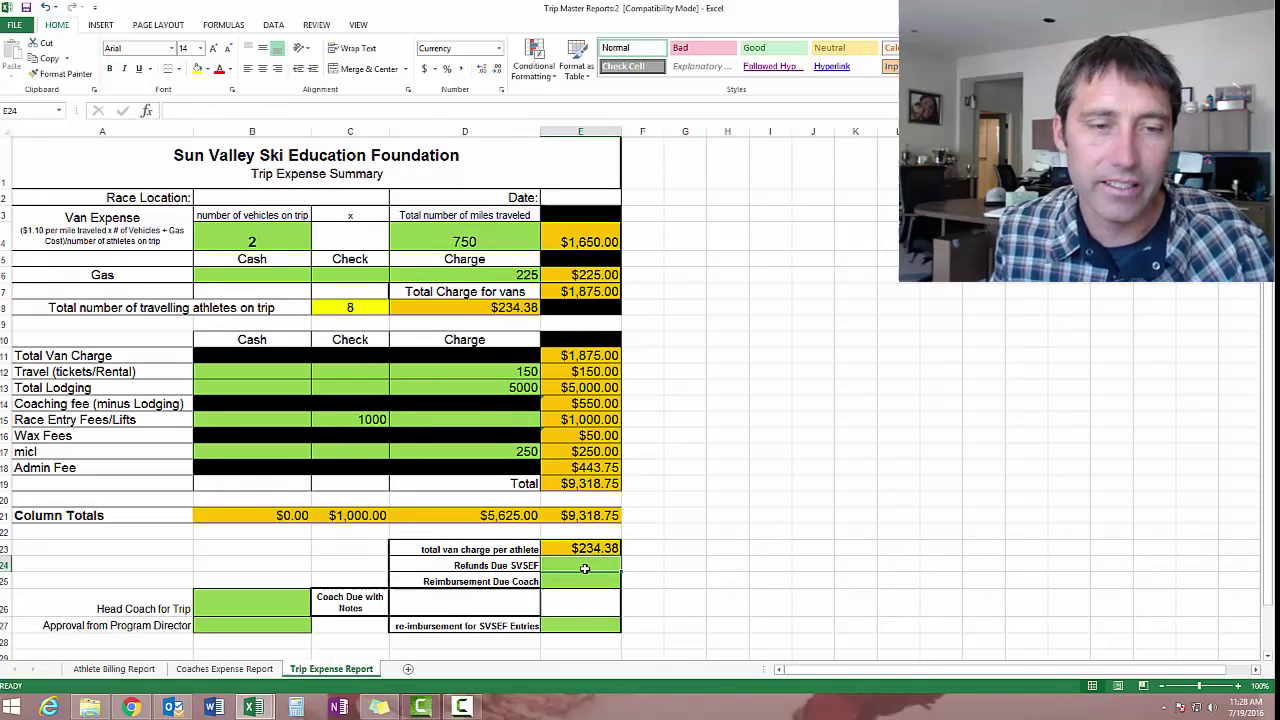
{"action": "left_click", "coordinate": [548, 585]}
{"action": "left_click", "coordinate": [498, 603]}
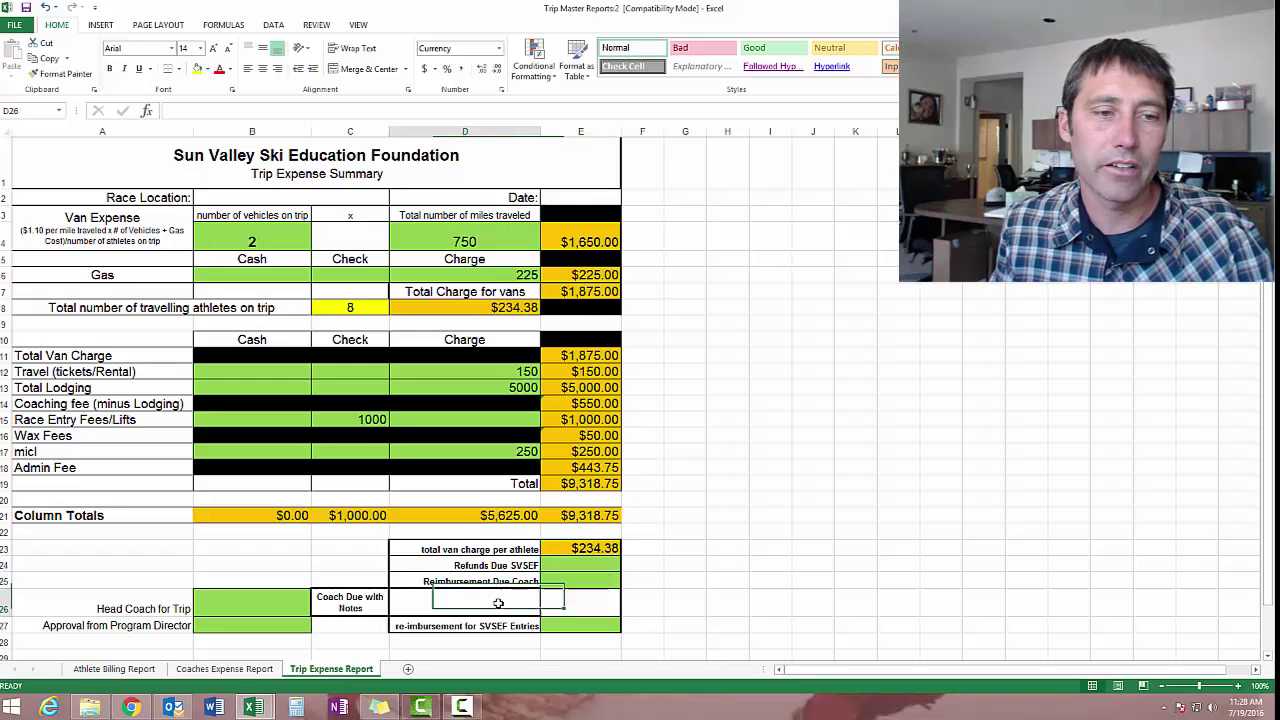
{"action": "left_click", "coordinate": [566, 598]}
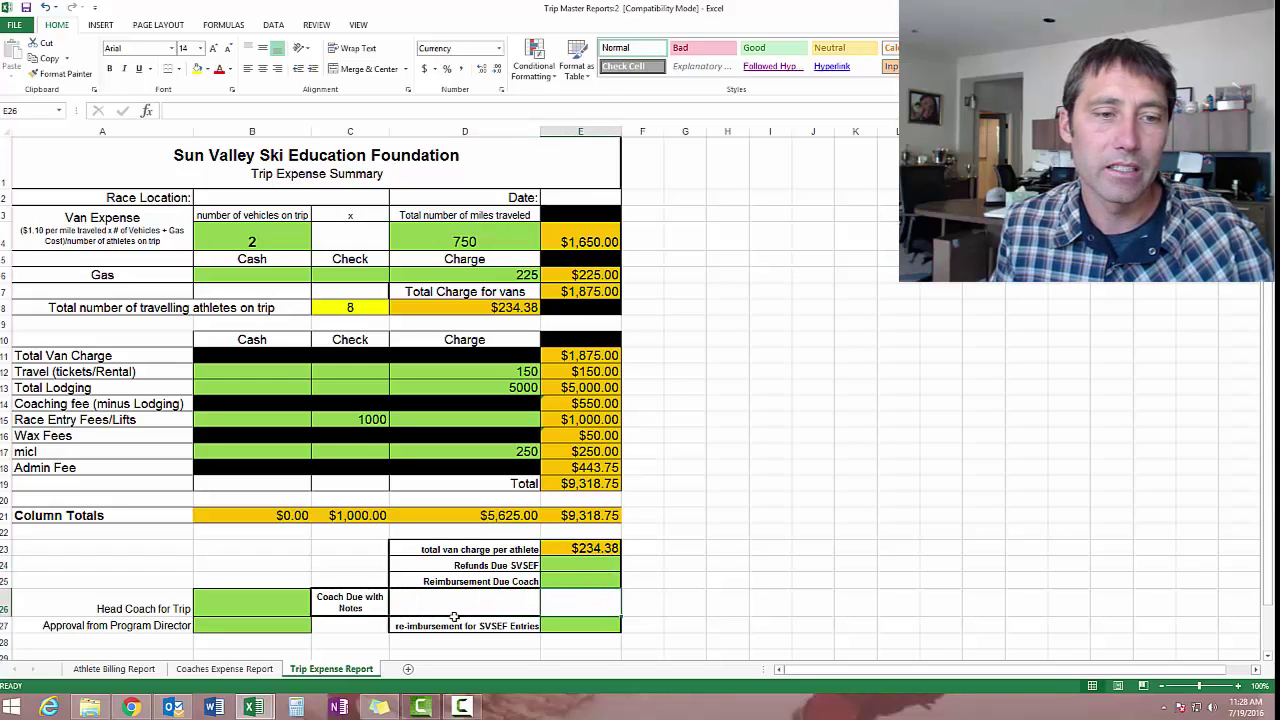
{"action": "left_click", "coordinate": [564, 624]}
{"action": "left_click", "coordinate": [561, 637]}
{"action": "left_click", "coordinate": [558, 624]}
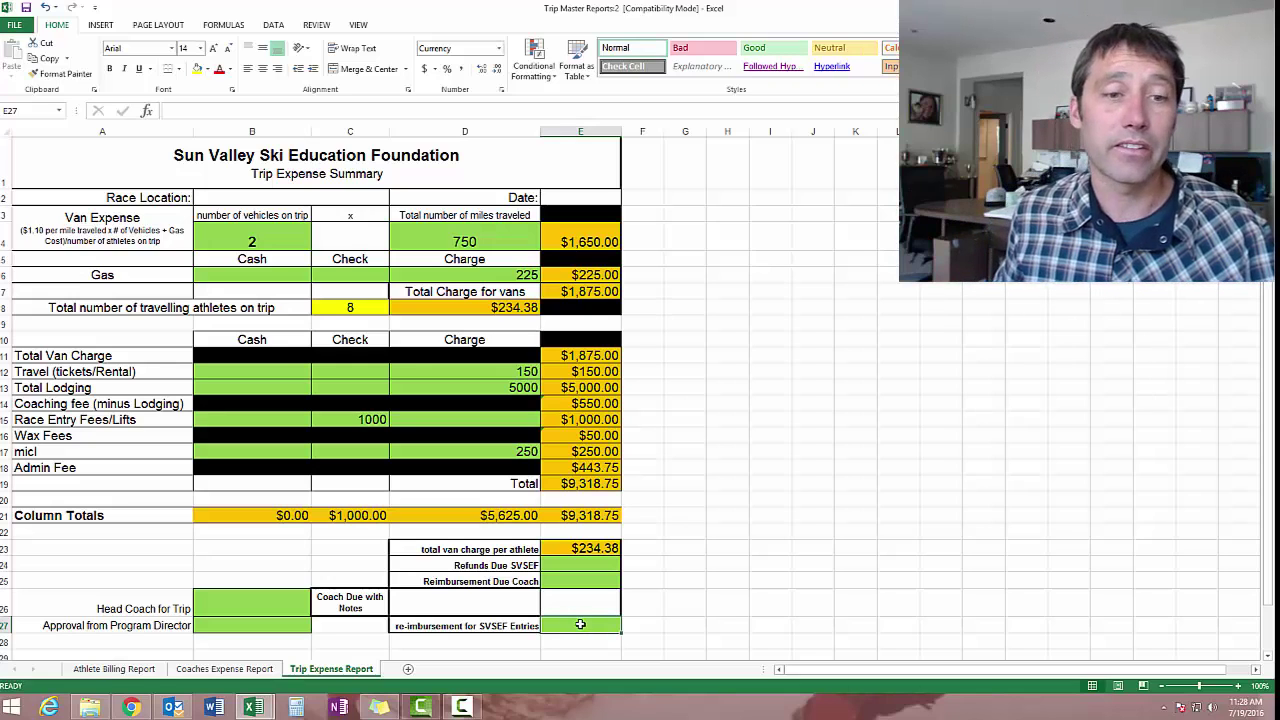
- Inspect the formulas in E21 and E19 of the Trip Expense Report and compare the total with Total Billed on the Athlete Billing Report
{"action": "left_click", "coordinate": [568, 517]}
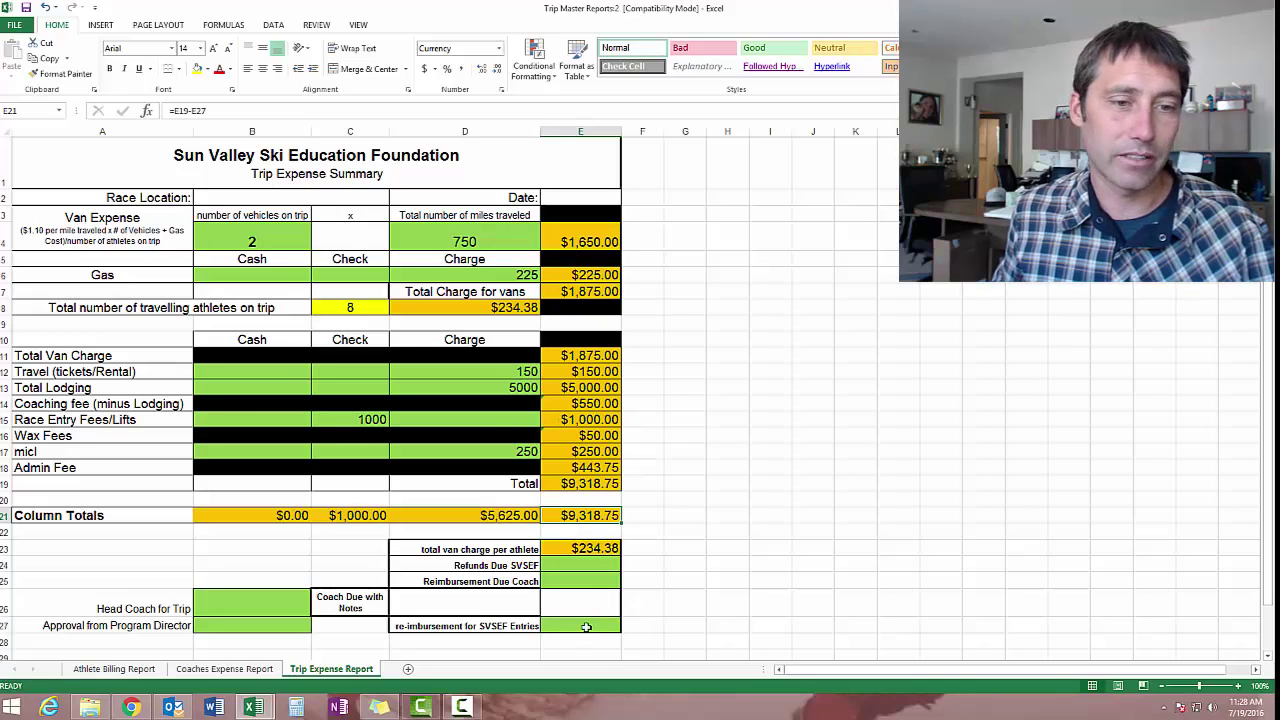
{"action": "left_click", "coordinate": [594, 488]}
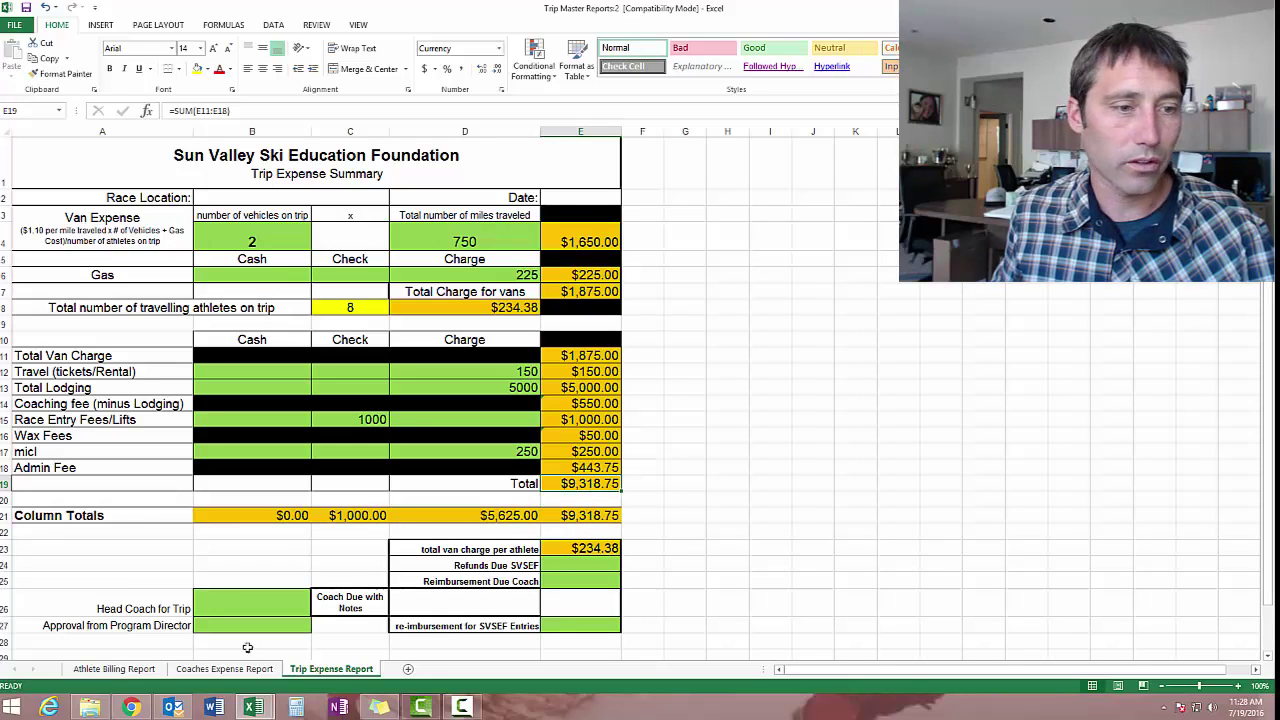
{"action": "left_click", "coordinate": [113, 669]}
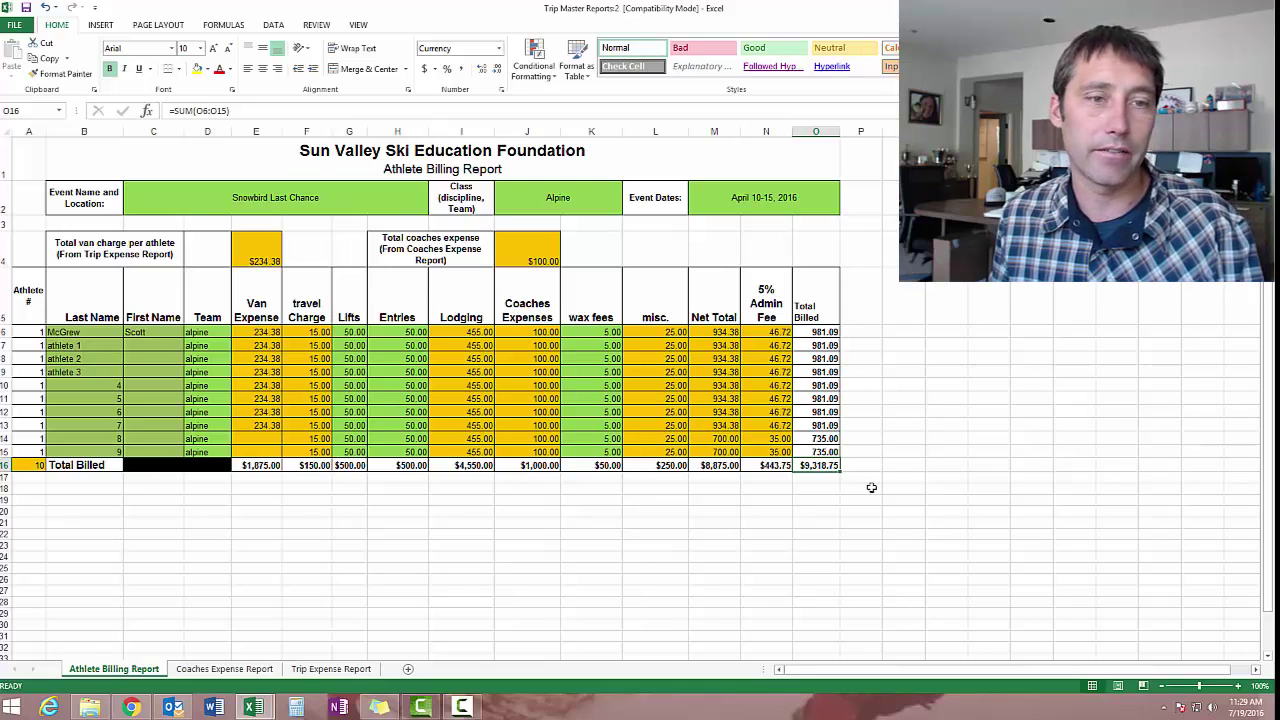
{"action": "left_click", "coordinate": [368, 669]}
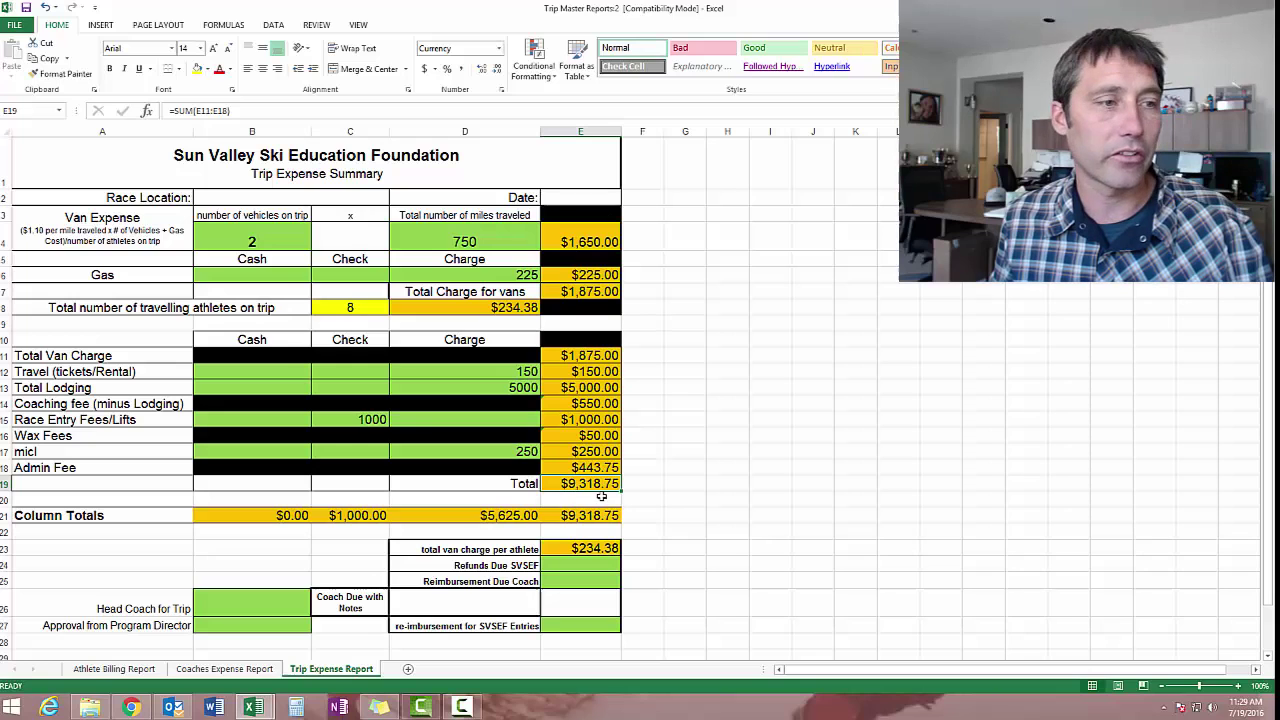
{"action": "left_click", "coordinate": [146, 672]}
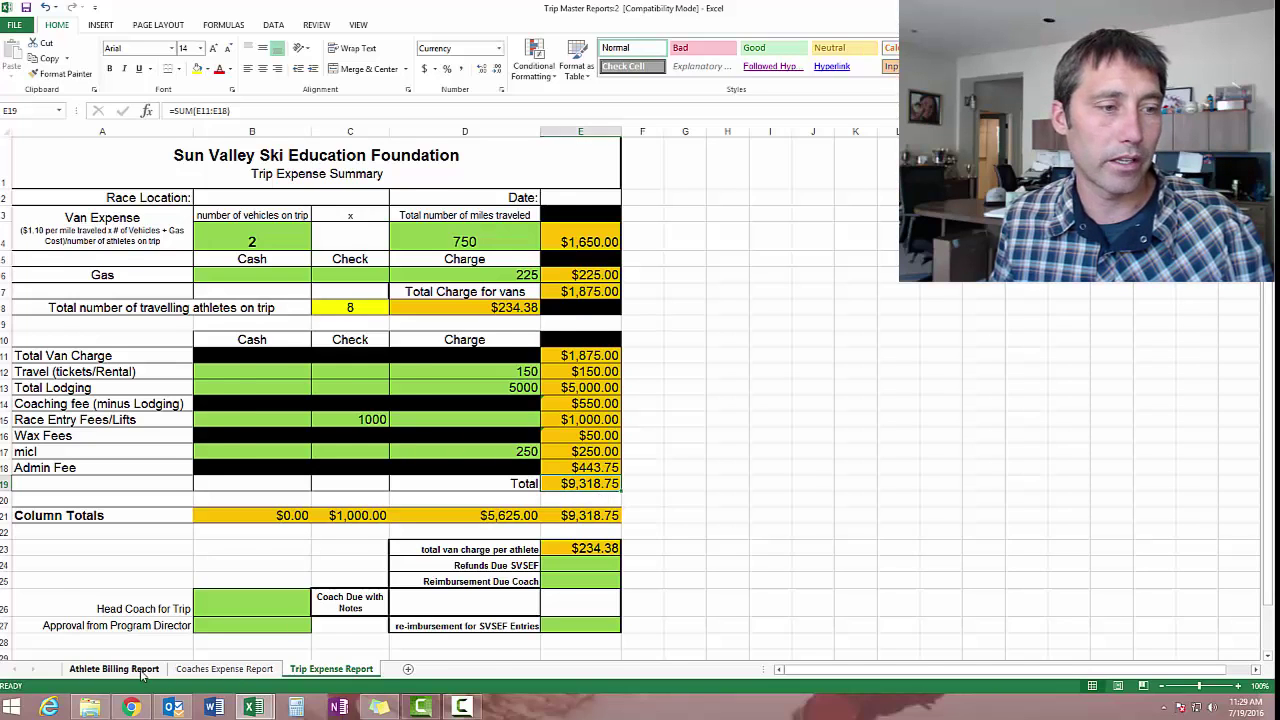